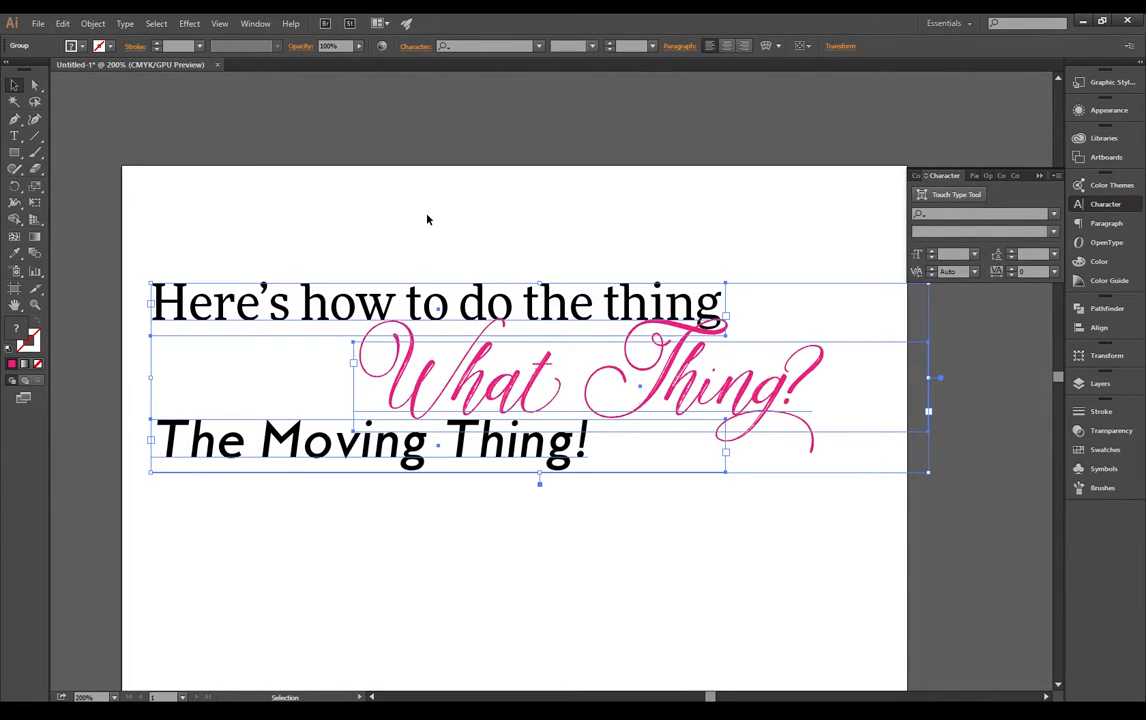
Deselect the text group and show the rulers
{"action": "left_click", "coordinate": [427, 219]}
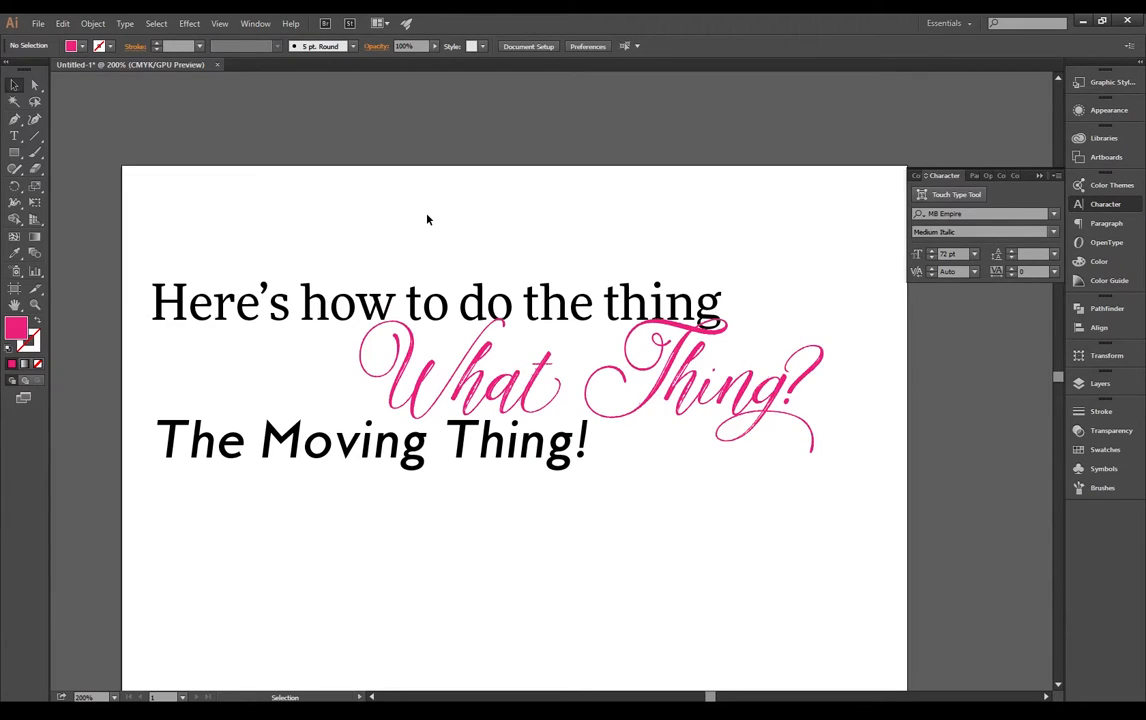
{"action": "key", "text": "ctrl+r"}
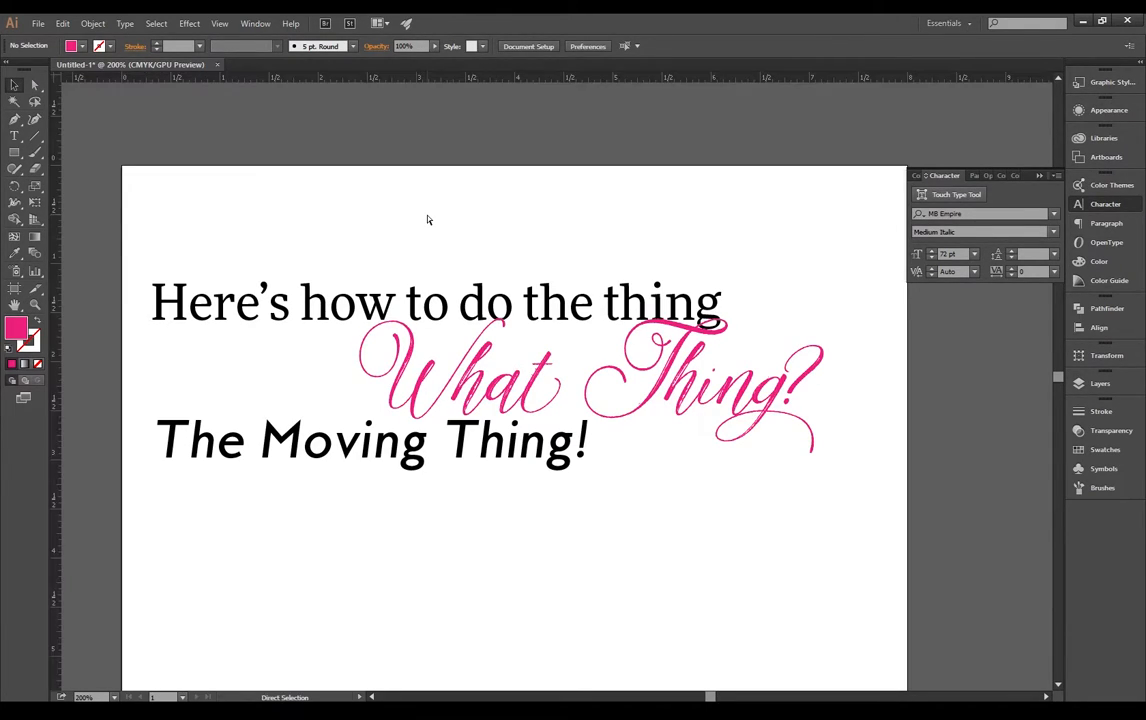
Isolate the text group, move the pink "What Thing?" line below "The Moving Thing!", and exit isolation mode completely
{"action": "left_click", "coordinate": [558, 388]}
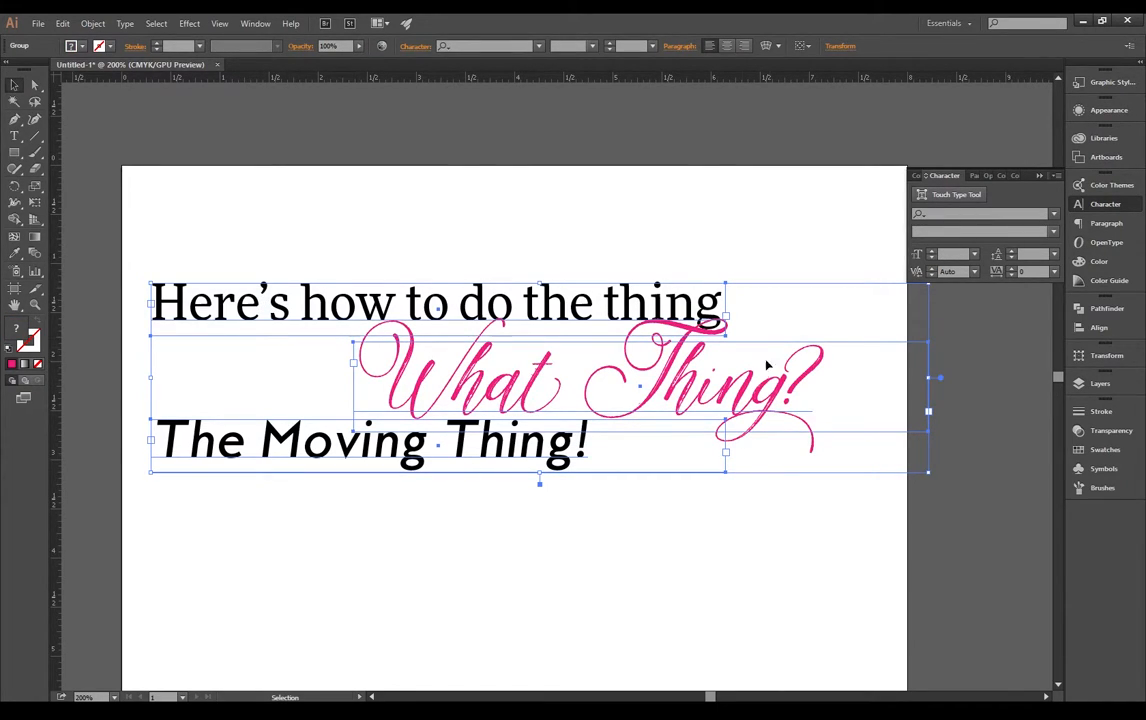
{"action": "double_click", "coordinate": [670, 376]}
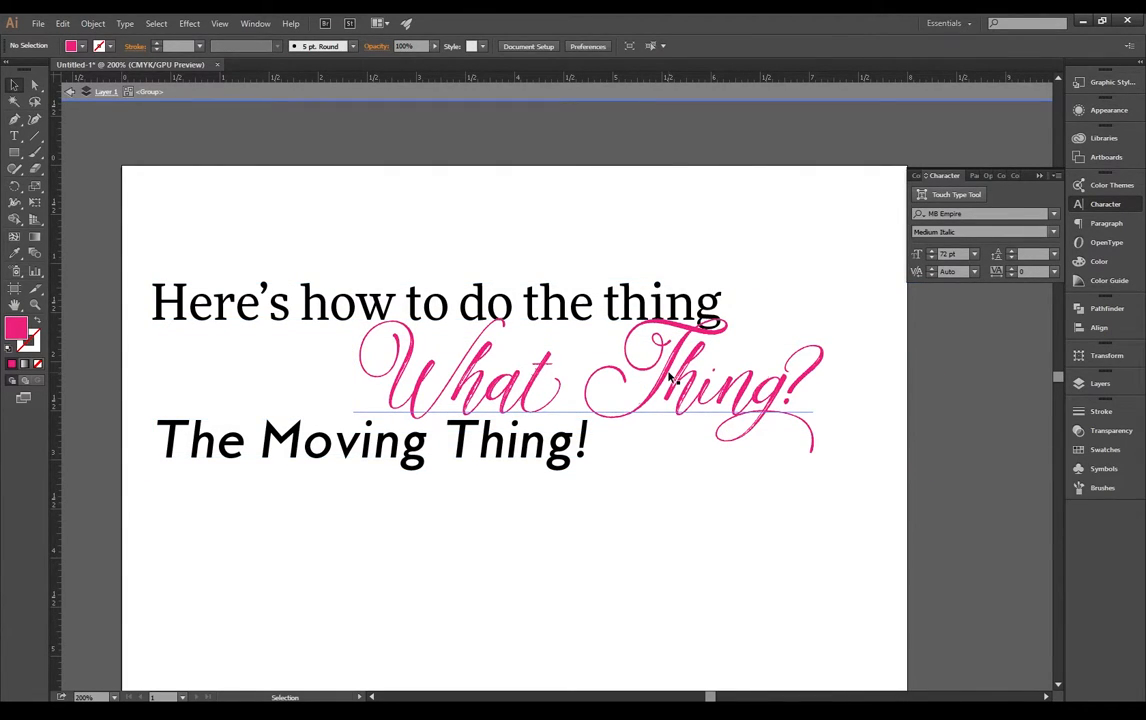
{"action": "left_click_drag", "start_coordinate": [670, 376], "coordinate": [634, 248]}
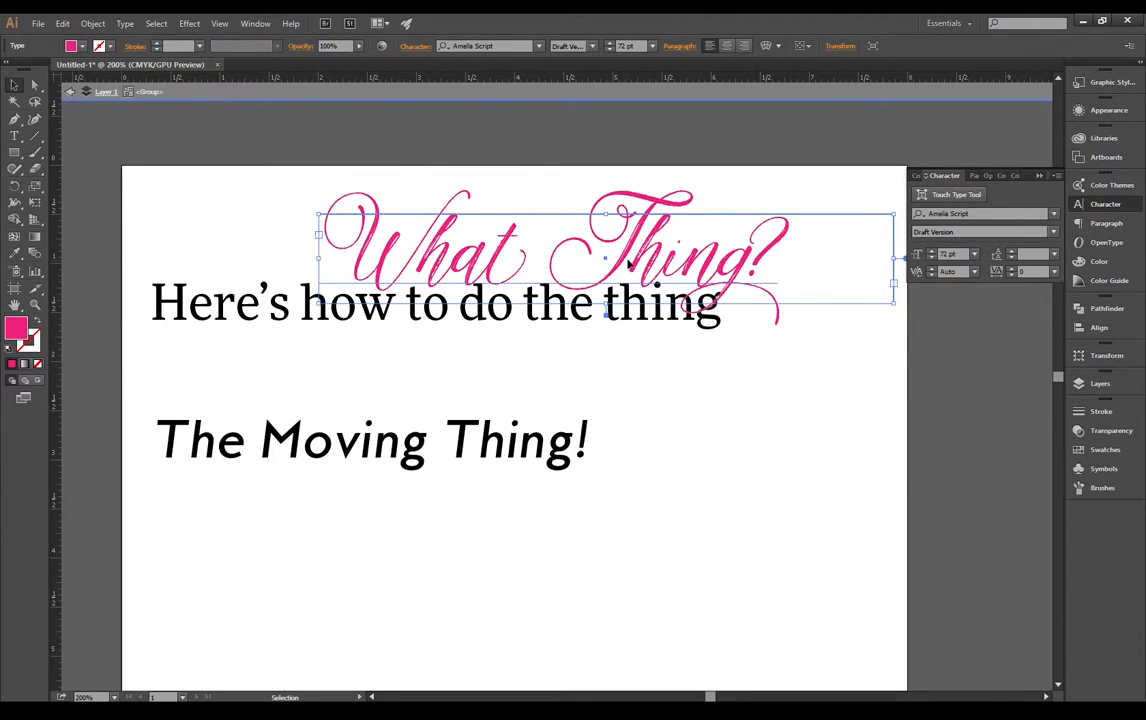
{"action": "left_click_drag", "start_coordinate": [628, 226], "coordinate": [620, 377]}
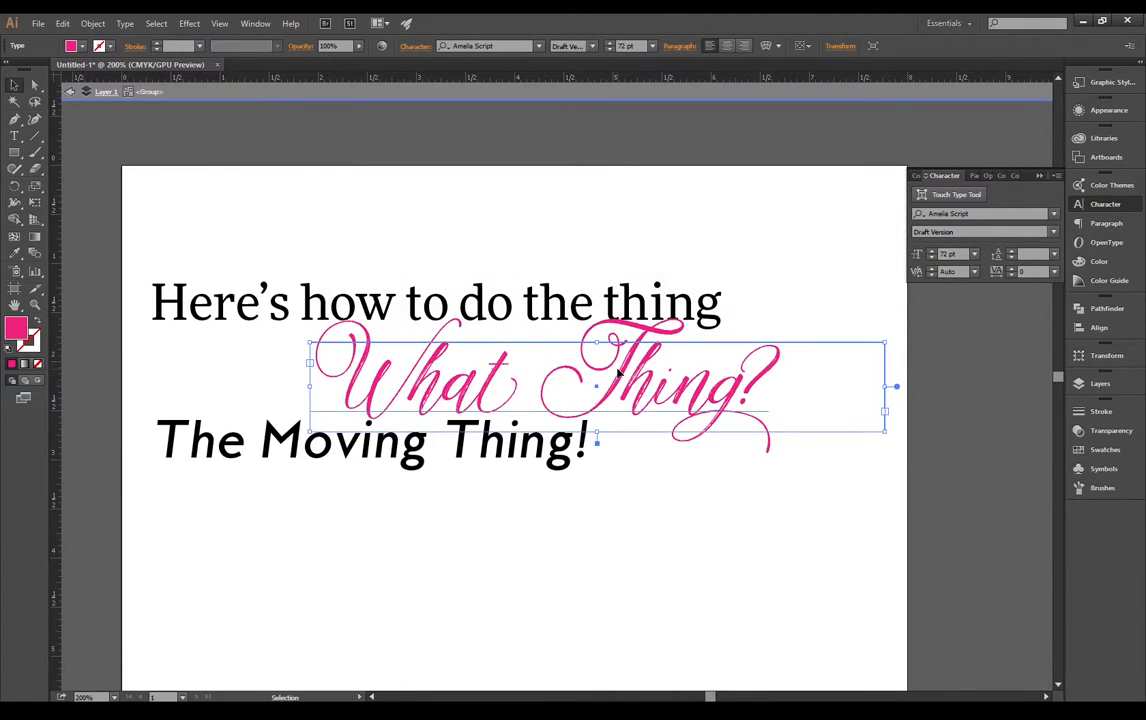
{"action": "left_click_drag", "start_coordinate": [619, 372], "coordinate": [612, 511]}
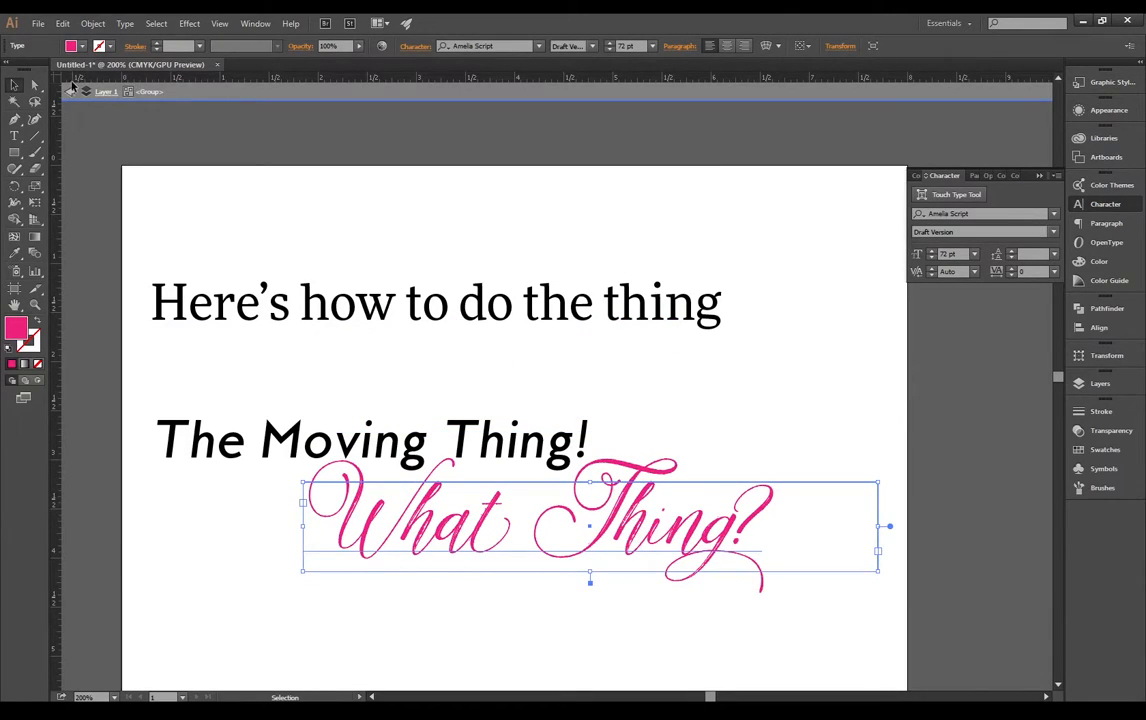
{"action": "left_click", "coordinate": [70, 92]}
{"action": "left_click", "coordinate": [70, 92]}
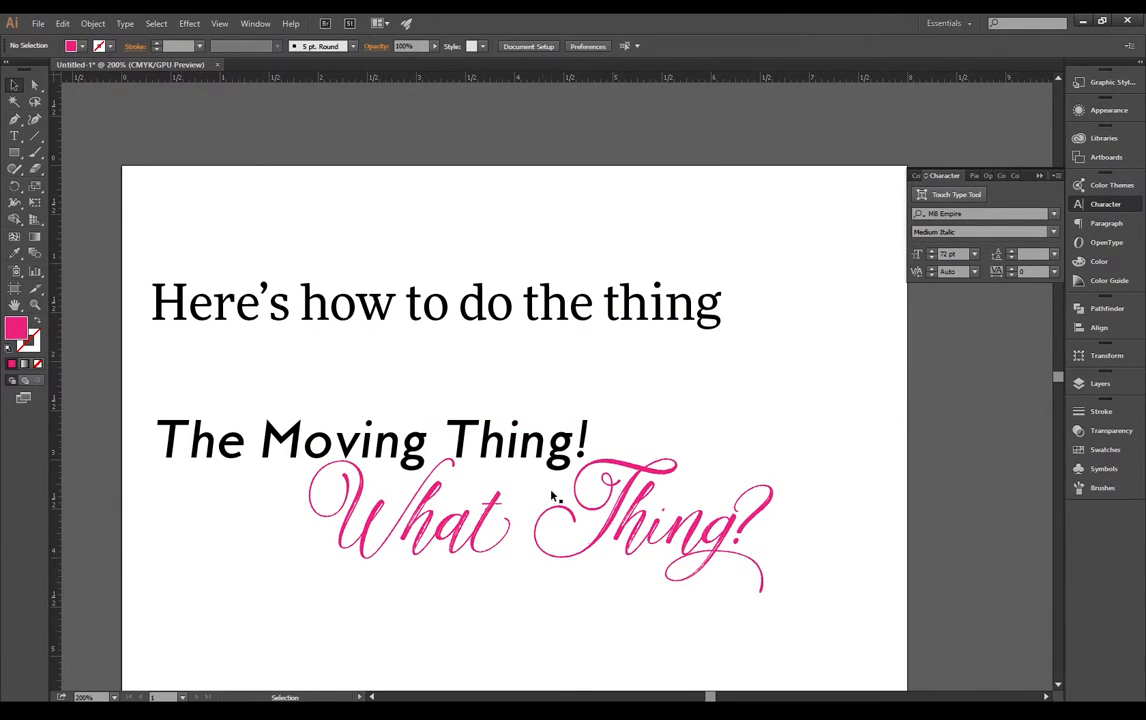
Shift the text group slightly and place a duplicate of the whole group below it on the artboard
{"action": "left_click_drag", "start_coordinate": [507, 440], "coordinate": [494, 367]}
{"action": "scroll", "coordinate": [494, 367], "scroll_direction": "down", "scroll_amount": 5}
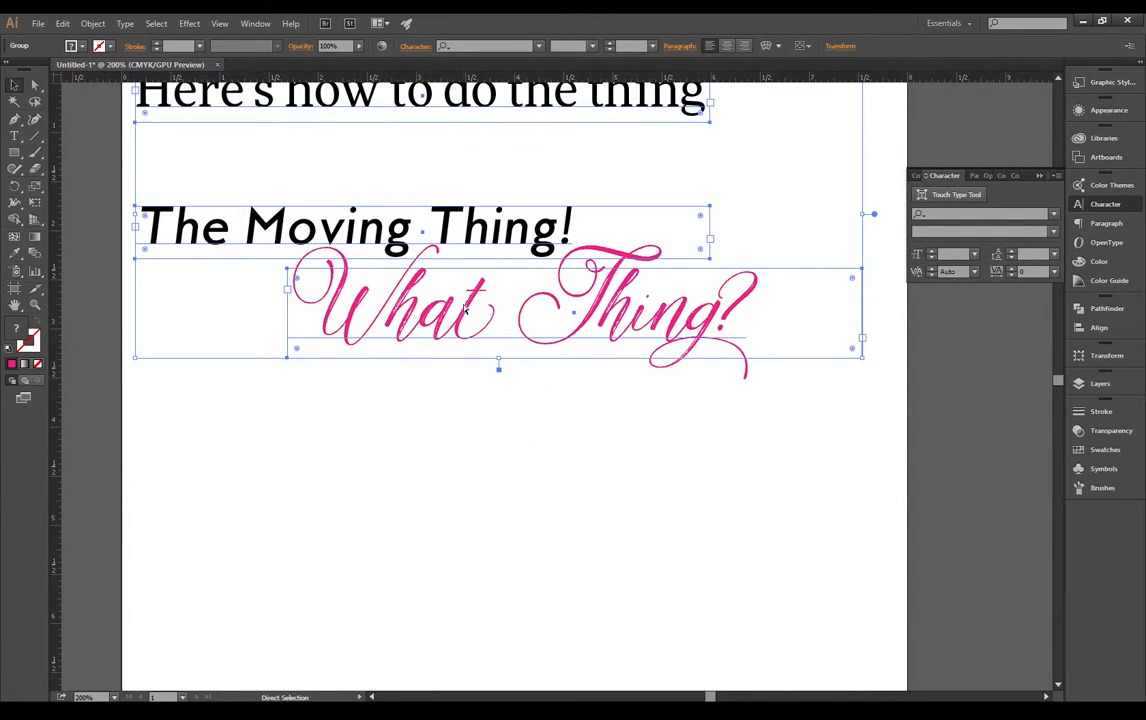
{"action": "left_click_drag", "start_coordinate": [481, 342], "coordinate": [526, 632]}
{"action": "scroll", "coordinate": [675, 487], "scroll_direction": "down", "scroll_amount": 2}
{"action": "scroll", "coordinate": [673, 486], "scroll_direction": "up", "scroll_amount": 1}
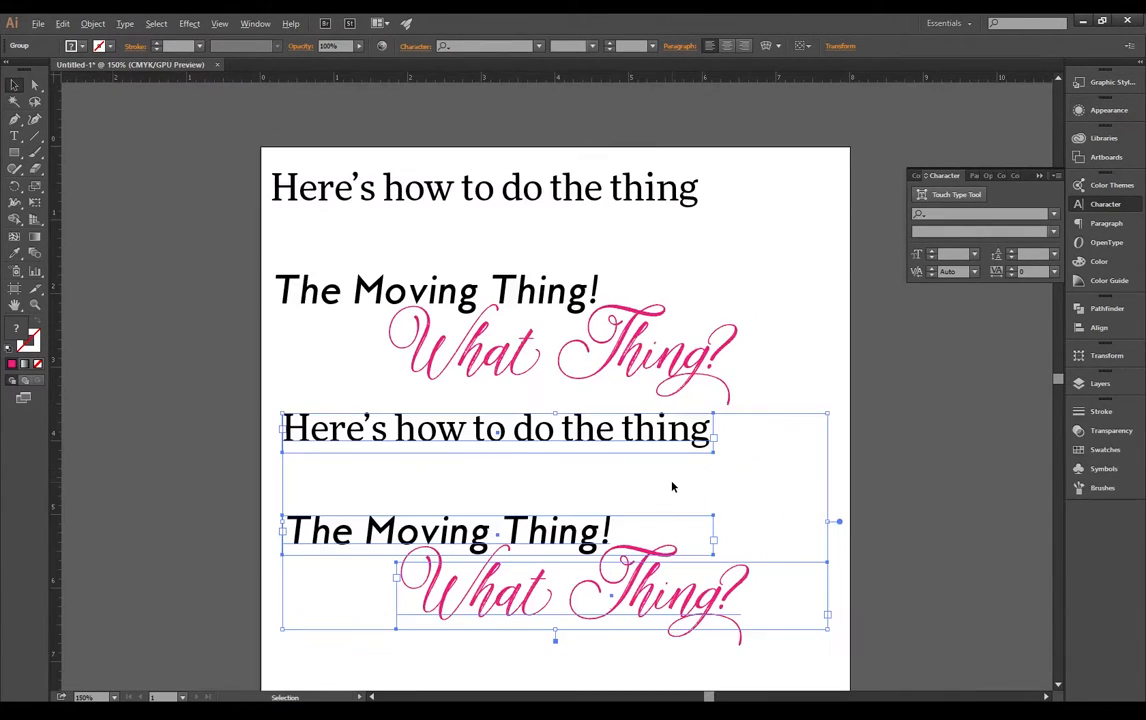
{"action": "scroll", "coordinate": [675, 420], "scroll_direction": "up", "scroll_amount": 1}
{"action": "scroll", "coordinate": [674, 418], "scroll_direction": "down", "scroll_amount": 2}
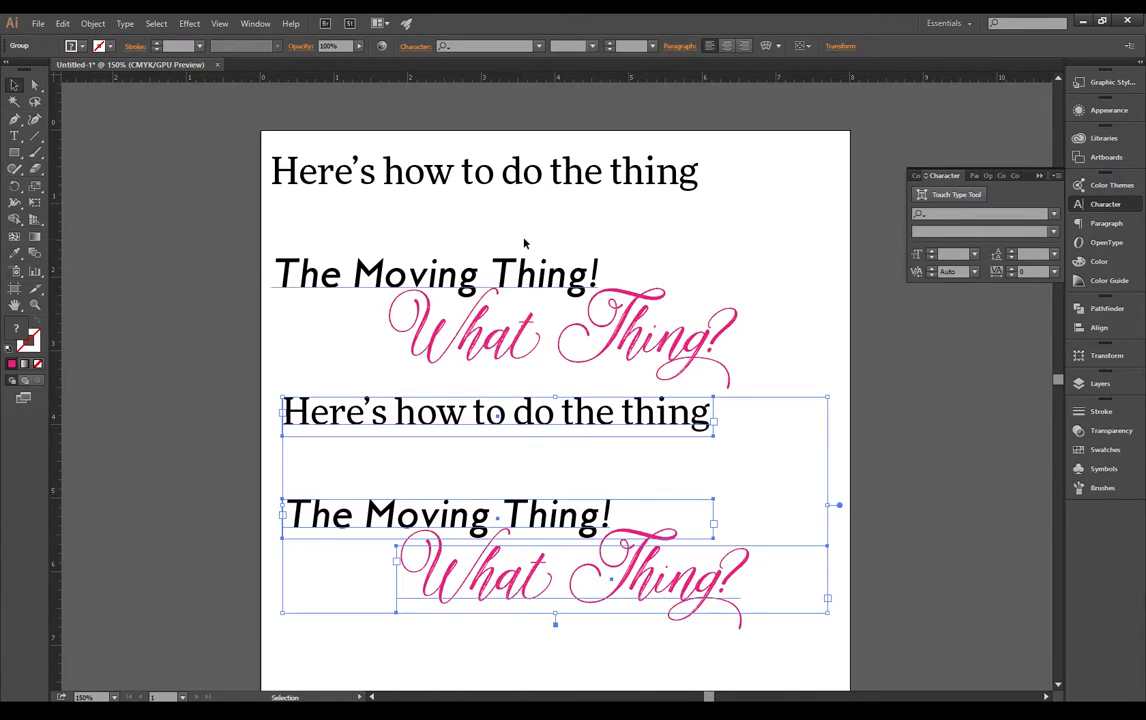
Isolate the lower duplicate group and step back out one level to Layer 1
{"action": "left_click", "coordinate": [533, 494]}
{"action": "left_click", "coordinate": [535, 507]}
{"action": "double_click", "coordinate": [641, 550]}
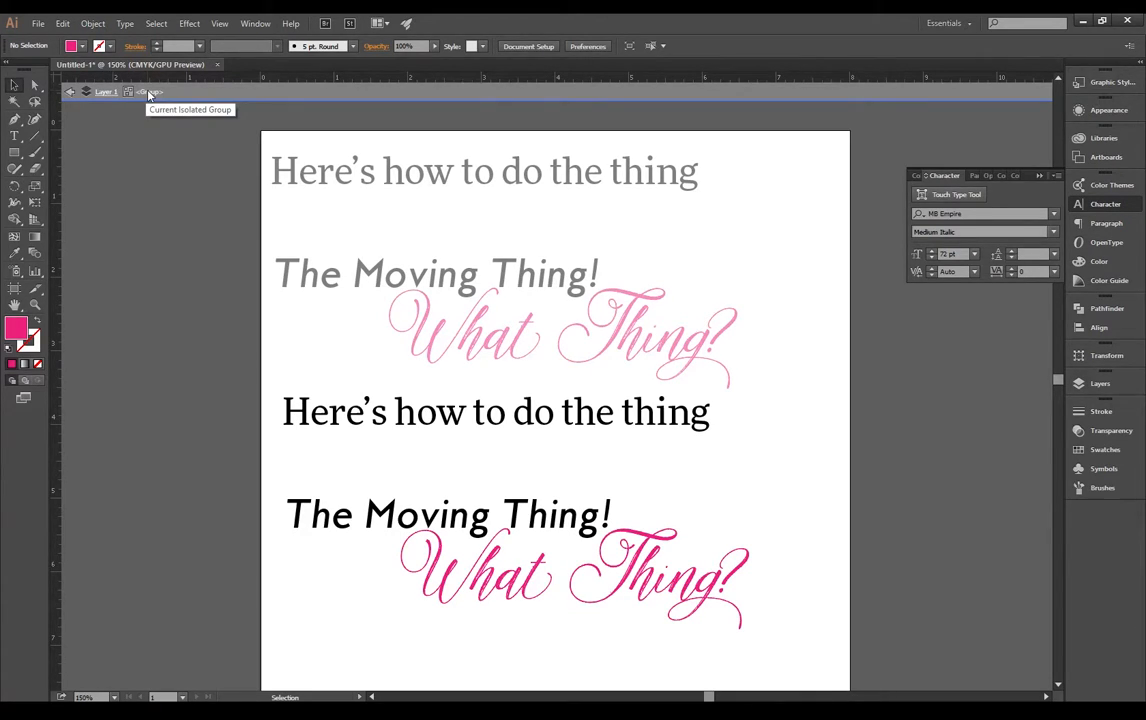
{"action": "left_click", "coordinate": [70, 92]}
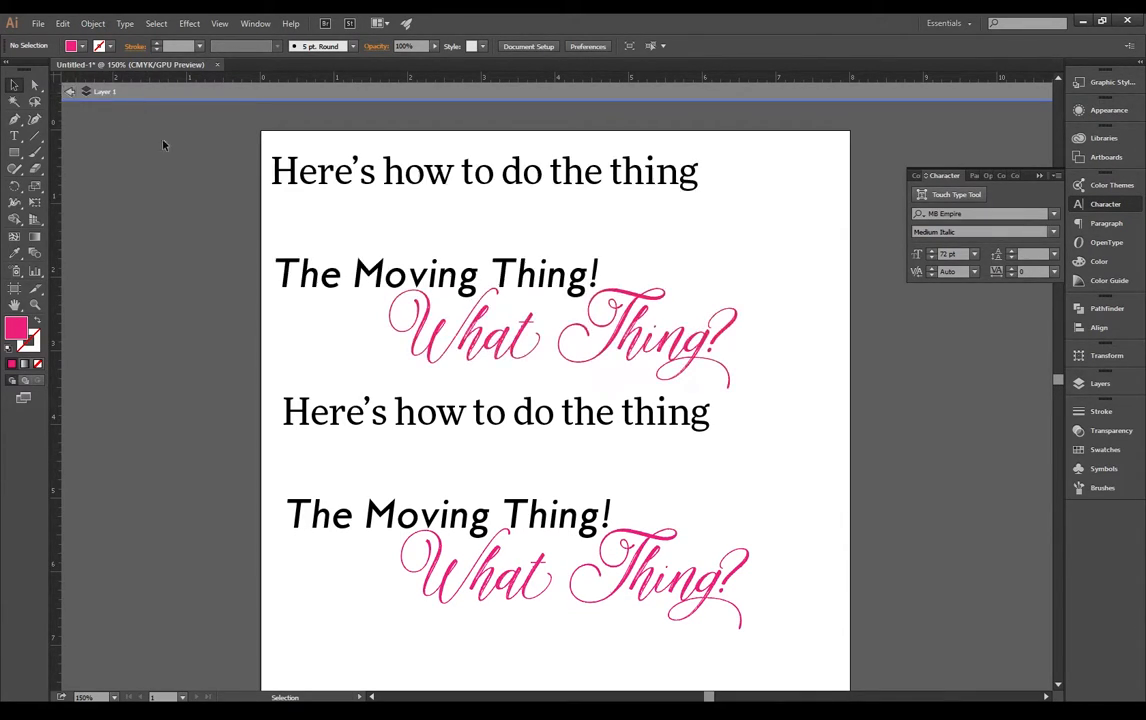
In the upper group's isolation, tuck "The Moving Thing!" under the first line, move "What Thing?" beneath it, and step back to the layer
{"action": "left_click", "coordinate": [533, 293]}
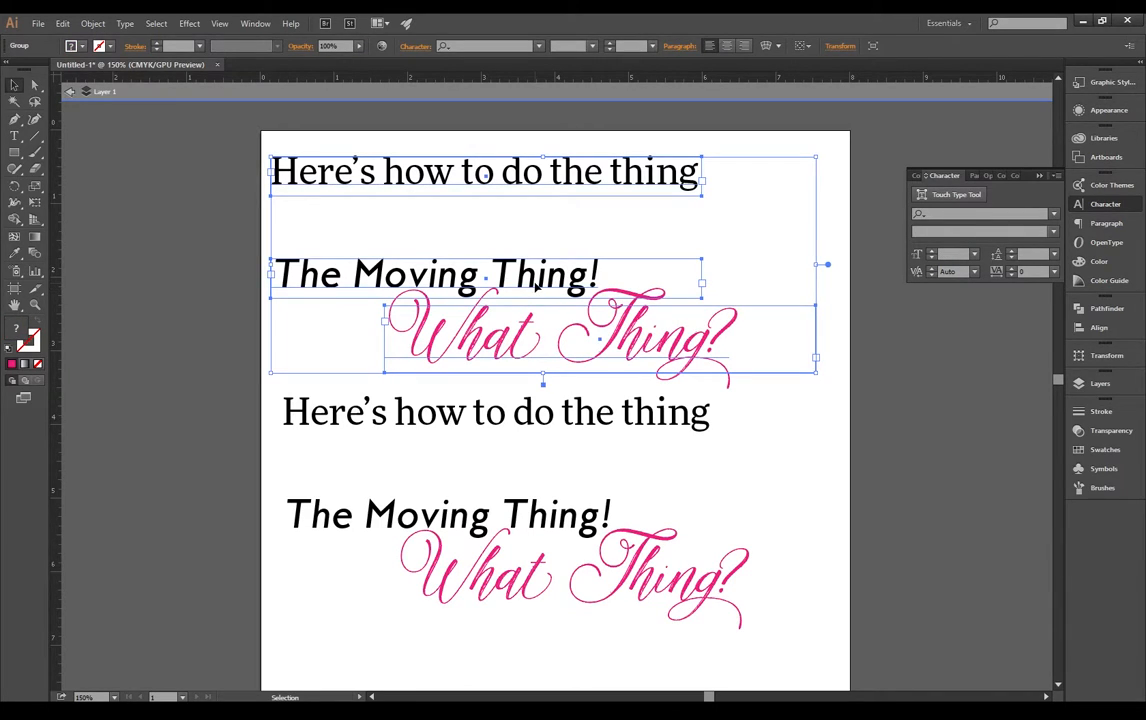
{"action": "double_click", "coordinate": [536, 287]}
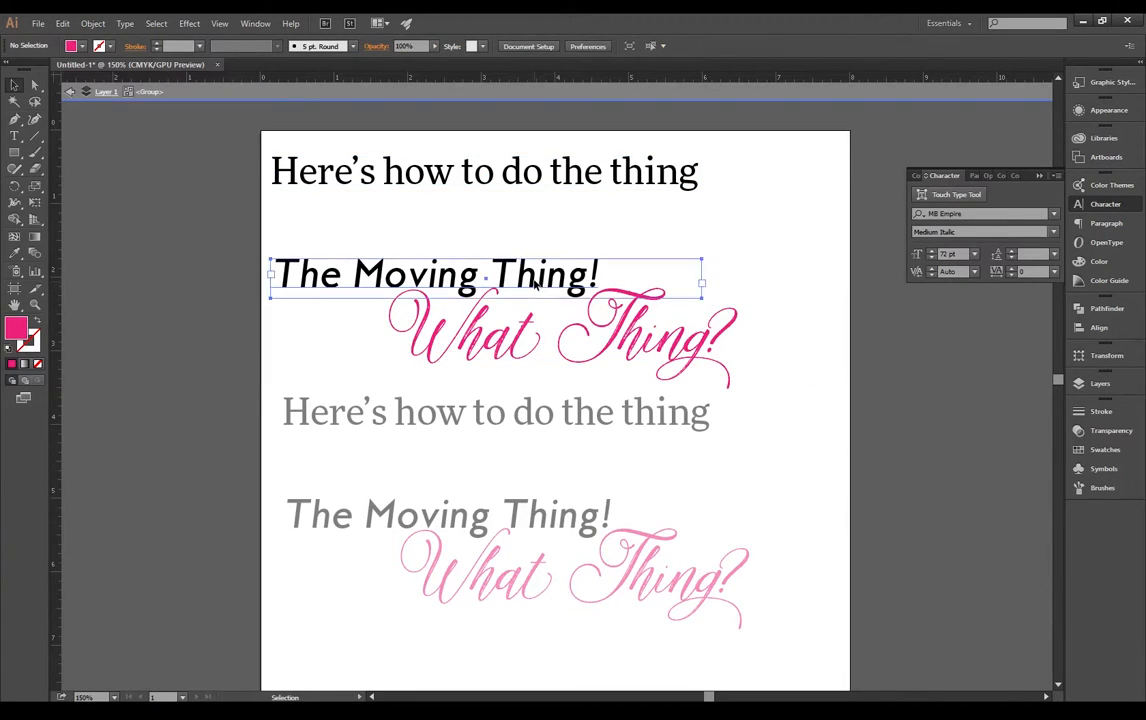
{"action": "left_click_drag", "start_coordinate": [535, 285], "coordinate": [570, 222]}
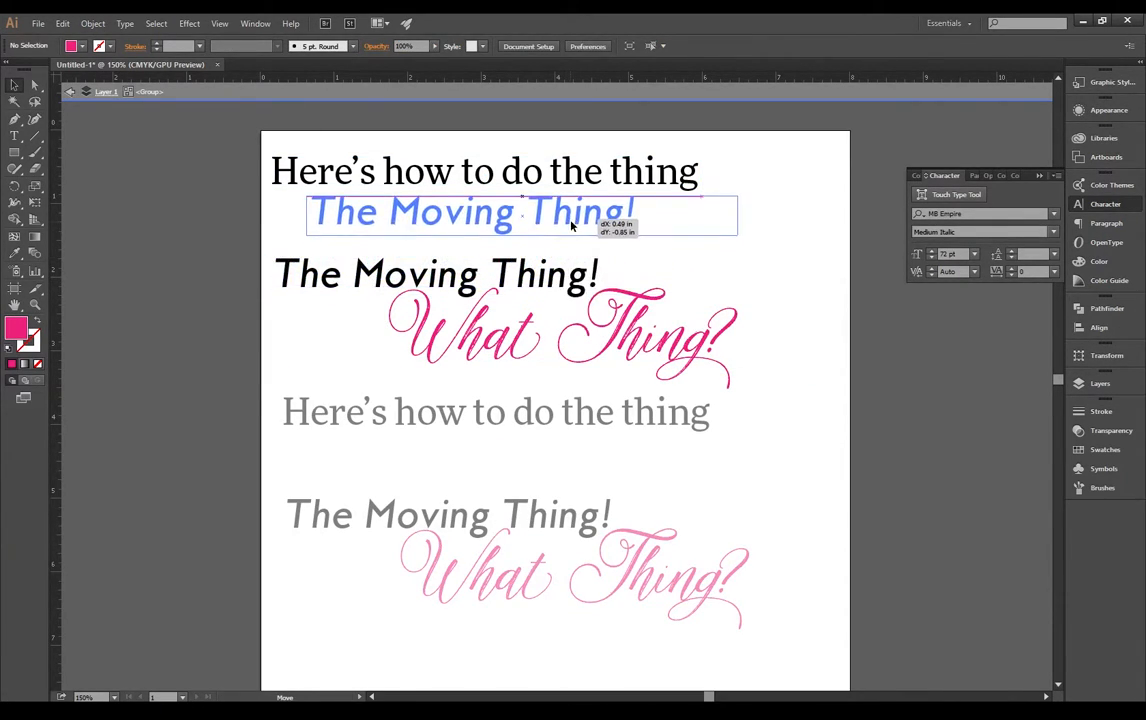
{"action": "left_click", "coordinate": [631, 302]}
{"action": "left_click_drag", "start_coordinate": [640, 304], "coordinate": [538, 231]}
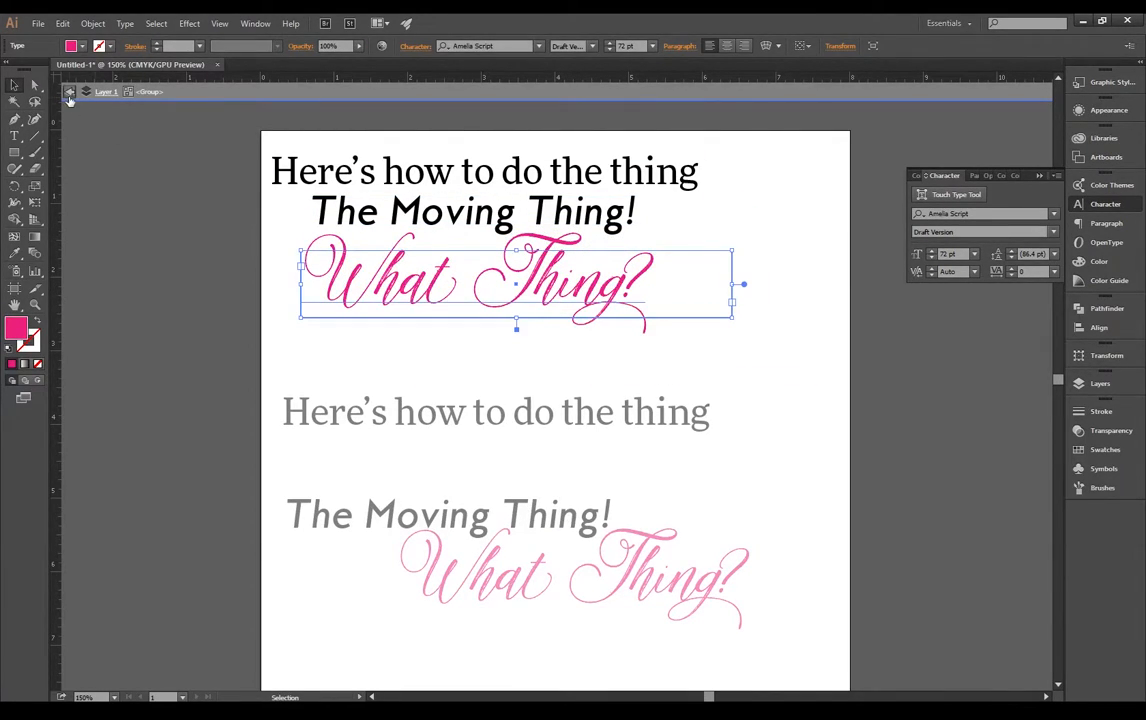
{"action": "left_click", "coordinate": [69, 93]}
Isolate the lower group, move "Here's how to do the thing" down just above "The Moving Thing!", and exit isolation mode
{"action": "left_click", "coordinate": [627, 415]}
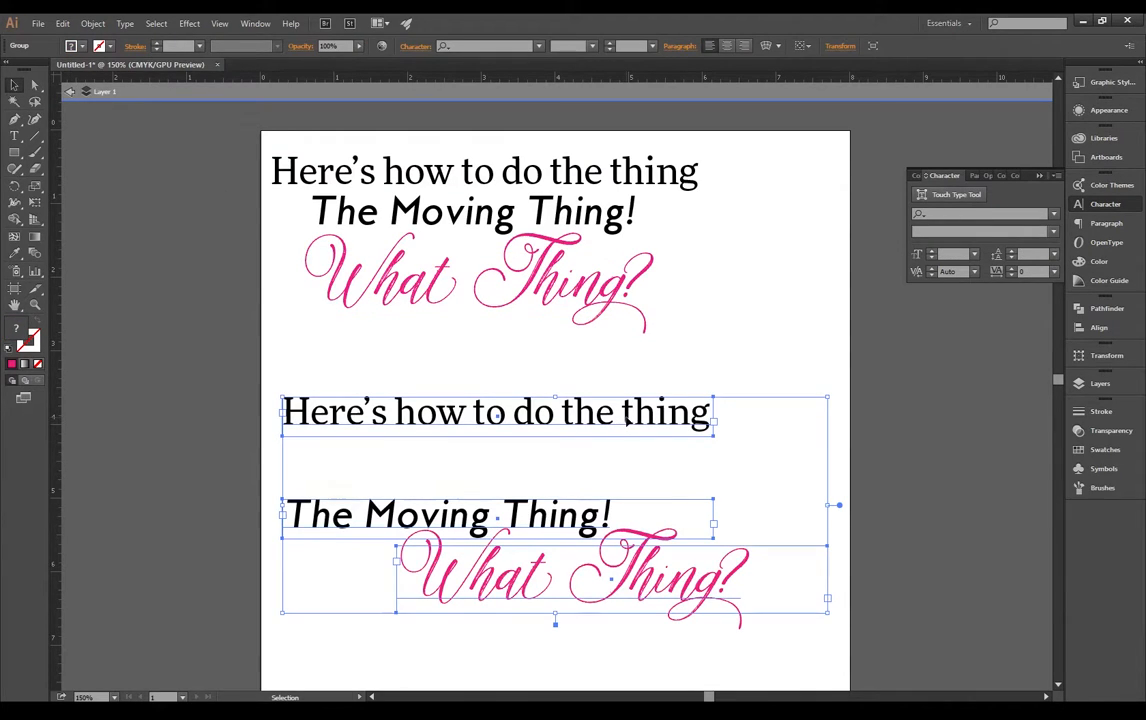
{"action": "double_click", "coordinate": [627, 415]}
{"action": "left_click_drag", "start_coordinate": [630, 418], "coordinate": [691, 478]}
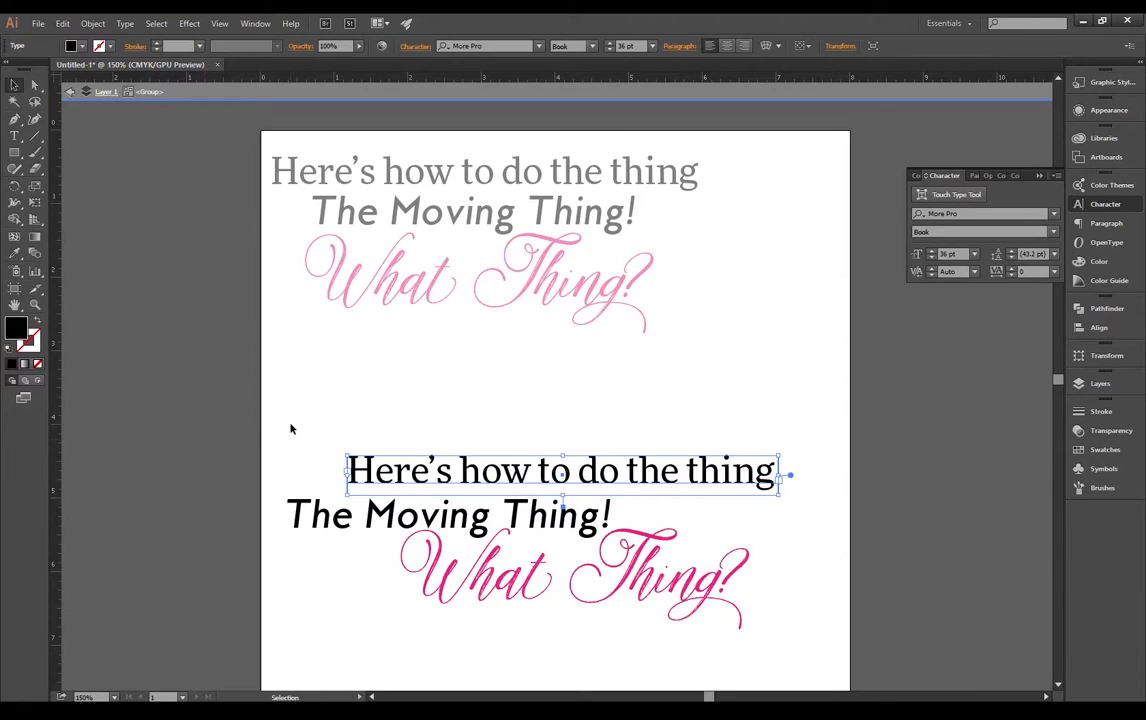
{"action": "left_click", "coordinate": [237, 401]}
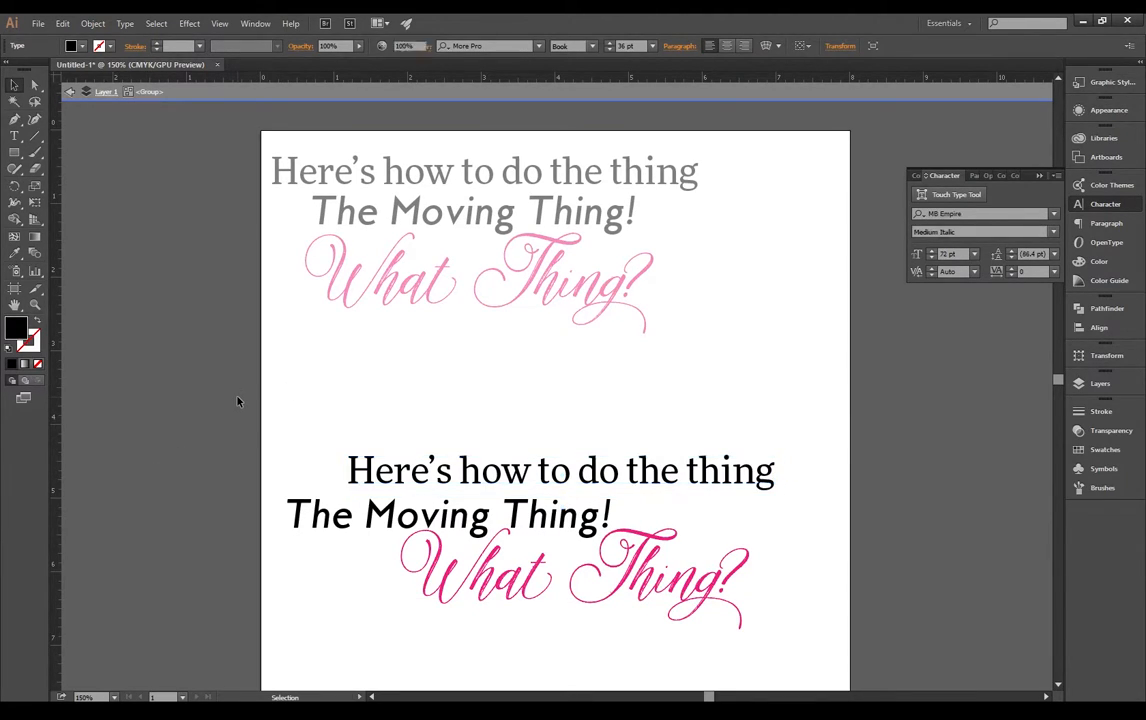
{"action": "left_click", "coordinate": [69, 91]}
{"action": "left_click", "coordinate": [69, 92]}
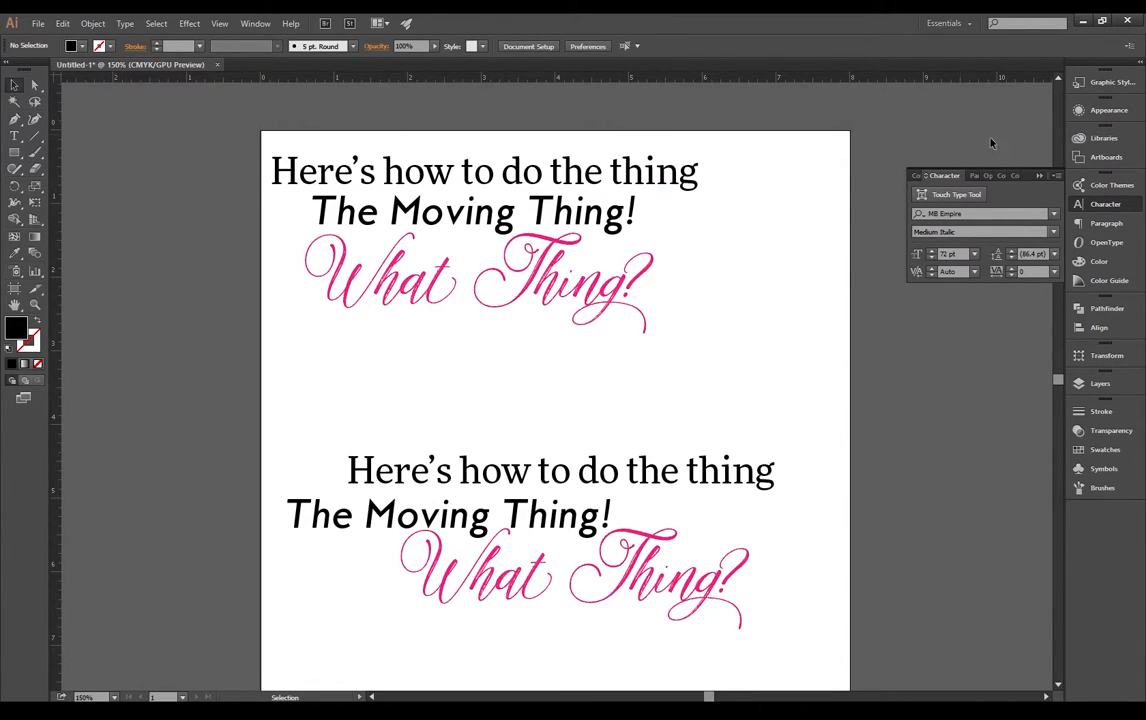
Put away the character settings and list the contents of Layer 1 with its first group expanded
{"action": "left_click", "coordinate": [1039, 177]}
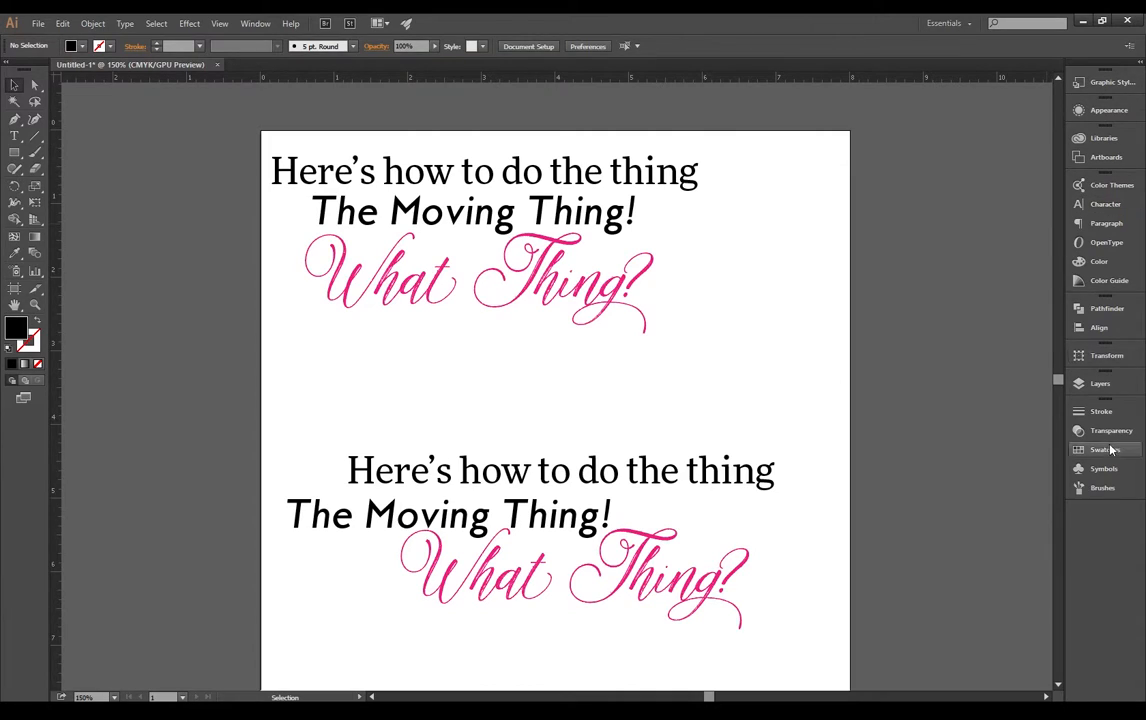
{"action": "left_click", "coordinate": [1095, 384]}
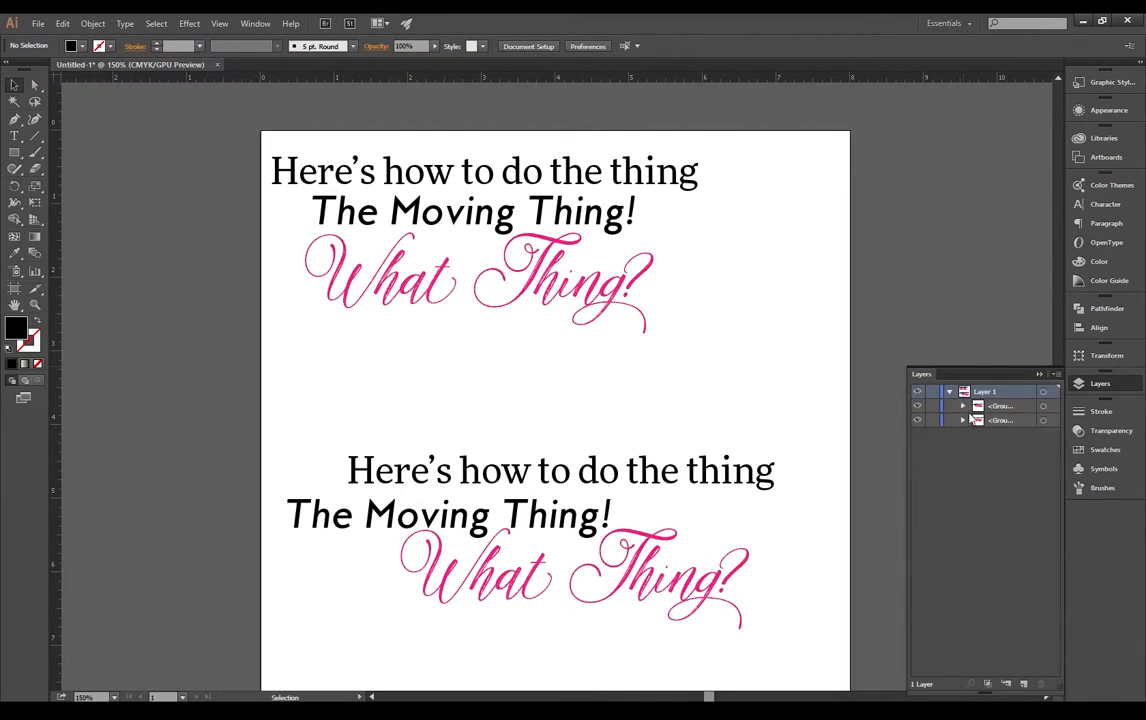
{"action": "left_click", "coordinate": [963, 406]}
Ungroup the upper text group and deselect its lines
{"action": "left_click", "coordinate": [440, 190]}
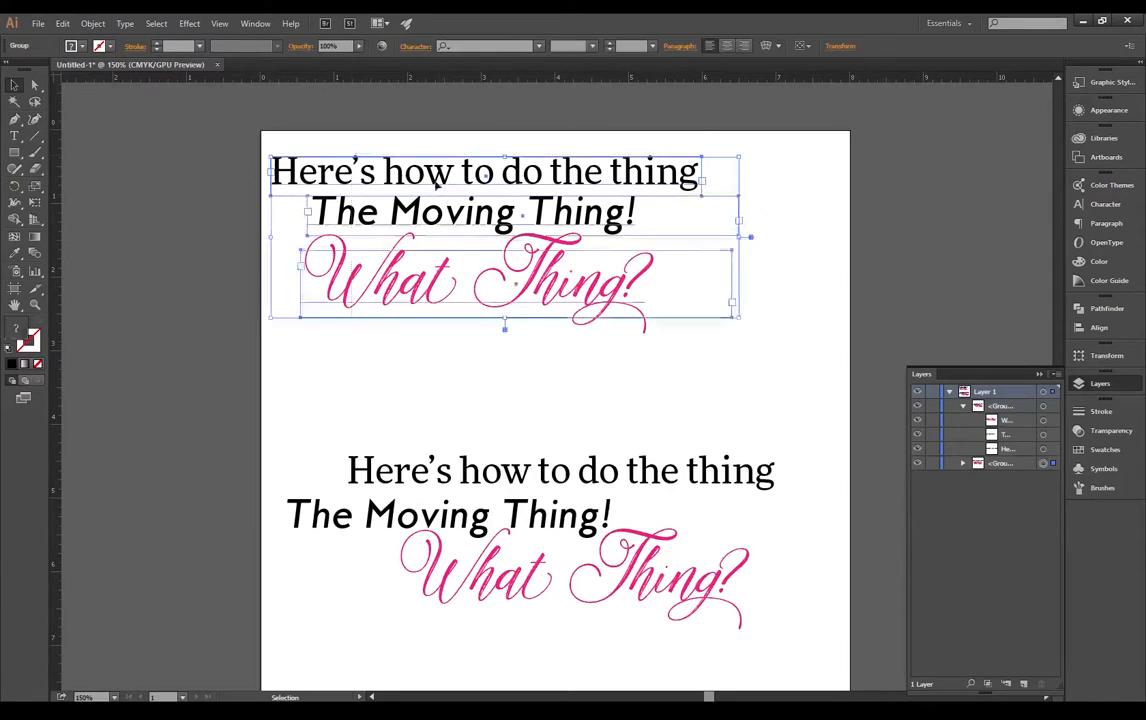
{"action": "right_click", "coordinate": [440, 193]}
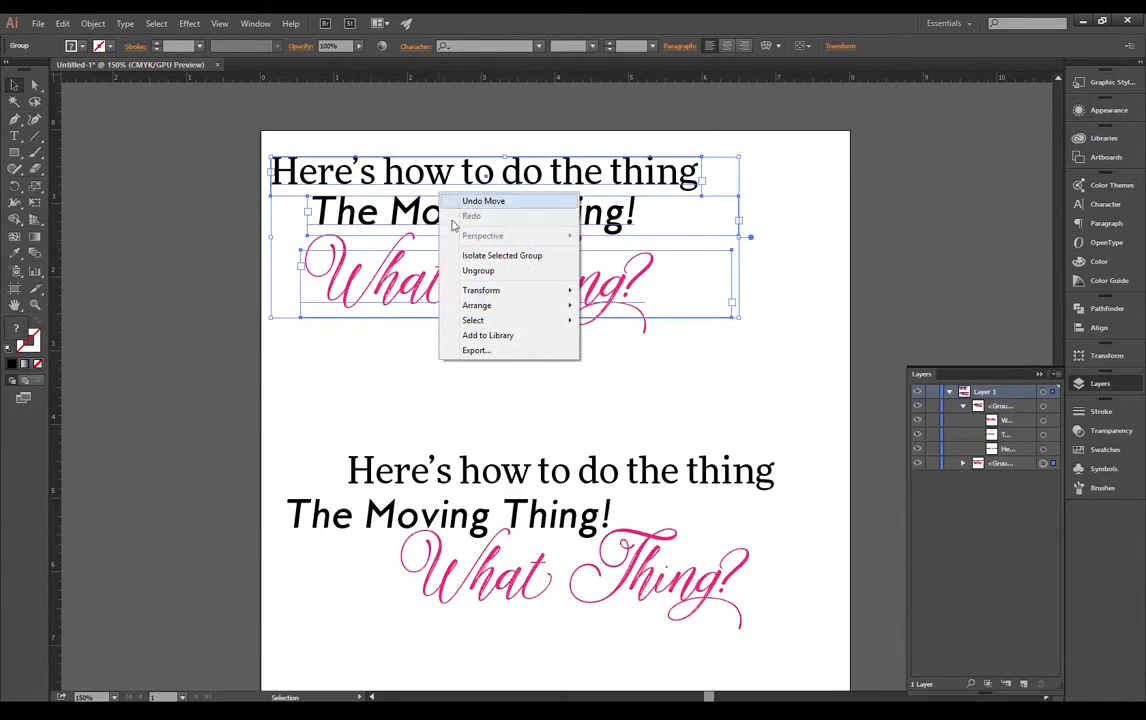
{"action": "left_click", "coordinate": [478, 270]}
{"action": "left_click", "coordinate": [524, 363]}
Move the upper "What Thing?" line down and to the right, just above the lower text group
{"action": "left_click_drag", "start_coordinate": [510, 285], "coordinate": [622, 410]}
{"action": "left_click_drag", "start_coordinate": [757, 440], "coordinate": [759, 443]}
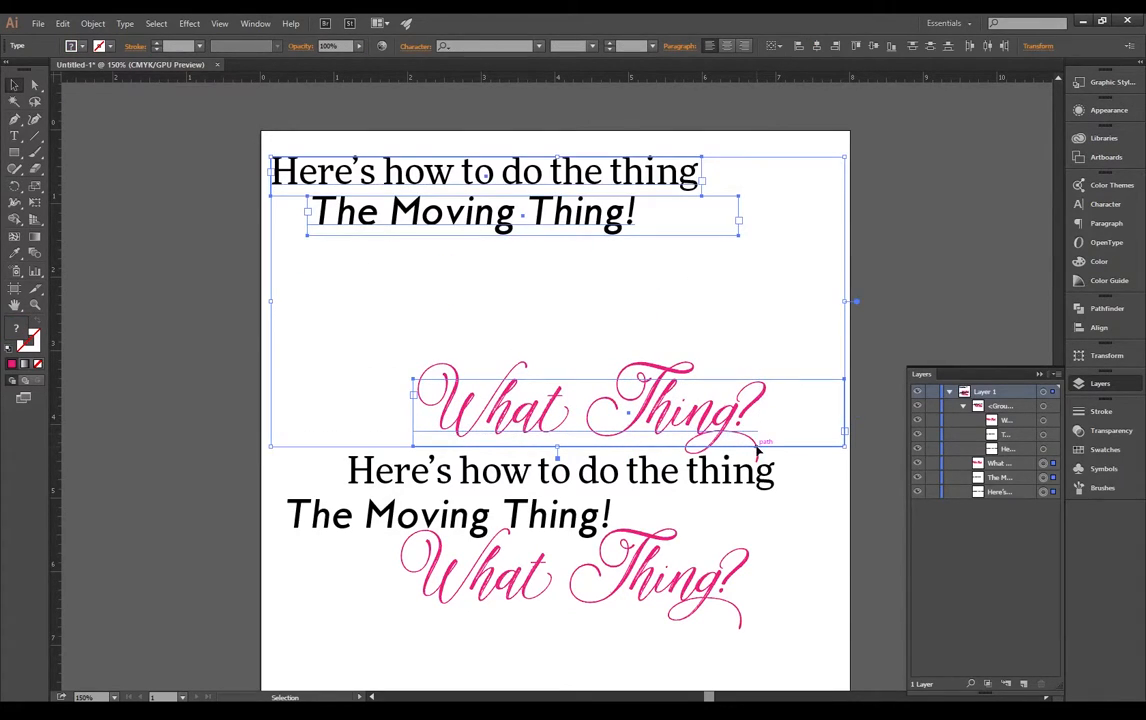
{"action": "left_click", "coordinate": [286, 191]}
{"action": "left_click", "coordinate": [640, 409]}
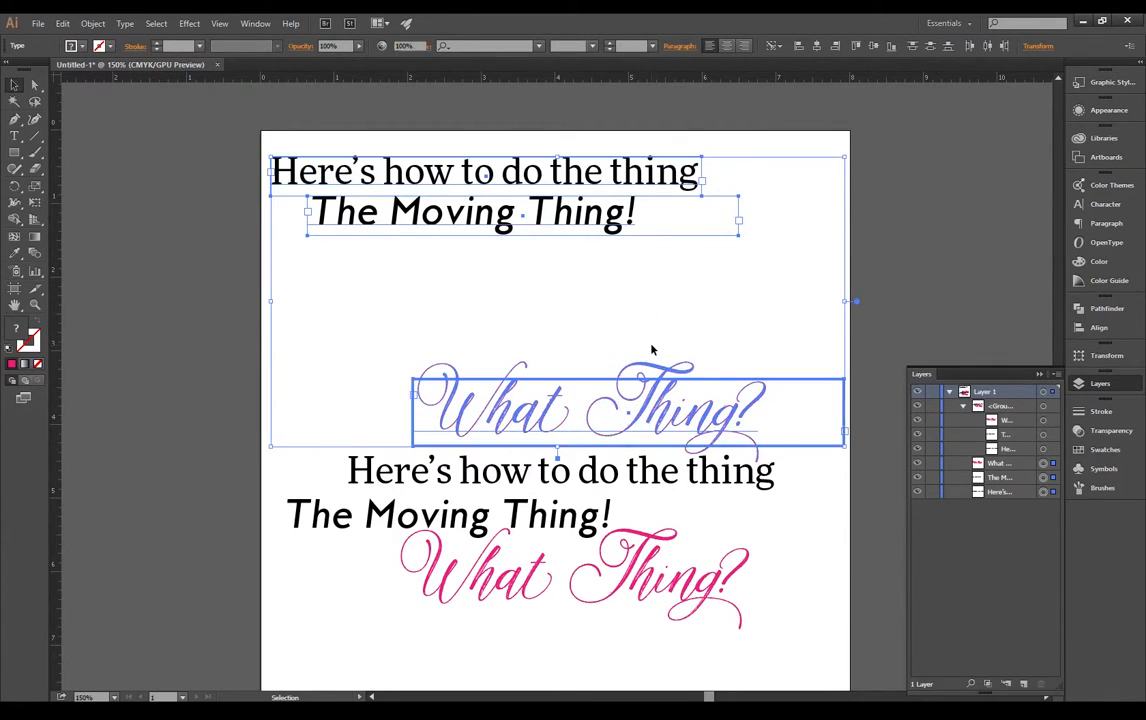
{"action": "left_click", "coordinate": [652, 347]}
{"action": "left_click_drag", "start_coordinate": [661, 379], "coordinate": [668, 391]}
{"action": "mouse_move", "coordinate": [267, 68]}
{"action": "left_mouse_down"}
{"action": "mouse_move", "coordinate": [648, 500]}
{"action": "mouse_move", "coordinate": [257, 139]}
{"action": "mouse_move", "coordinate": [251, 66]}
{"action": "left_mouse_up"}
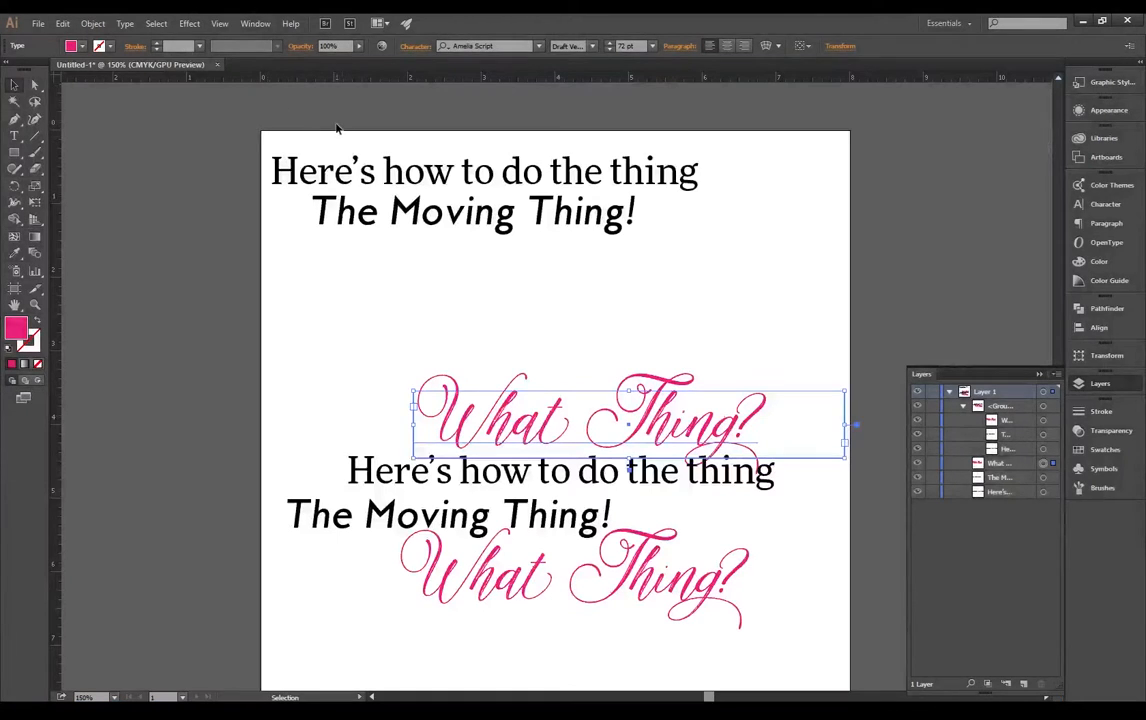
{"action": "left_click_drag", "start_coordinate": [300, 112], "coordinate": [791, 487]}
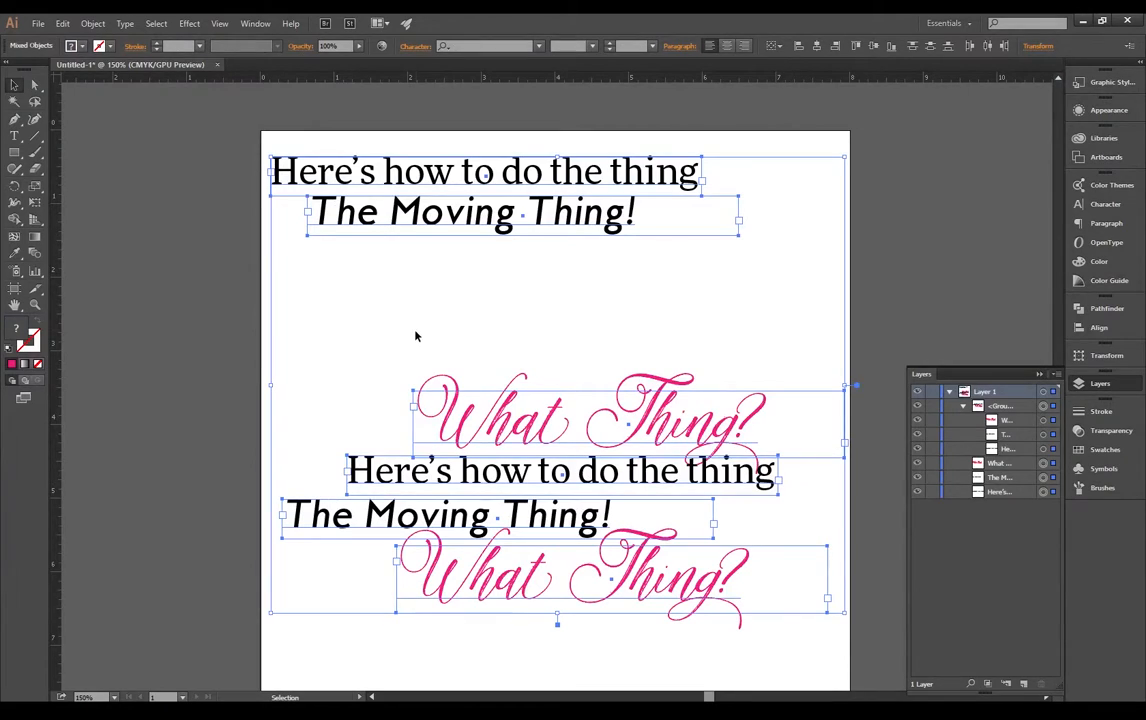
{"action": "left_click", "coordinate": [588, 366]}
{"action": "left_click", "coordinate": [668, 422]}
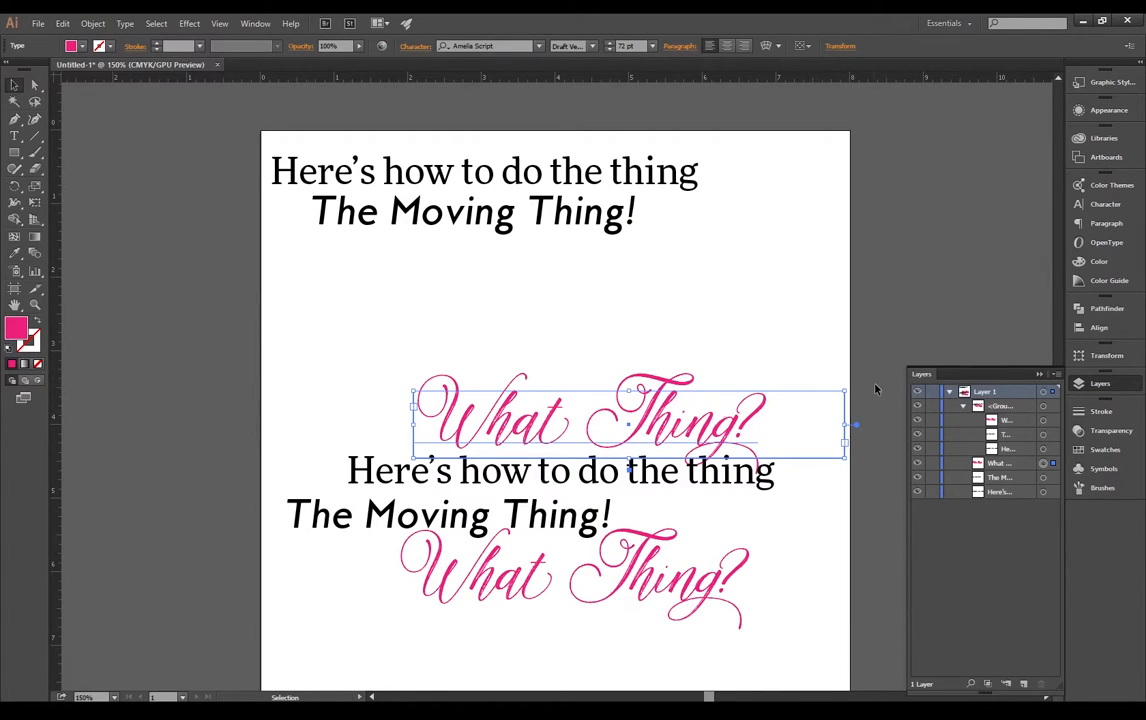
Group the three loose upper text lines again, nudge the new group up slightly, and deselect it
{"action": "left_click_drag", "start_coordinate": [890, 399], "coordinate": [376, 136]}
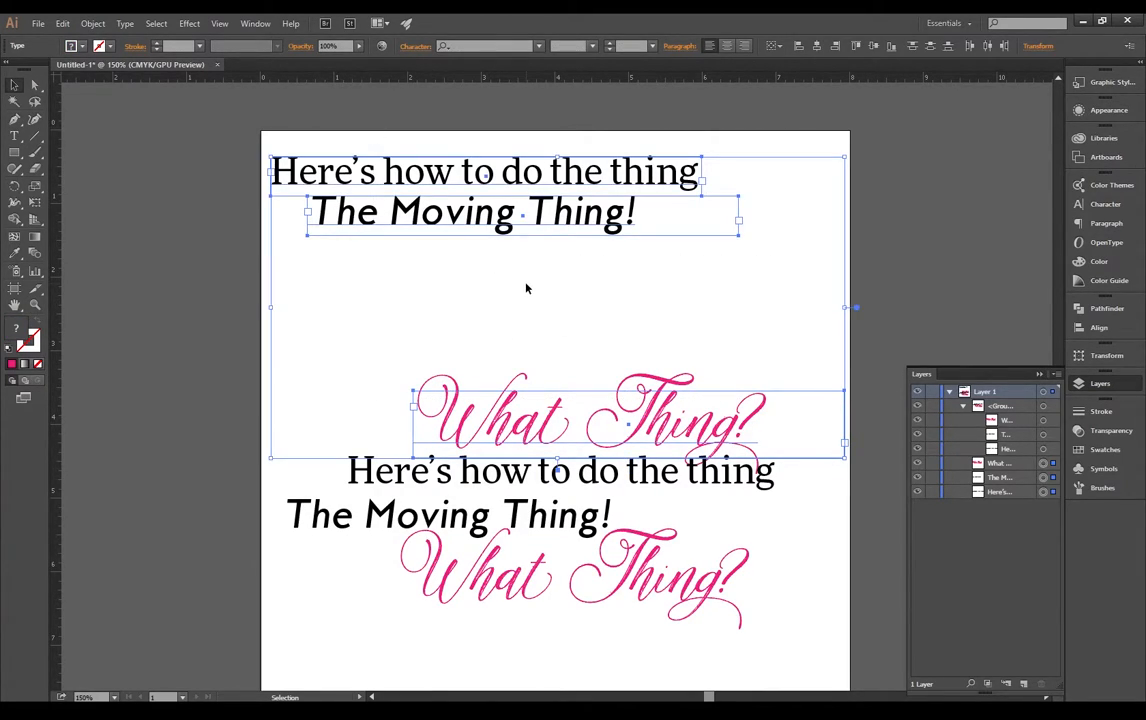
{"action": "key", "text": "ctrl+g"}
{"action": "left_click_drag", "start_coordinate": [645, 411], "coordinate": [646, 404]}
{"action": "left_click", "coordinate": [907, 284]}
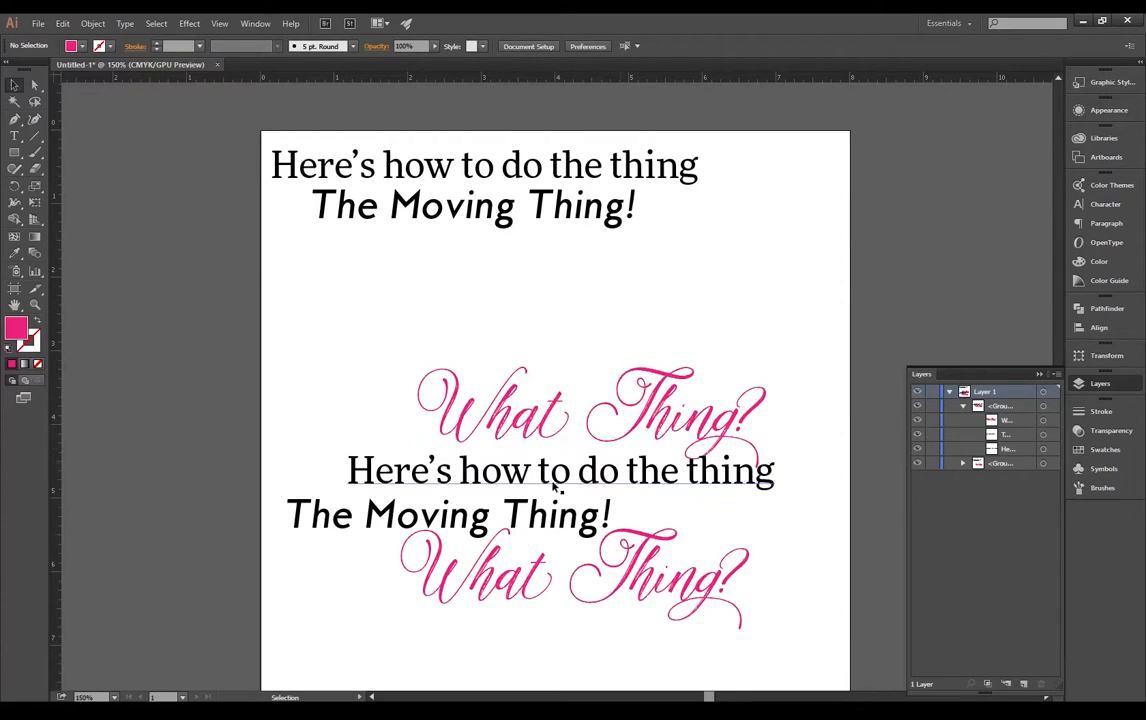
Isolate the regrouped text, move "What Thing?" up directly beneath "The Moving Thing!", and step out to the layer level
{"action": "left_click", "coordinate": [645, 416]}
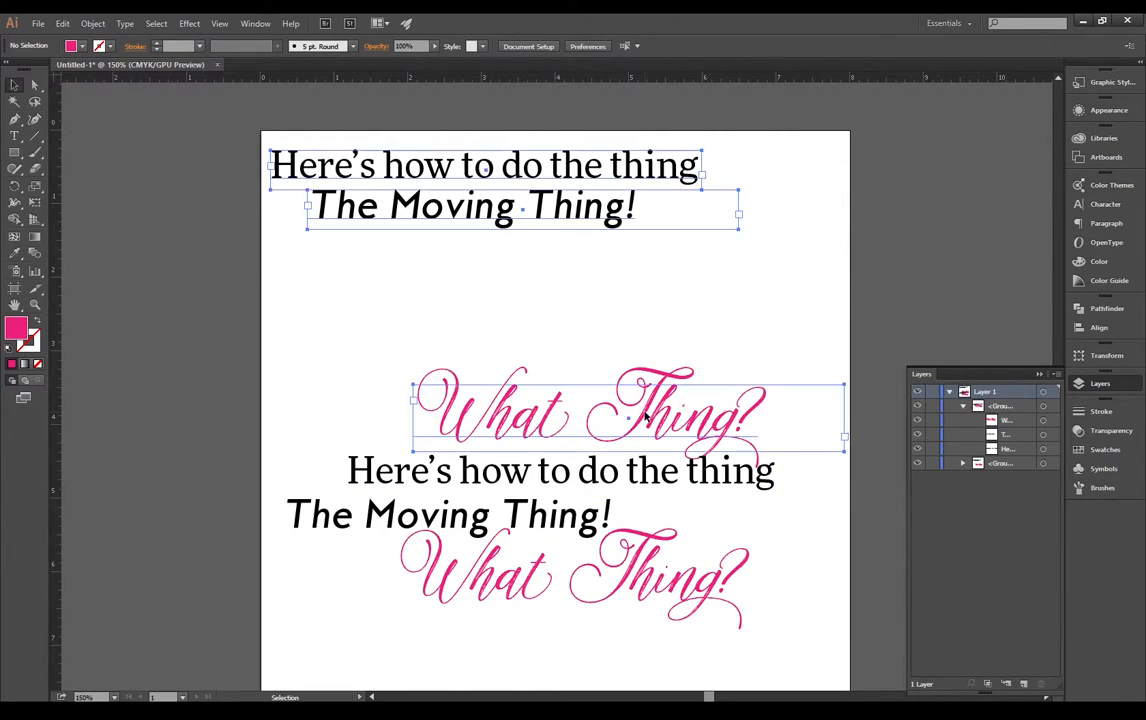
{"action": "double_click", "coordinate": [645, 416]}
{"action": "left_click_drag", "start_coordinate": [642, 412], "coordinate": [582, 281]}
{"action": "left_click", "coordinate": [100, 118]}
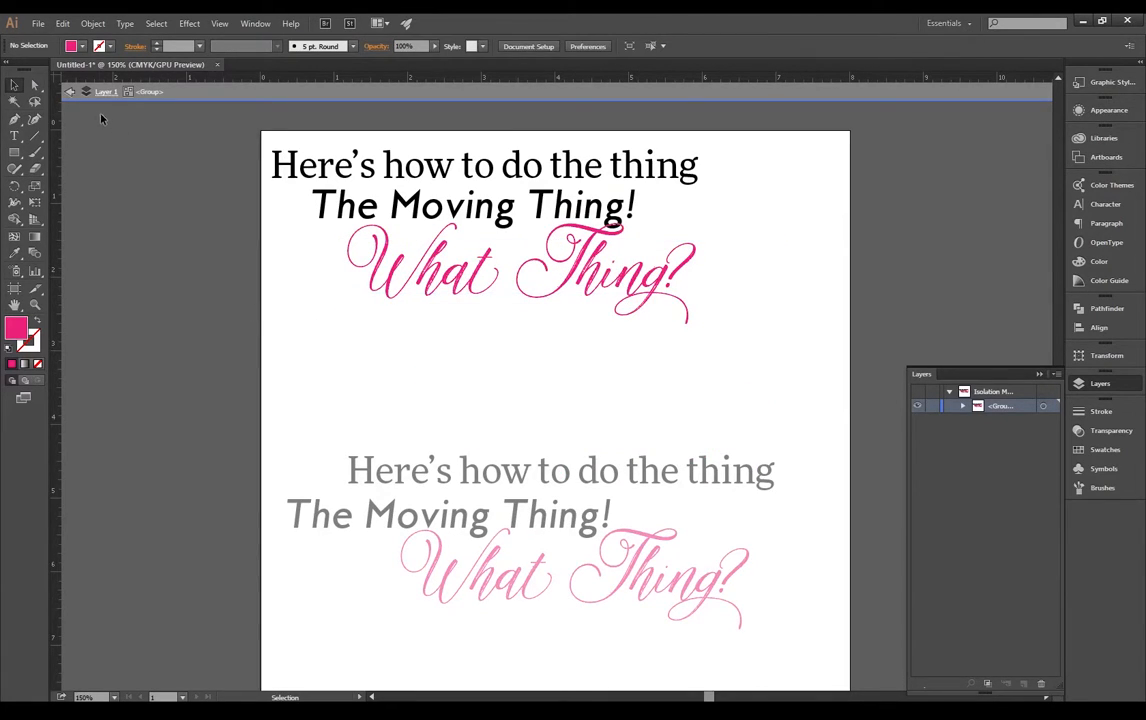
{"action": "double_click", "coordinate": [100, 130]}
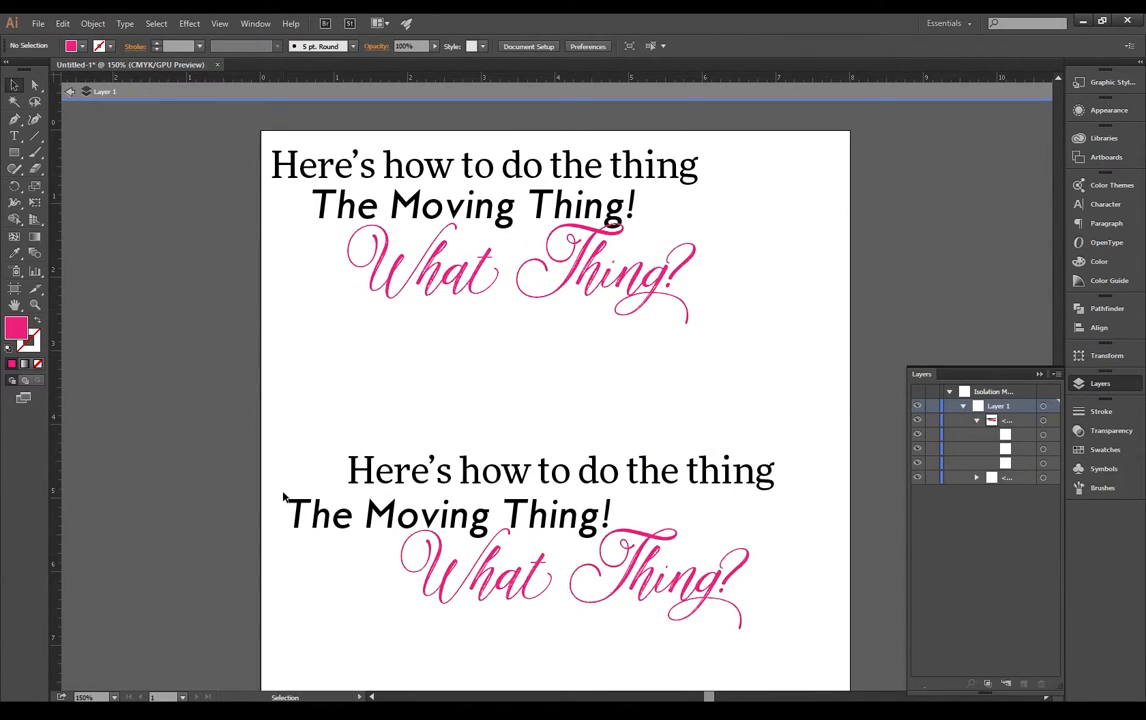
Move the upper text group slightly down and to the right, exit isolation mode, and deselect both groups
{"action": "left_click", "coordinate": [375, 175]}
{"action": "left_click_drag", "start_coordinate": [469, 215], "coordinate": [498, 260]}
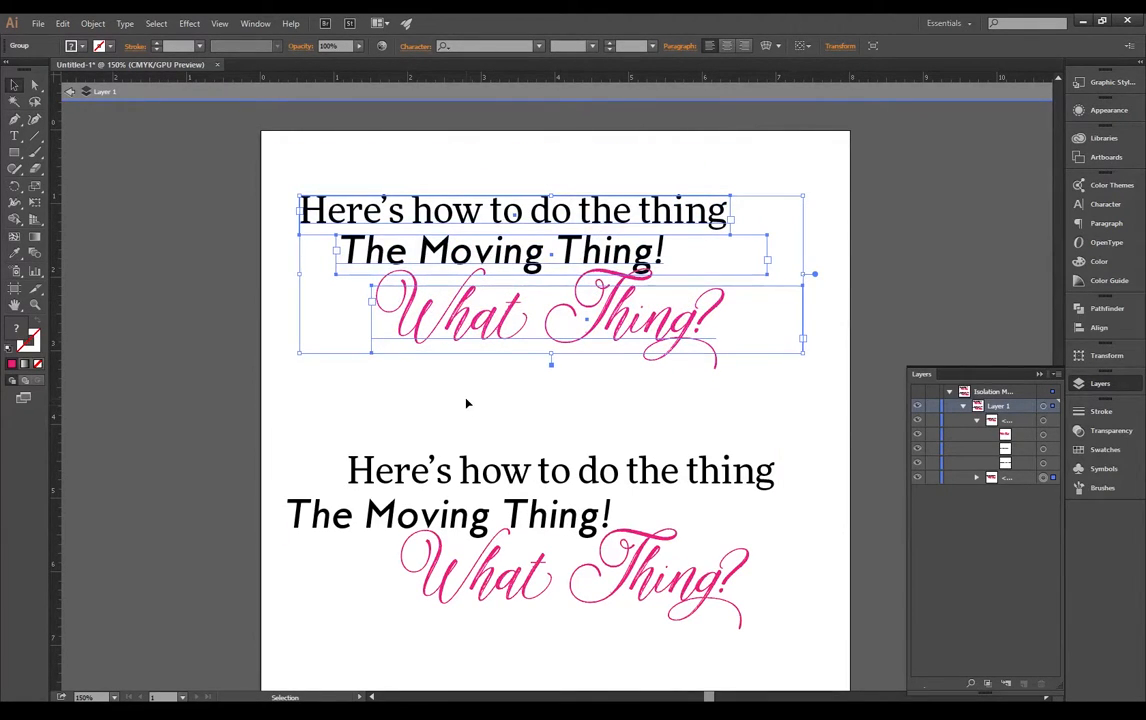
{"action": "left_click_drag", "start_coordinate": [364, 398], "coordinate": [719, 658]}
{"action": "left_click", "coordinate": [659, 566]}
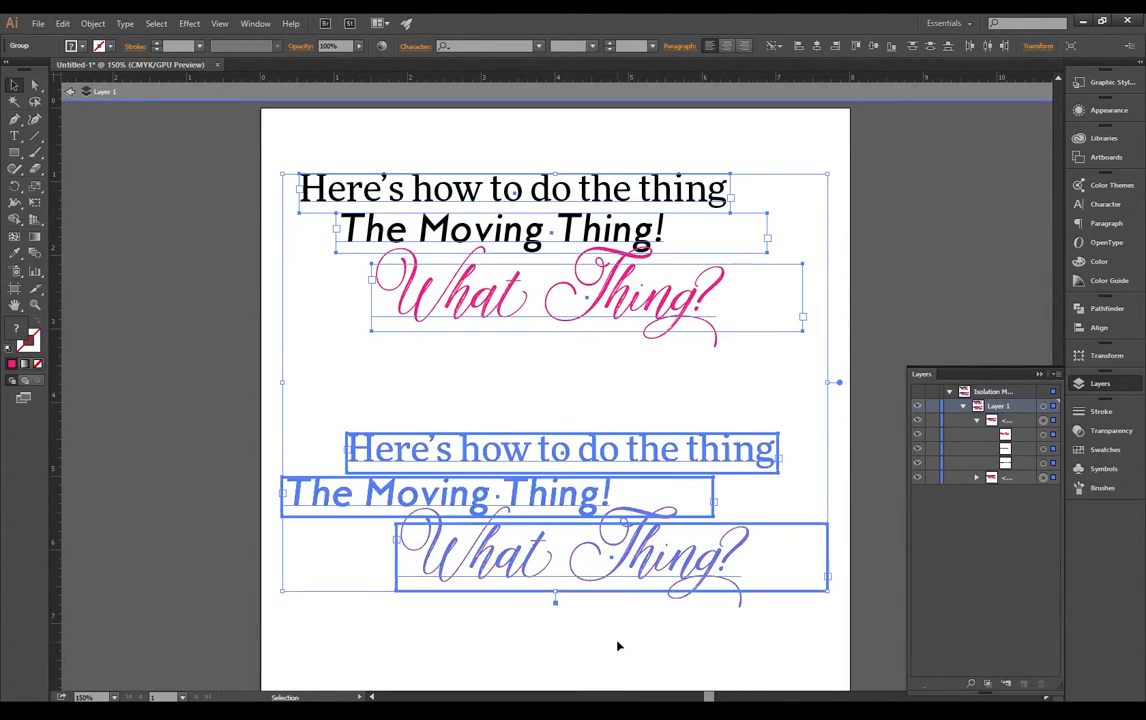
{"action": "left_click", "coordinate": [68, 92]}
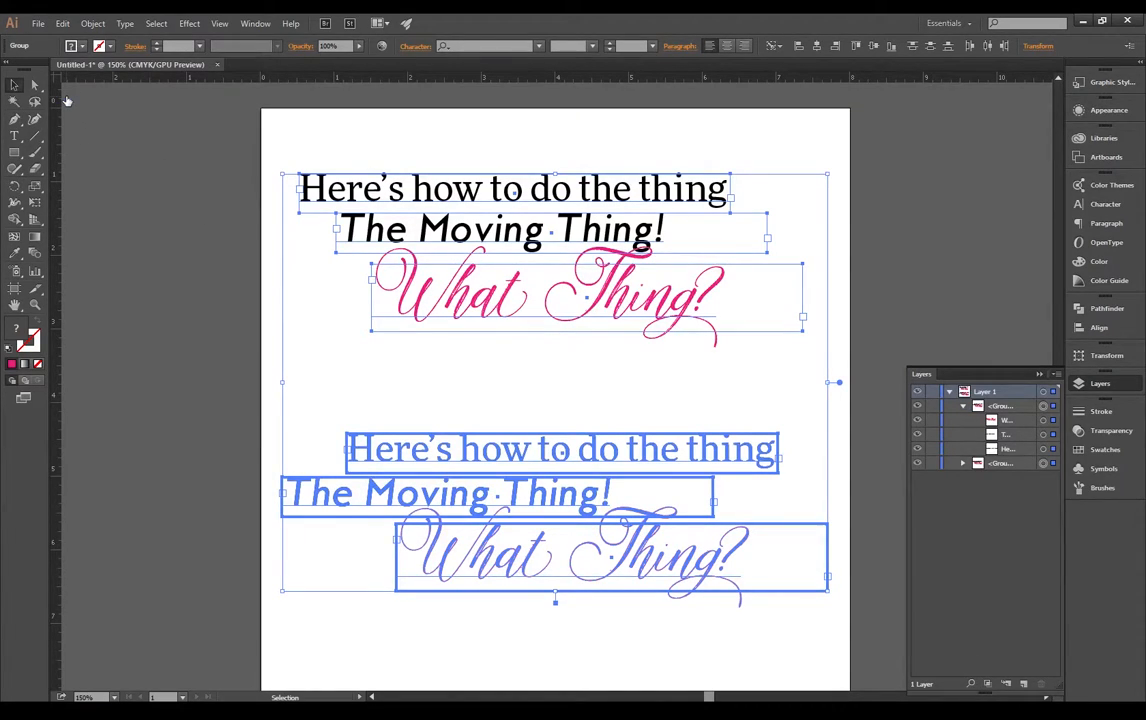
{"action": "left_click", "coordinate": [138, 217]}
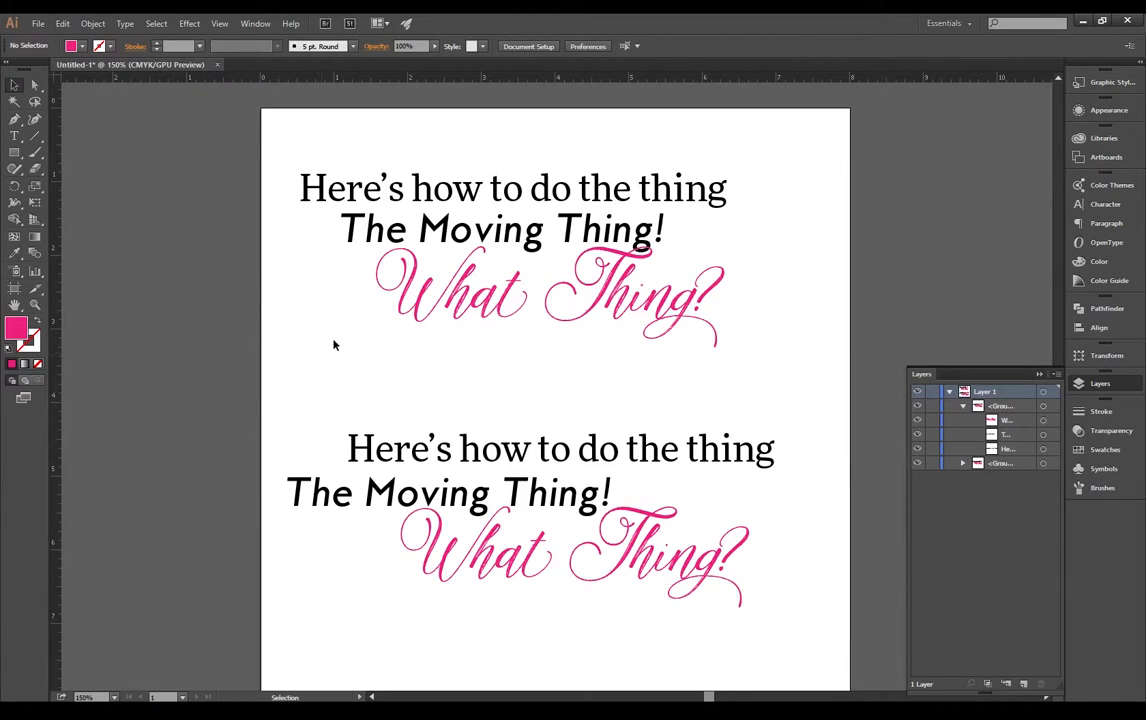
Isolate the upper text group and move its "Here's how to do the thing" line up and to the right
{"action": "left_click", "coordinate": [471, 299]}
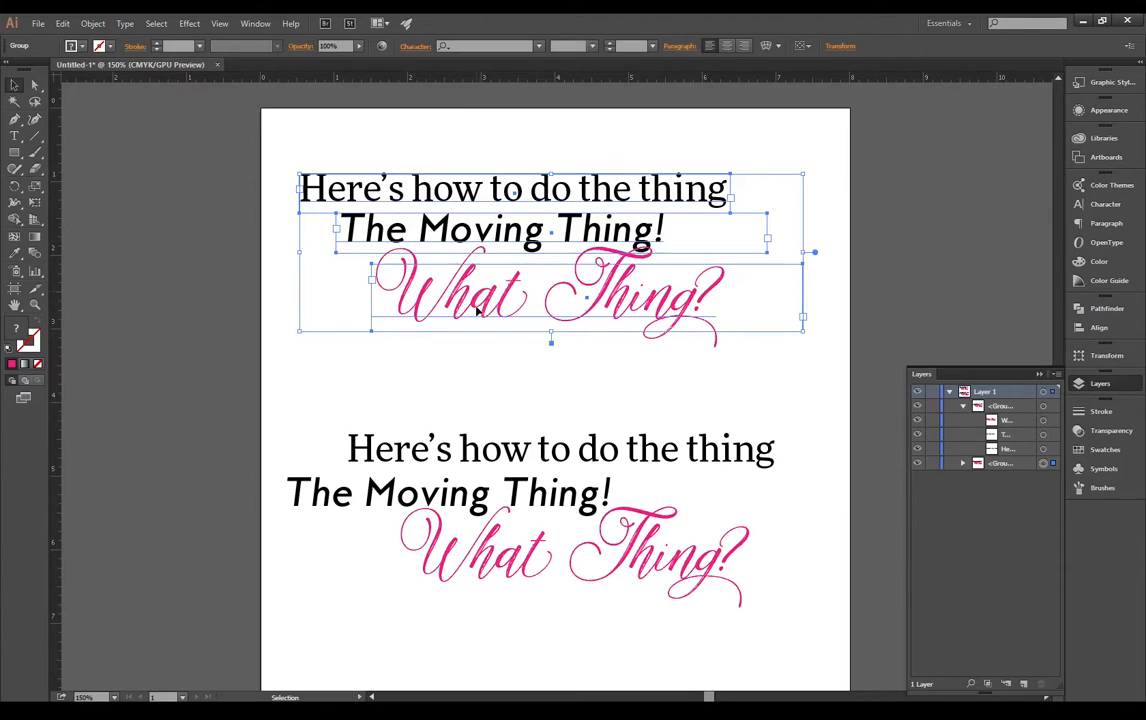
{"action": "double_click", "coordinate": [433, 274]}
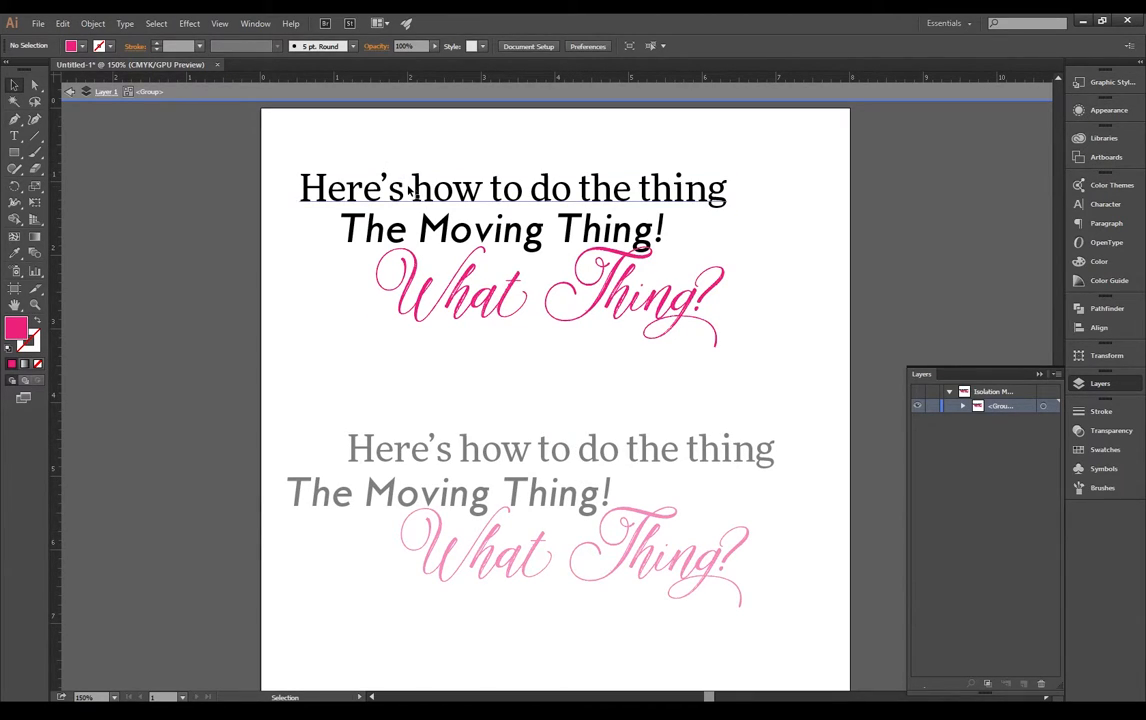
{"action": "left_click", "coordinate": [340, 188]}
{"action": "left_click_drag", "start_coordinate": [428, 195], "coordinate": [488, 170]}
Reorder the isolated lines so "What Thing?" sits directly under the first line and "The Moving Thing!" comes last
{"action": "left_click", "coordinate": [551, 233]}
{"action": "left_click_drag", "start_coordinate": [551, 233], "coordinate": [524, 360]}
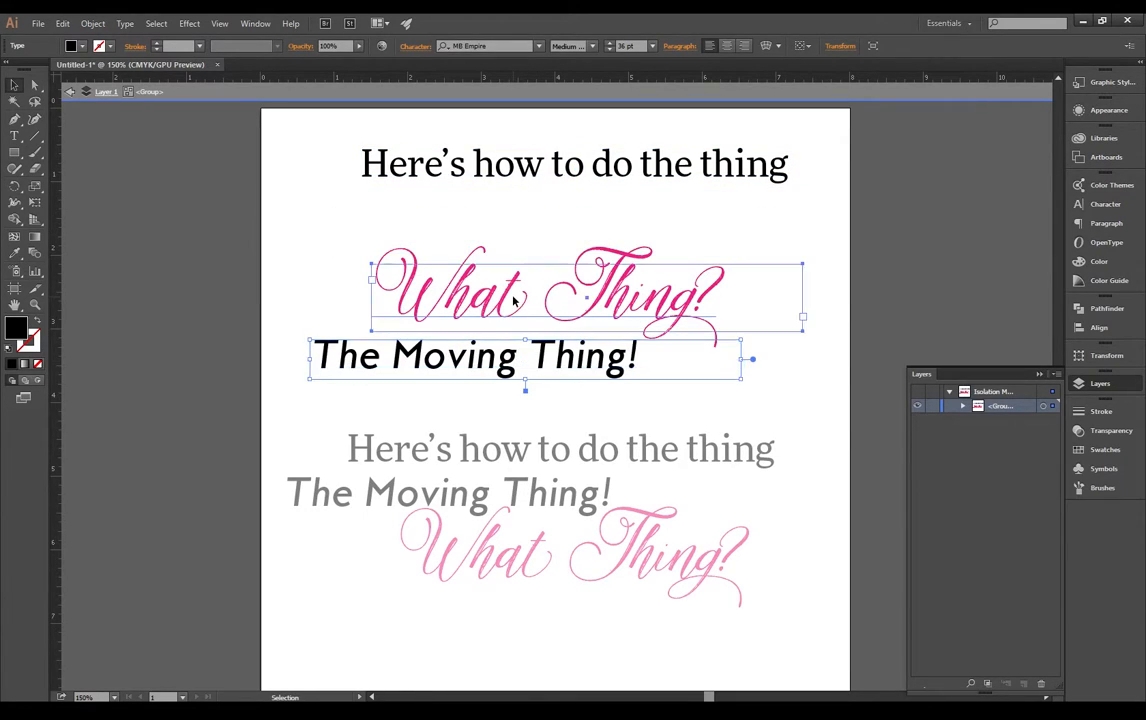
{"action": "left_click", "coordinate": [500, 296]}
{"action": "left_click_drag", "start_coordinate": [500, 296], "coordinate": [500, 236]}
{"action": "left_click", "coordinate": [507, 354]}
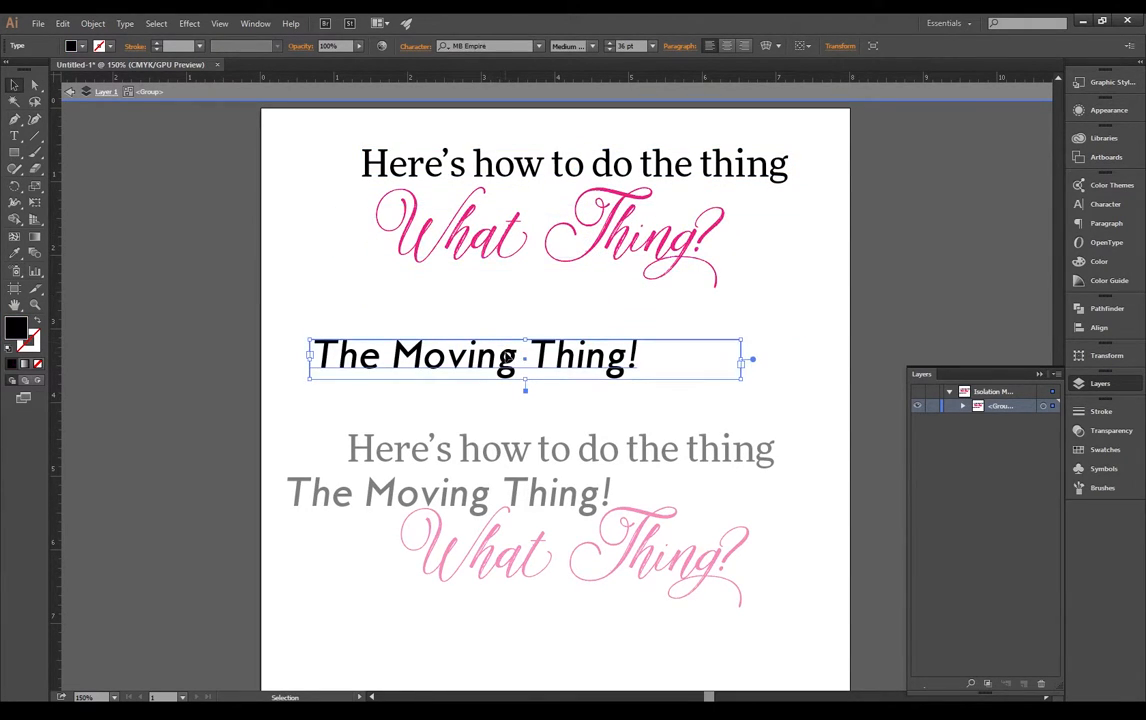
{"action": "left_click_drag", "start_coordinate": [507, 354], "coordinate": [497, 287]}
Set the isolated "What Thing?" text to 36 pt and change its font style to the Fine version
{"action": "double_click", "coordinate": [498, 289]}
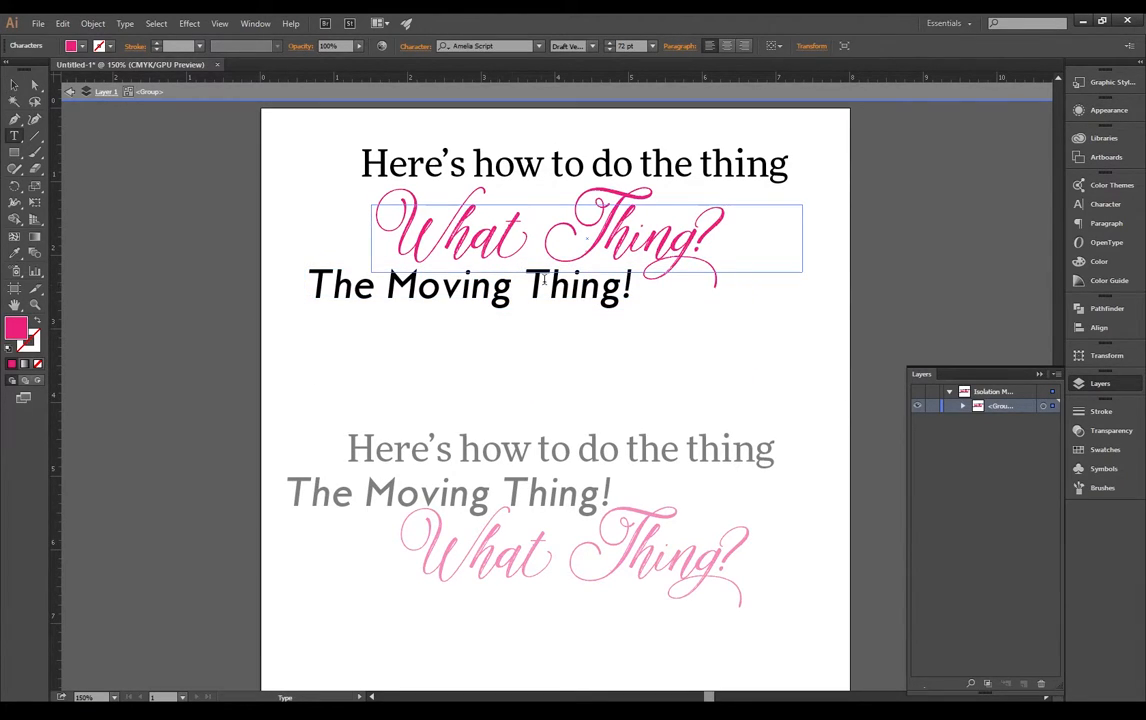
{"action": "left_click_drag", "start_coordinate": [731, 230], "coordinate": [362, 202]}
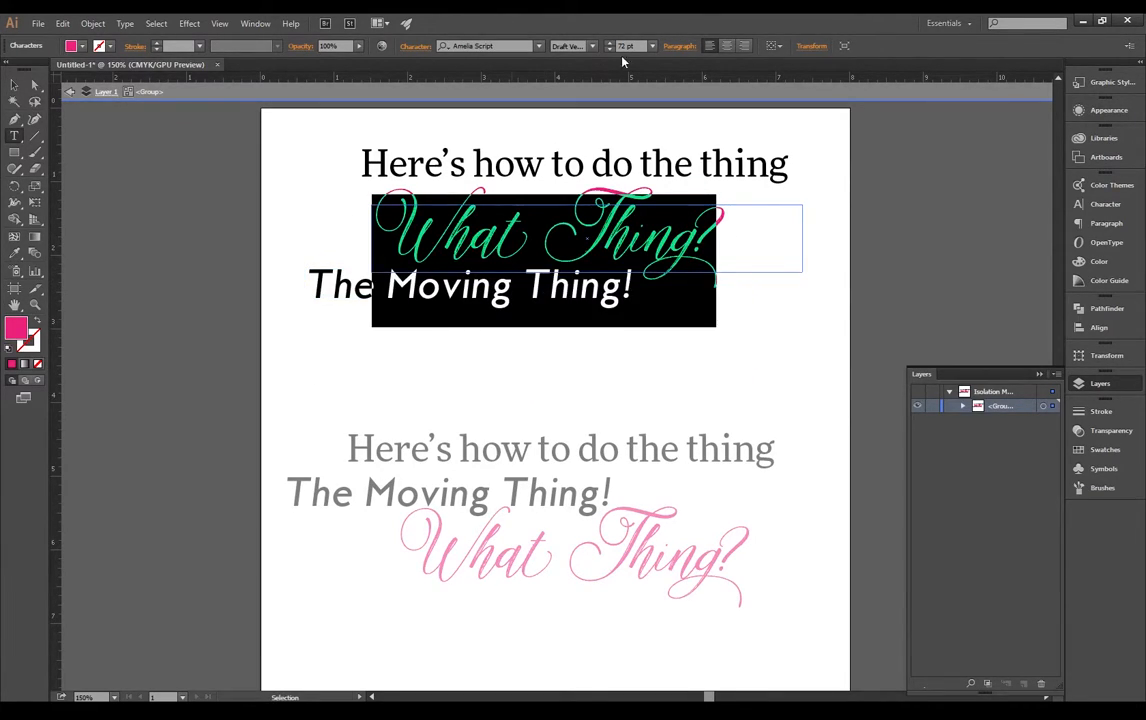
{"action": "left_click", "coordinate": [651, 45]}
{"action": "left_click", "coordinate": [600, 226]}
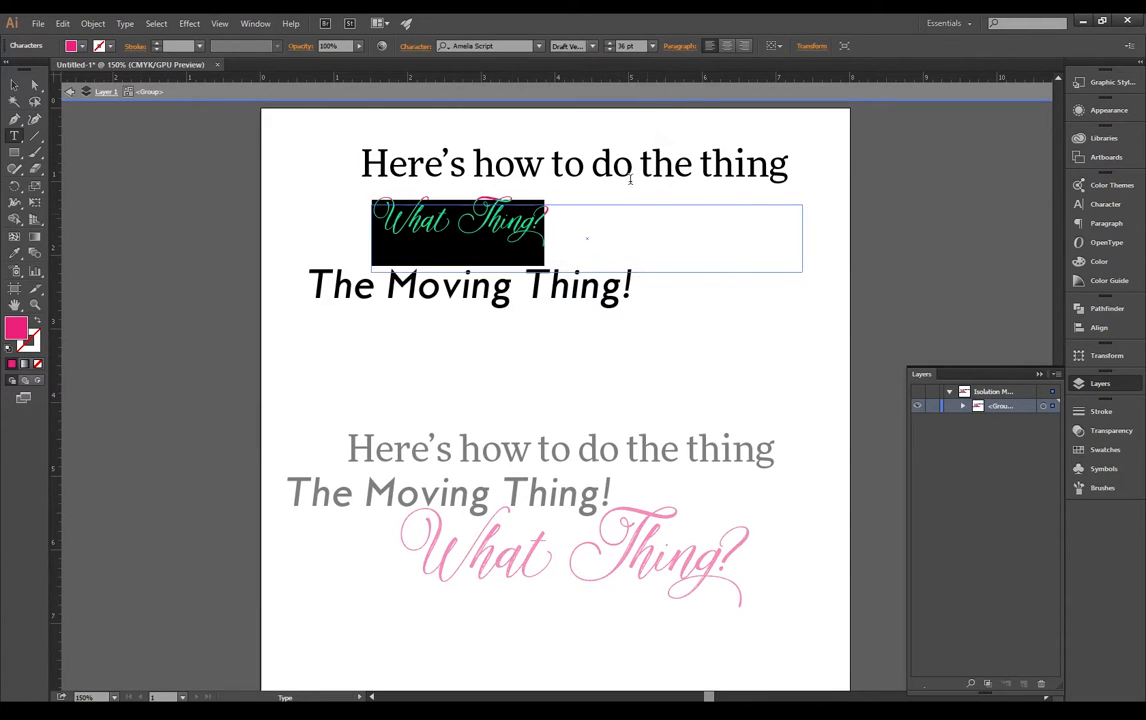
{"action": "left_click", "coordinate": [592, 46]}
{"action": "left_click", "coordinate": [586, 77]}
Recolor the whole isolated "What Thing?" line with the tan swatch and finish editing the text
{"action": "left_click_drag", "start_coordinate": [565, 222], "coordinate": [312, 232]}
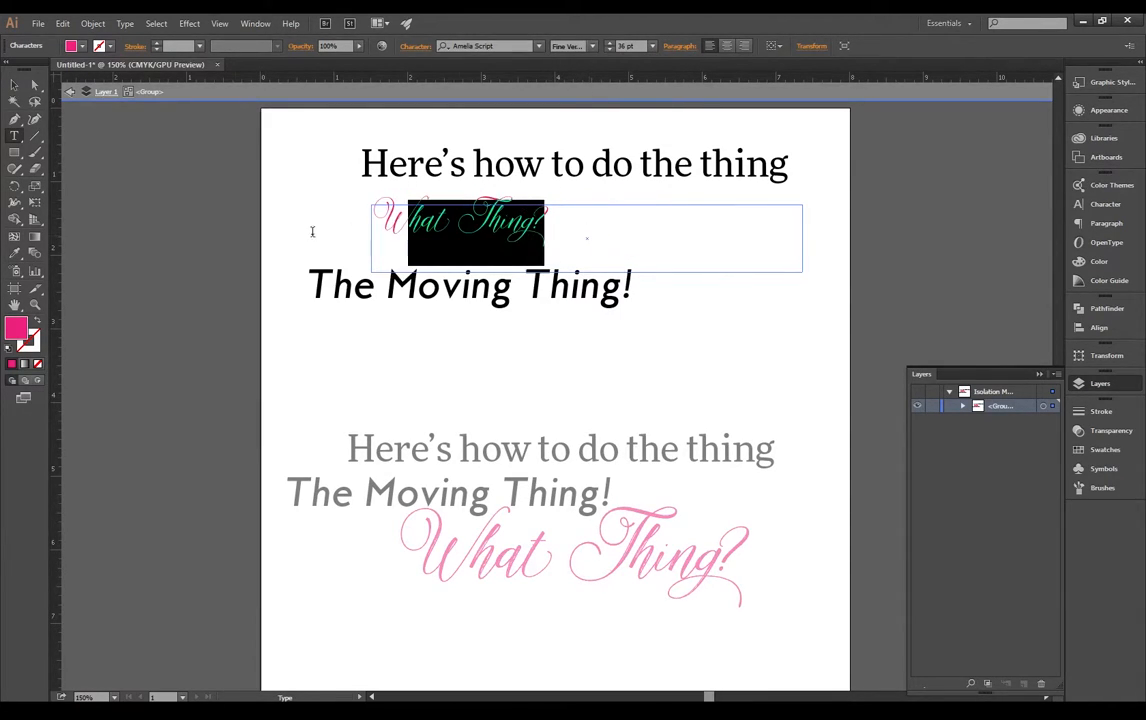
{"action": "left_click", "coordinate": [72, 48]}
{"action": "left_click", "coordinate": [86, 88]}
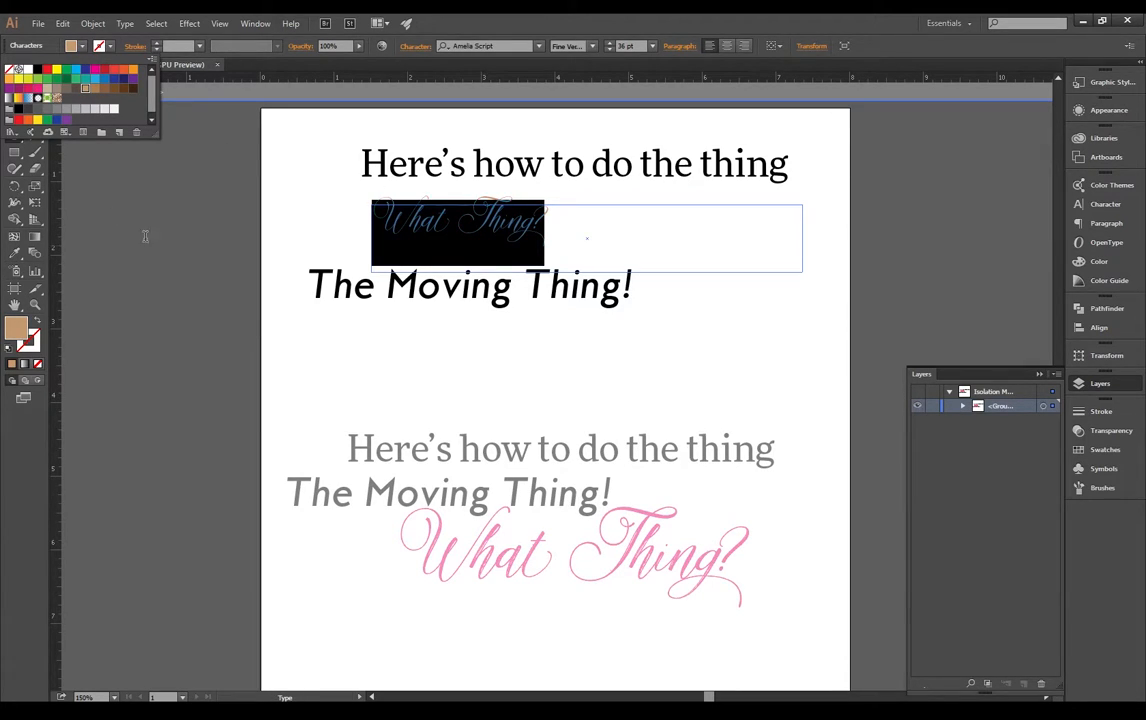
{"action": "key", "text": "Escape"}
{"action": "key", "text": "Escape"}
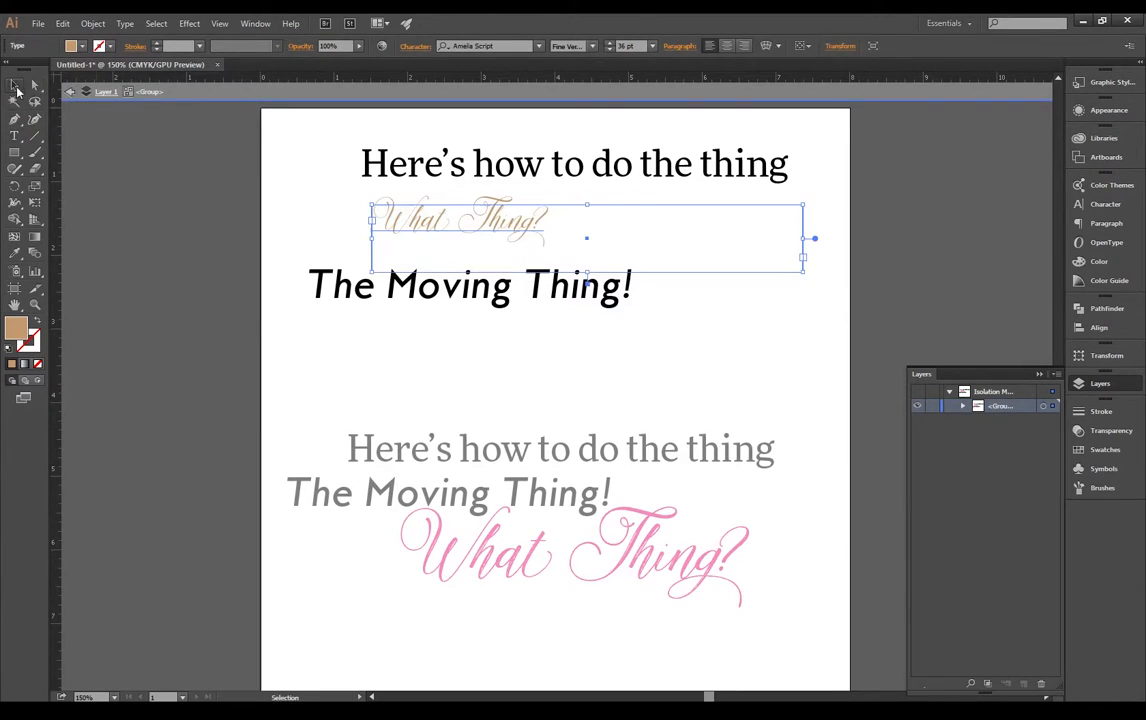
Move the tan "What Thing?" line up against the first line, place "The Moving Thing!" closely beneath it, and deselect
{"action": "left_click_drag", "start_coordinate": [507, 226], "coordinate": [505, 205]}
{"action": "left_click", "coordinate": [502, 289]}
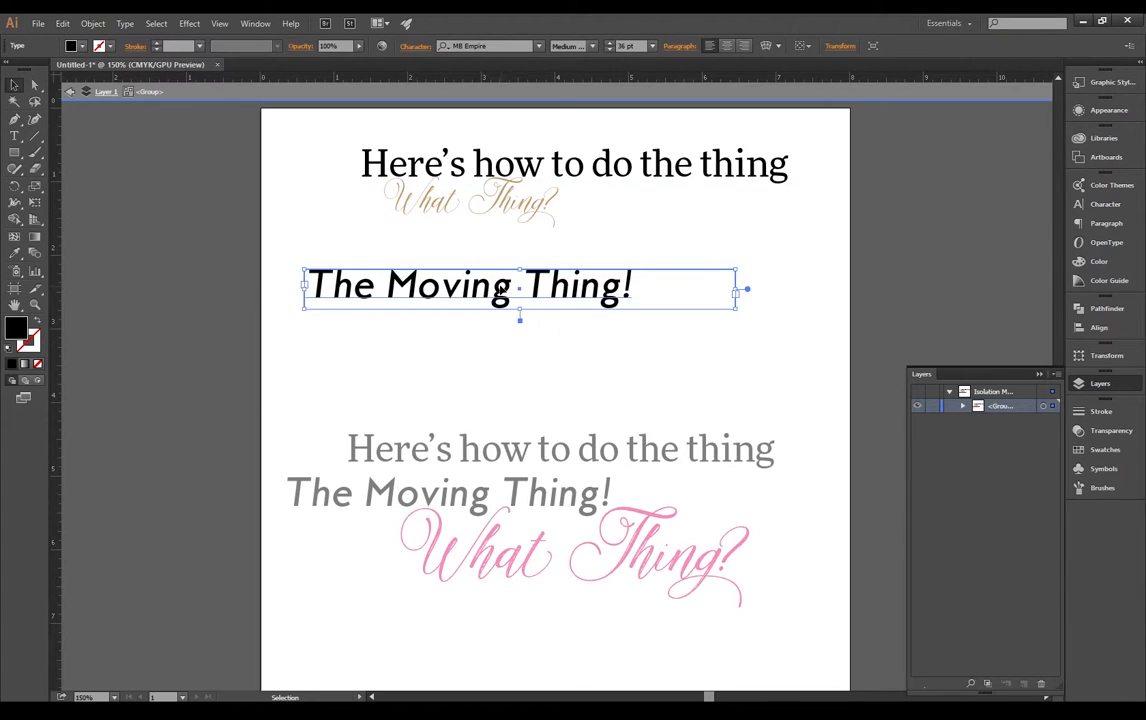
{"action": "left_click_drag", "start_coordinate": [502, 289], "coordinate": [569, 239]}
{"action": "left_click", "coordinate": [511, 296]}
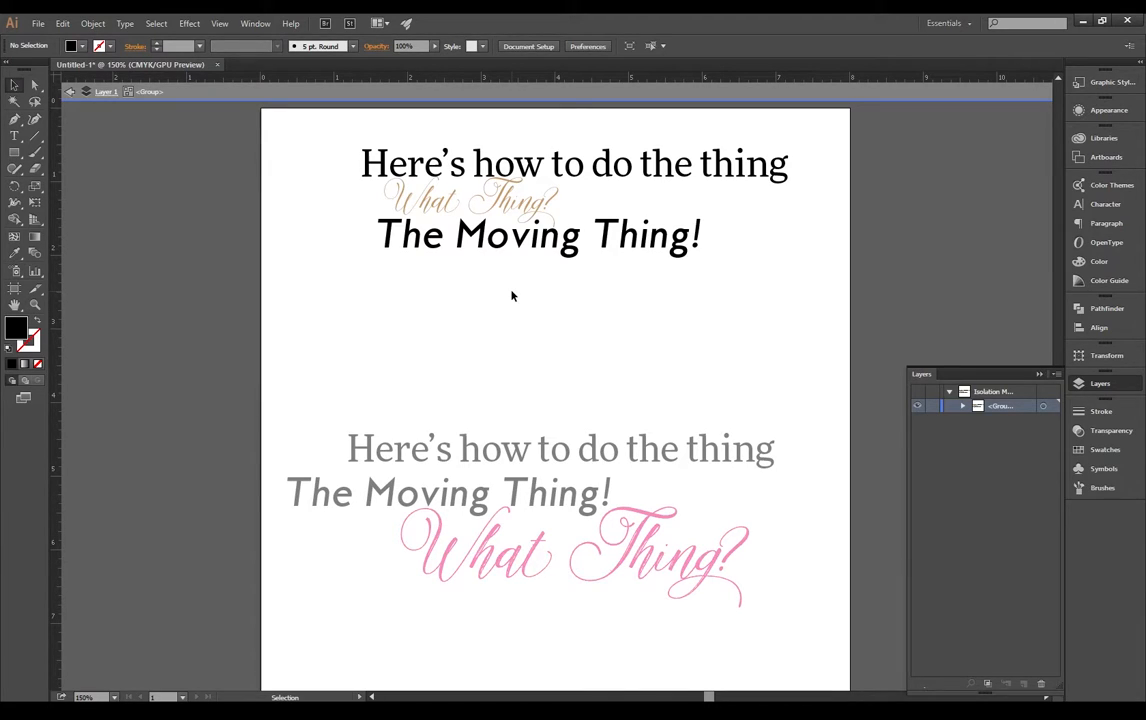
Draw a tan rectangle about 2.84 by 1.58 in over the start of the isolated text and place it behind all three lines
{"action": "left_click", "coordinate": [524, 205]}
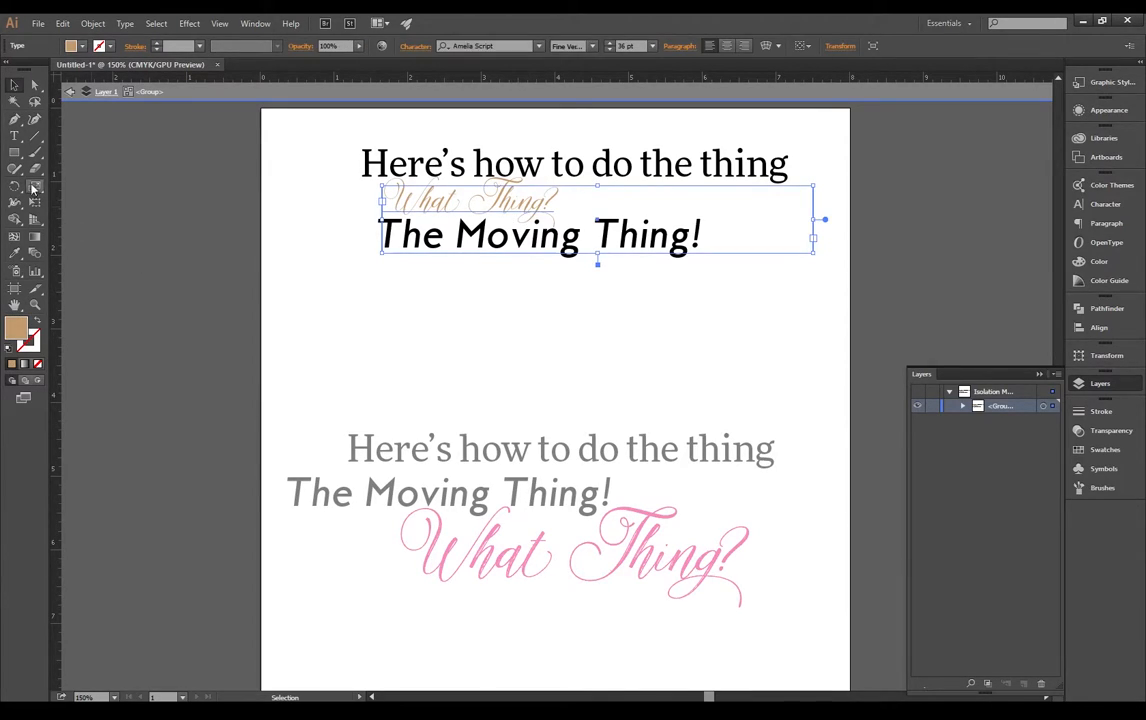
{"action": "left_click", "coordinate": [14, 152]}
{"action": "left_click_drag", "start_coordinate": [208, 150], "coordinate": [418, 265]}
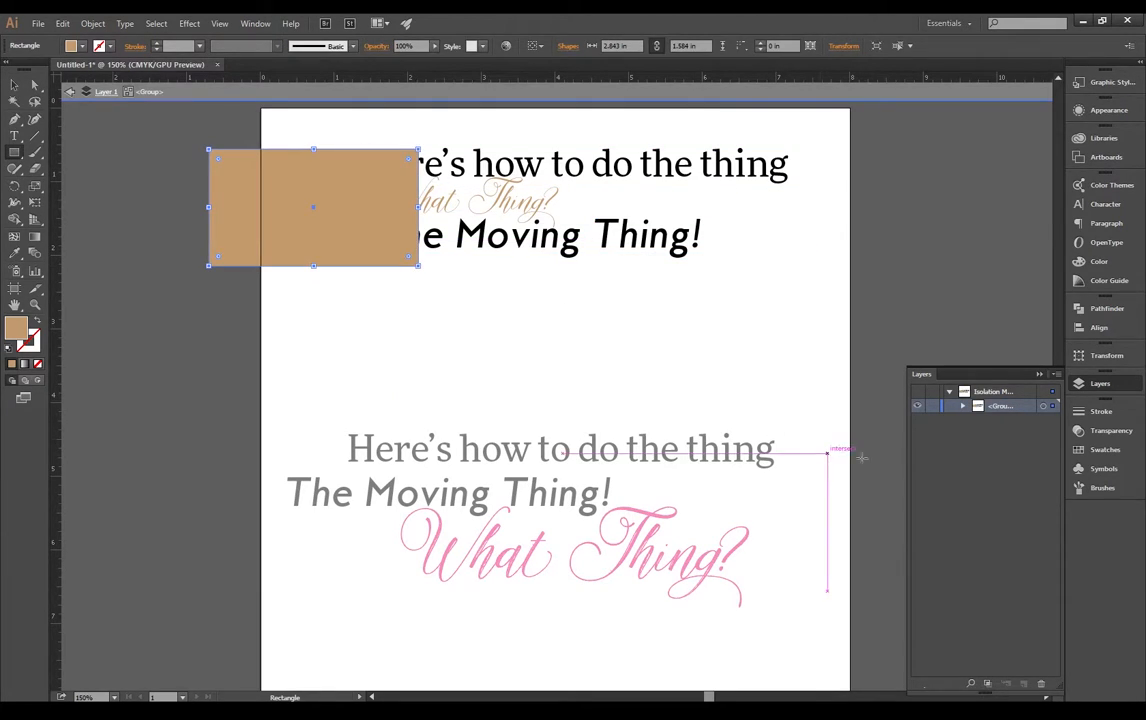
{"action": "left_click", "coordinate": [963, 406]}
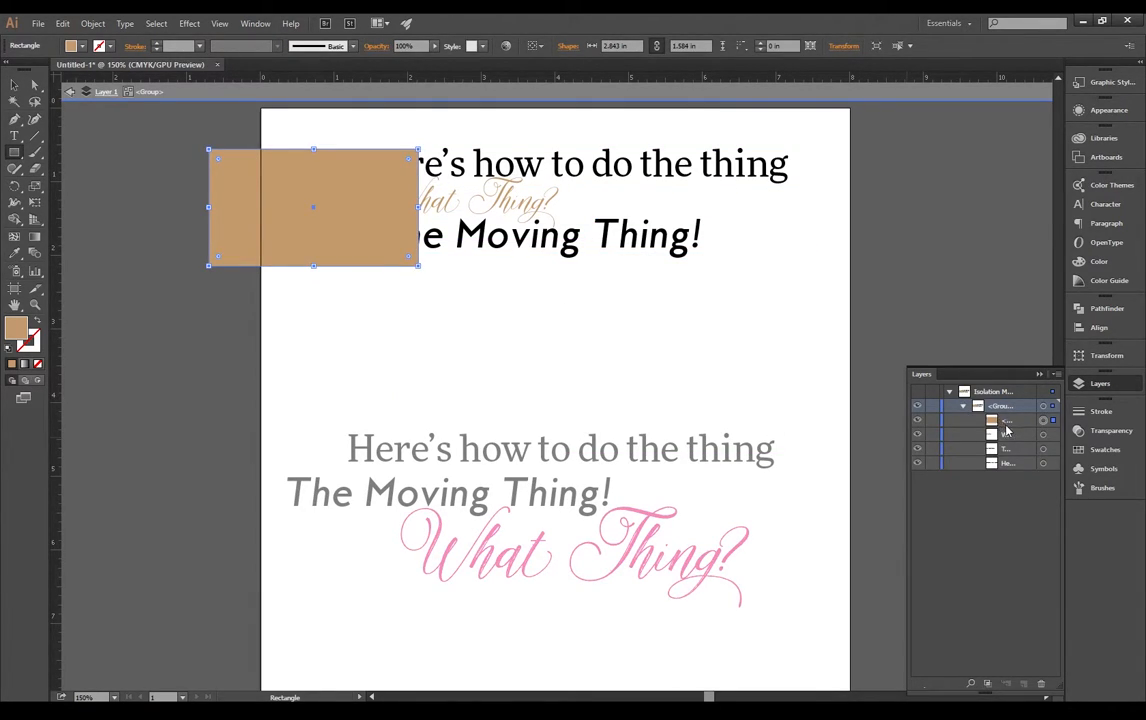
{"action": "left_click_drag", "start_coordinate": [1006, 422], "coordinate": [1008, 468]}
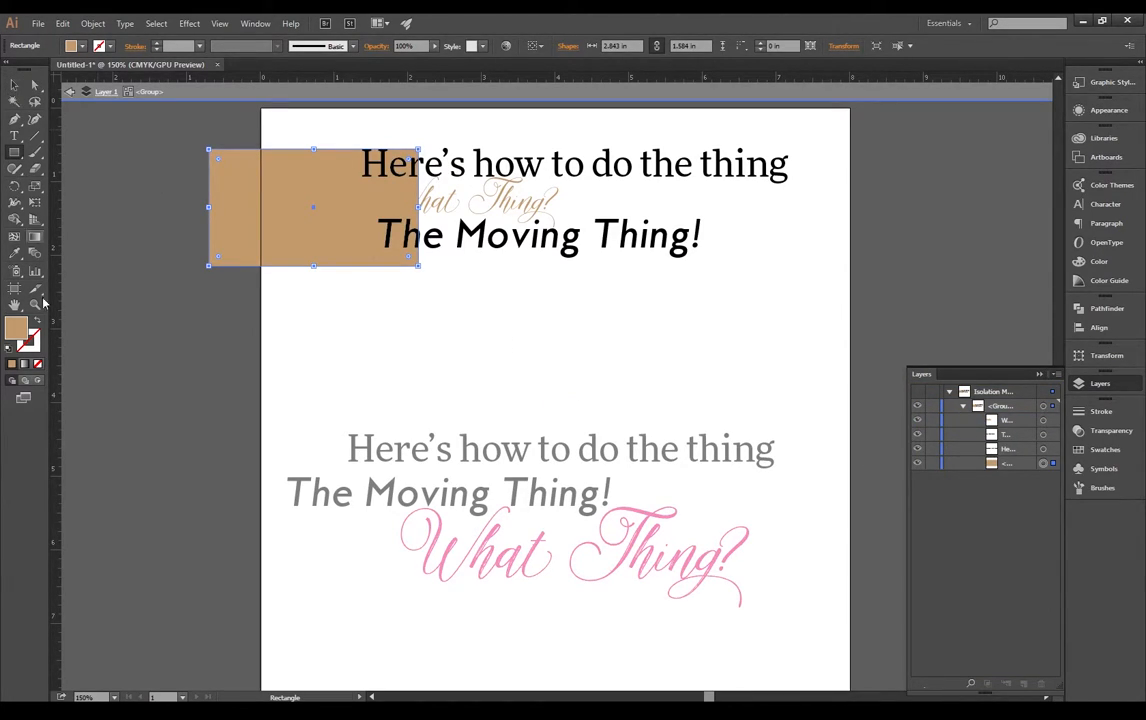
Change the rectangle's fill to a dark brown and deselect it
{"action": "double_click", "coordinate": [16, 327]}
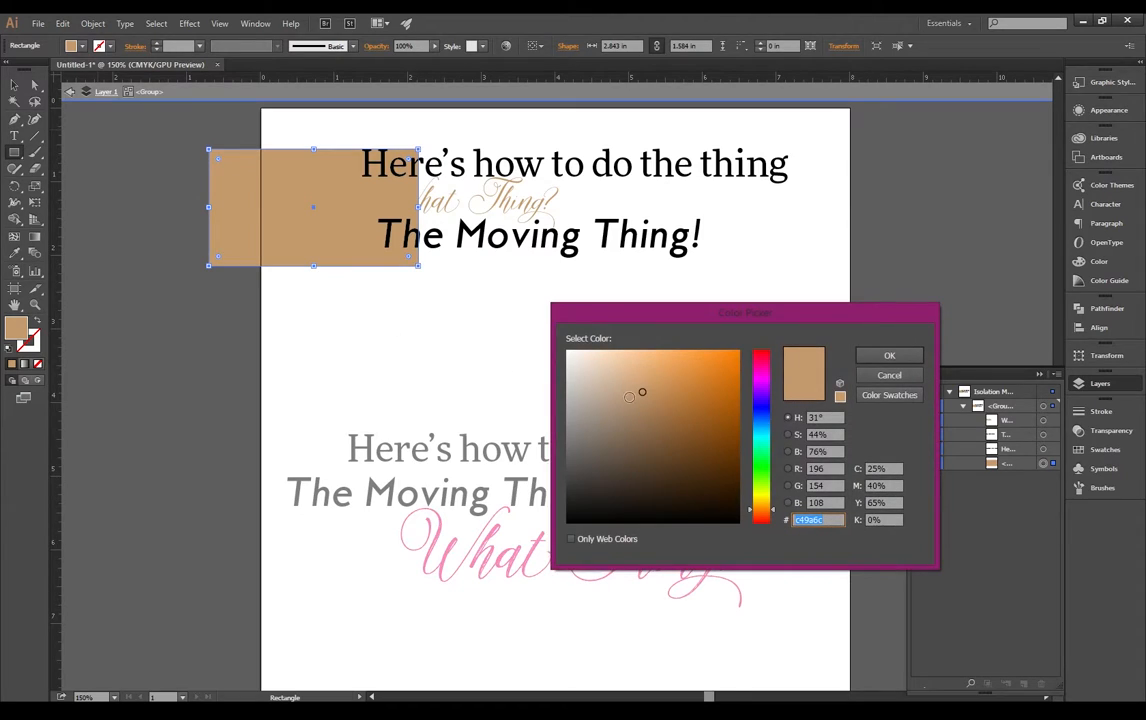
{"action": "left_click", "coordinate": [683, 453]}
{"action": "left_click", "coordinate": [915, 359]}
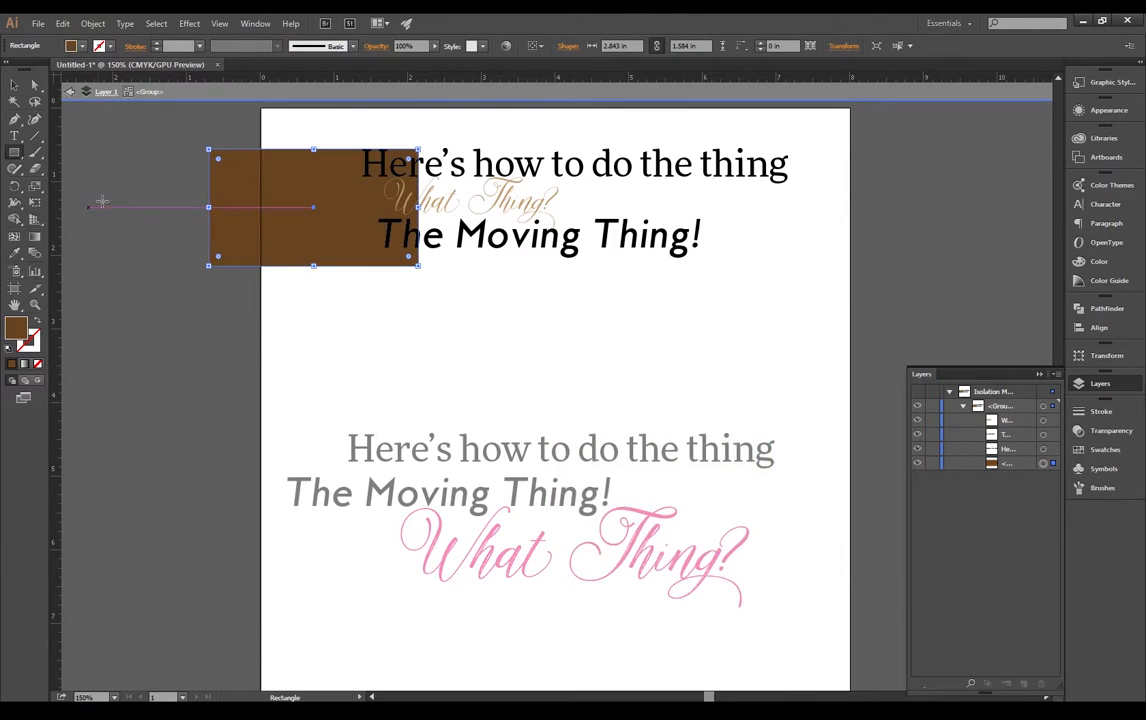
{"action": "left_click", "coordinate": [14, 85]}
{"action": "left_click", "coordinate": [199, 228]}
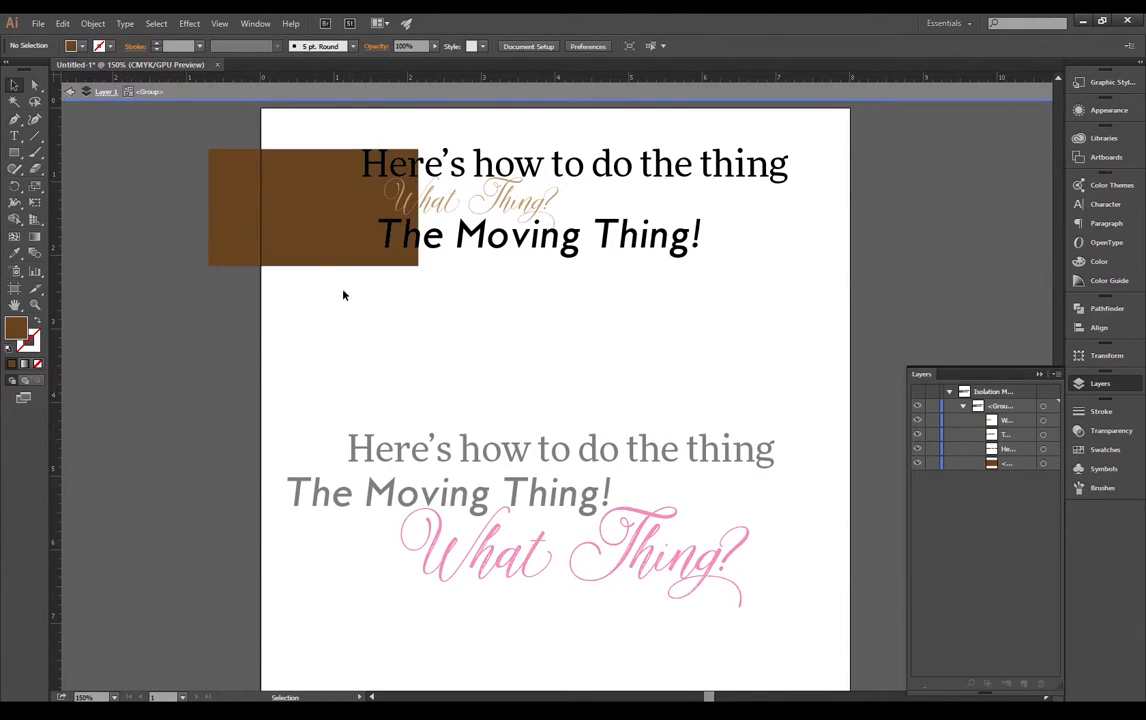
Nudge the brown rectangle slightly upward within the isolated group and deselect it
{"action": "left_click", "coordinate": [320, 225]}
{"action": "mouse_move", "coordinate": [322, 228]}
{"action": "left_mouse_down"}
{"action": "mouse_move", "coordinate": [320, 210]}
{"action": "mouse_move", "coordinate": [324, 219]}
{"action": "left_mouse_up"}
{"action": "left_click", "coordinate": [347, 261]}
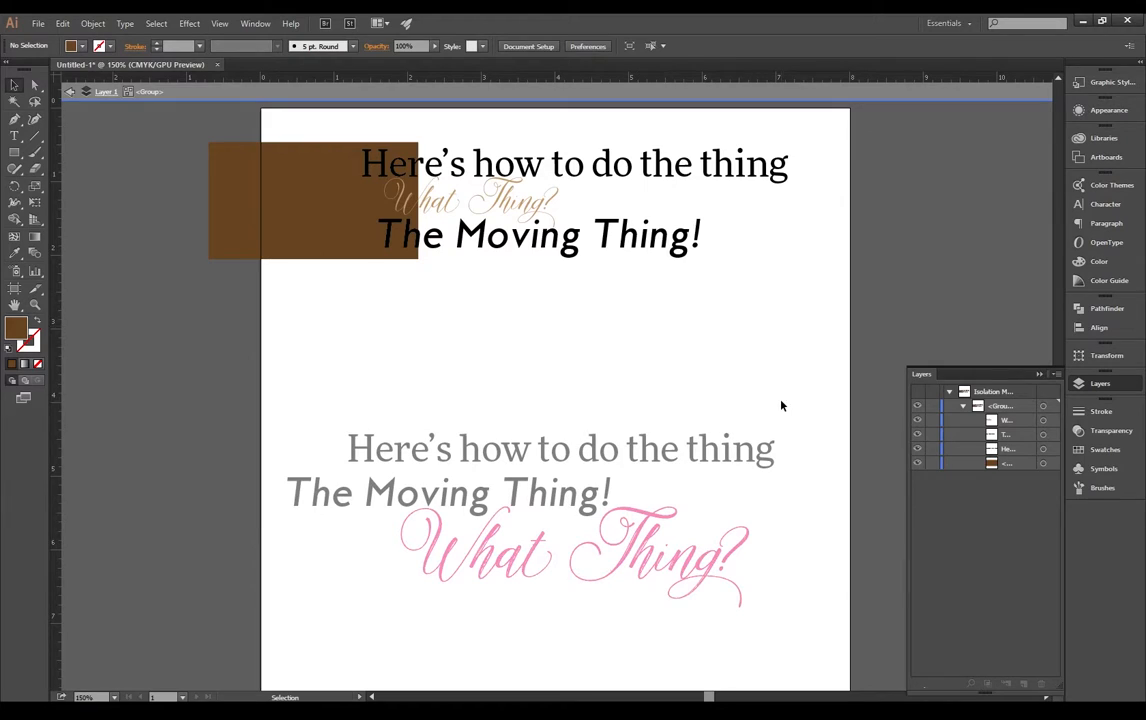
Float the Layers panel beside the upper part of the artboard and widen it to fit longer item names
{"action": "left_click_drag", "start_coordinate": [970, 375], "coordinate": [916, 127]}
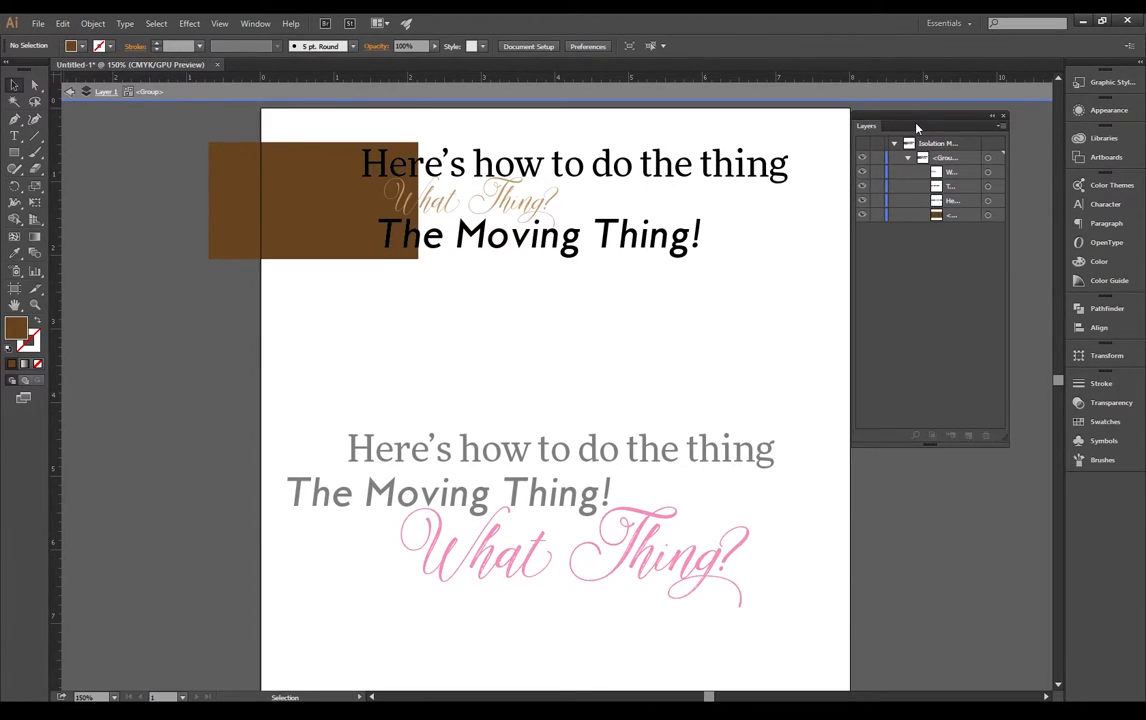
{"action": "left_click", "coordinate": [929, 146]}
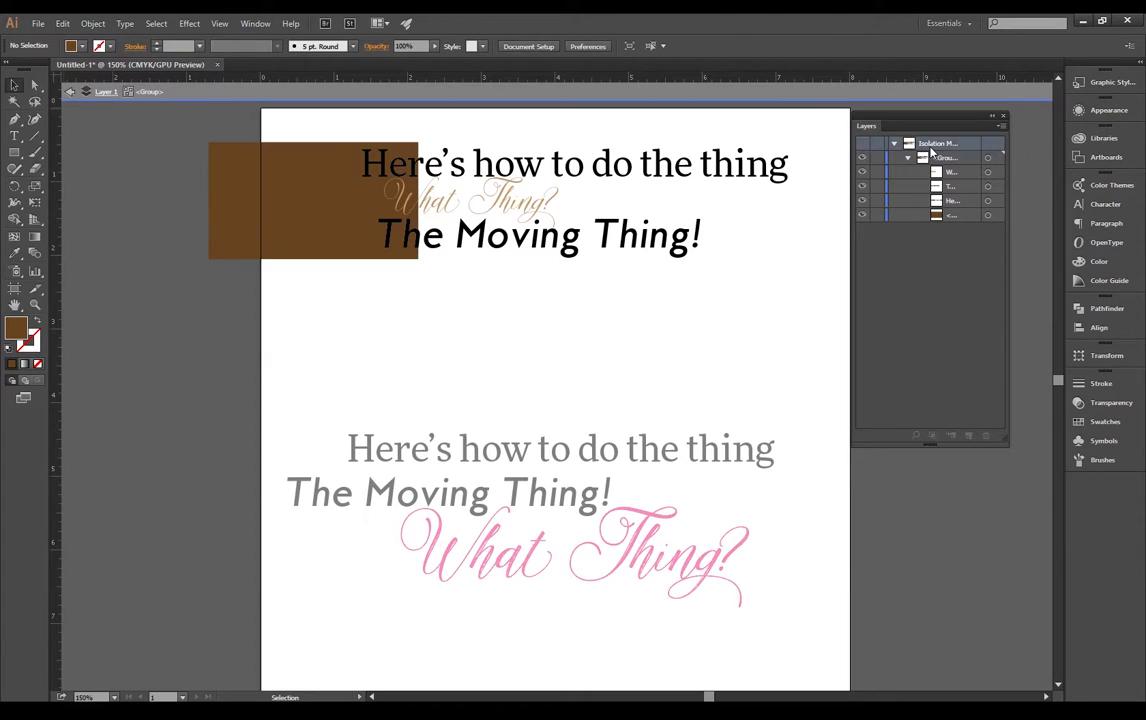
{"action": "left_click_drag", "start_coordinate": [1007, 153], "coordinate": [1040, 150]}
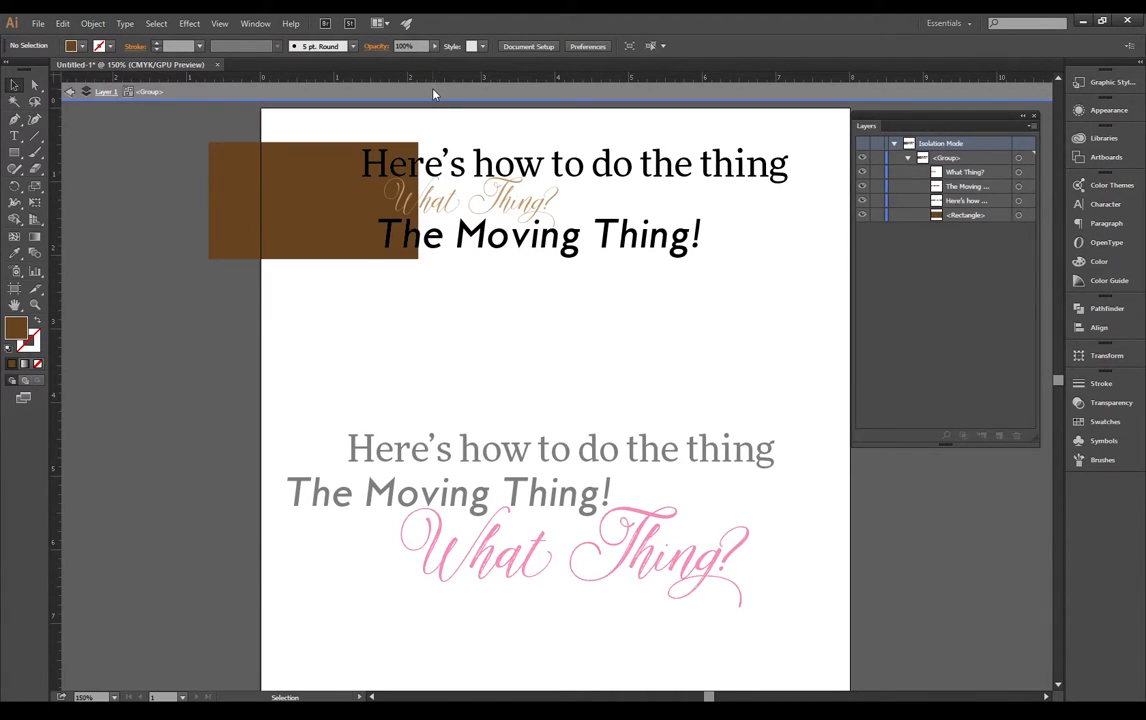
Select the tan "What Thing?" line on its own, deselect it, and step out of the group to the layer level
{"action": "left_click", "coordinate": [520, 240]}
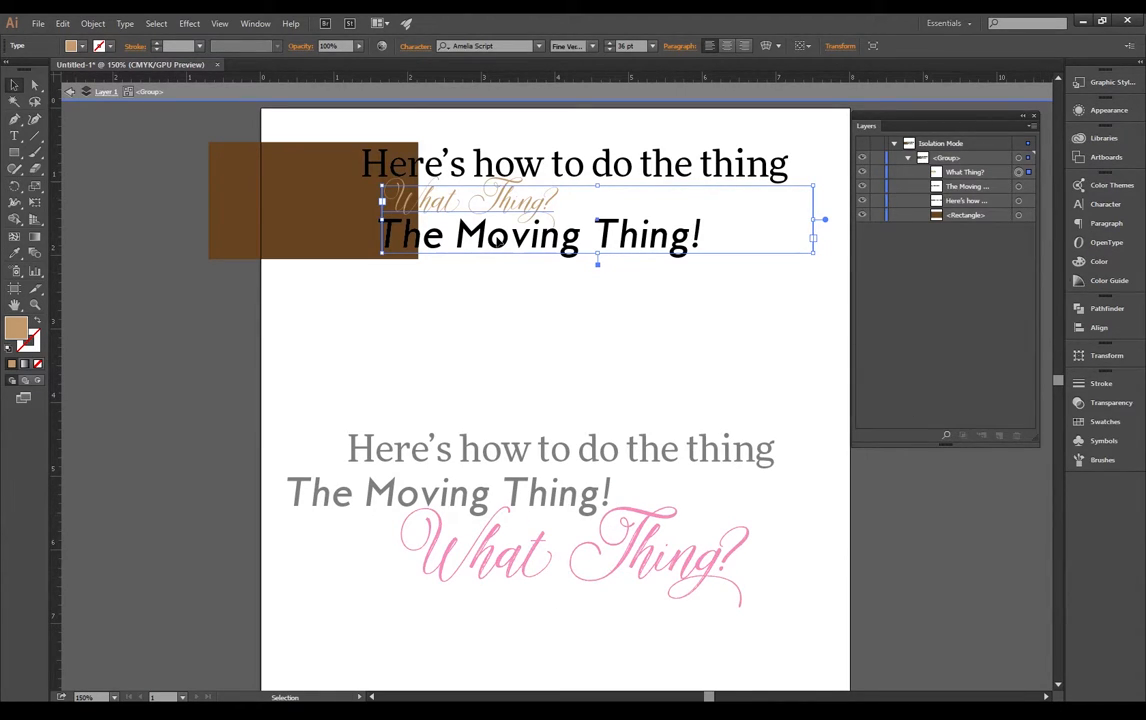
{"action": "left_click", "coordinate": [370, 146]}
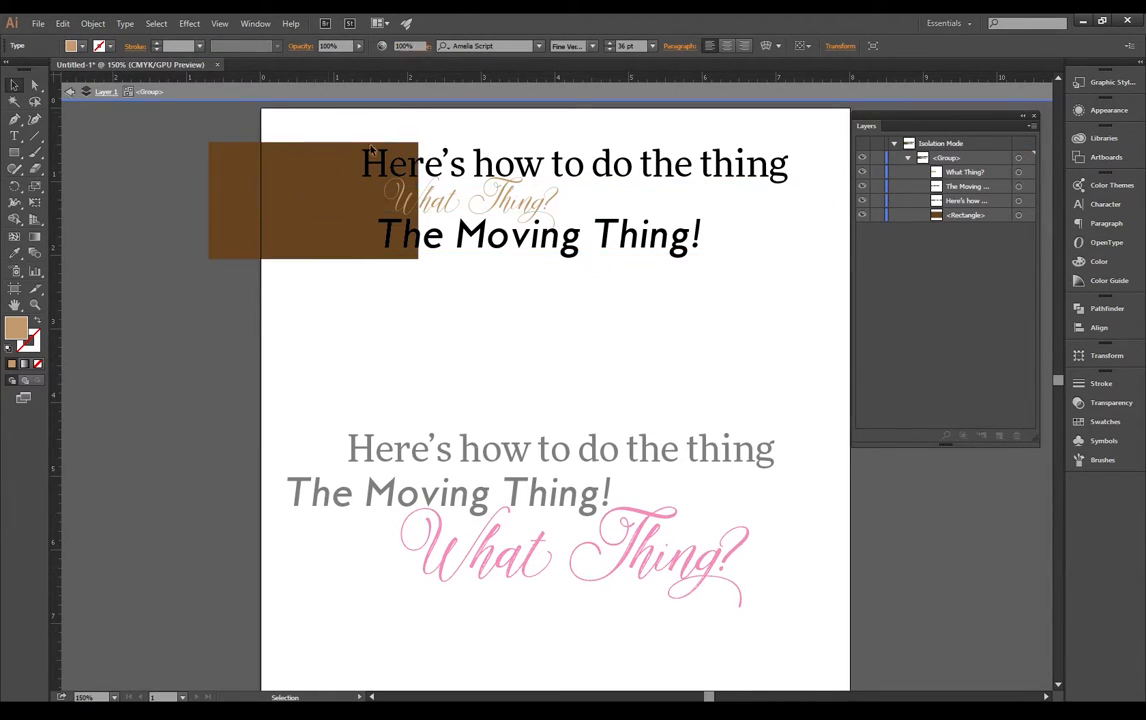
{"action": "left_click", "coordinate": [68, 92]}
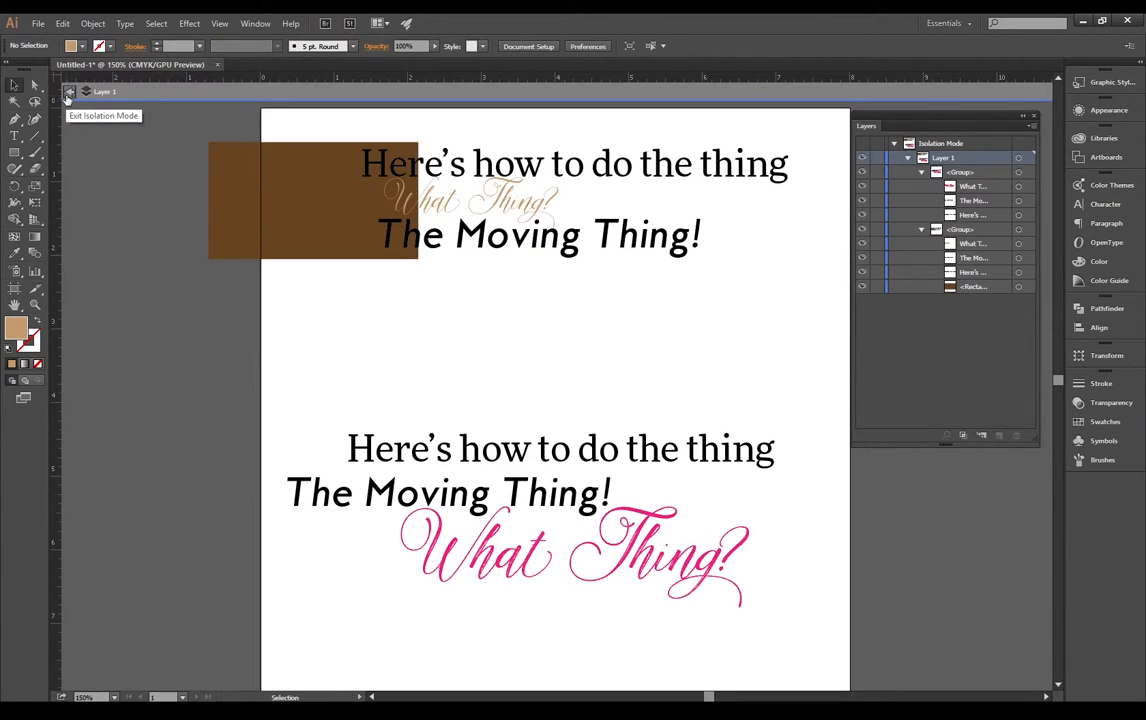
Select the upper and lower groups in turn at the layer level to check which objects belong to each
{"action": "left_click", "coordinate": [630, 591]}
{"action": "left_click", "coordinate": [290, 195]}
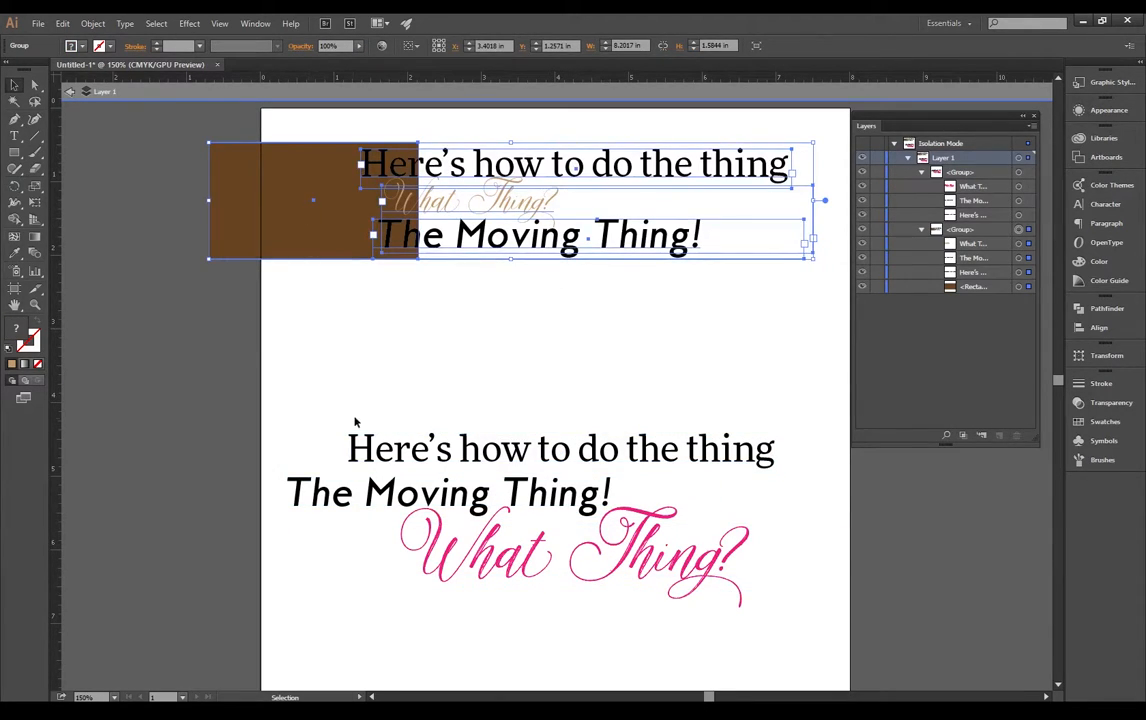
{"action": "left_click", "coordinate": [450, 445]}
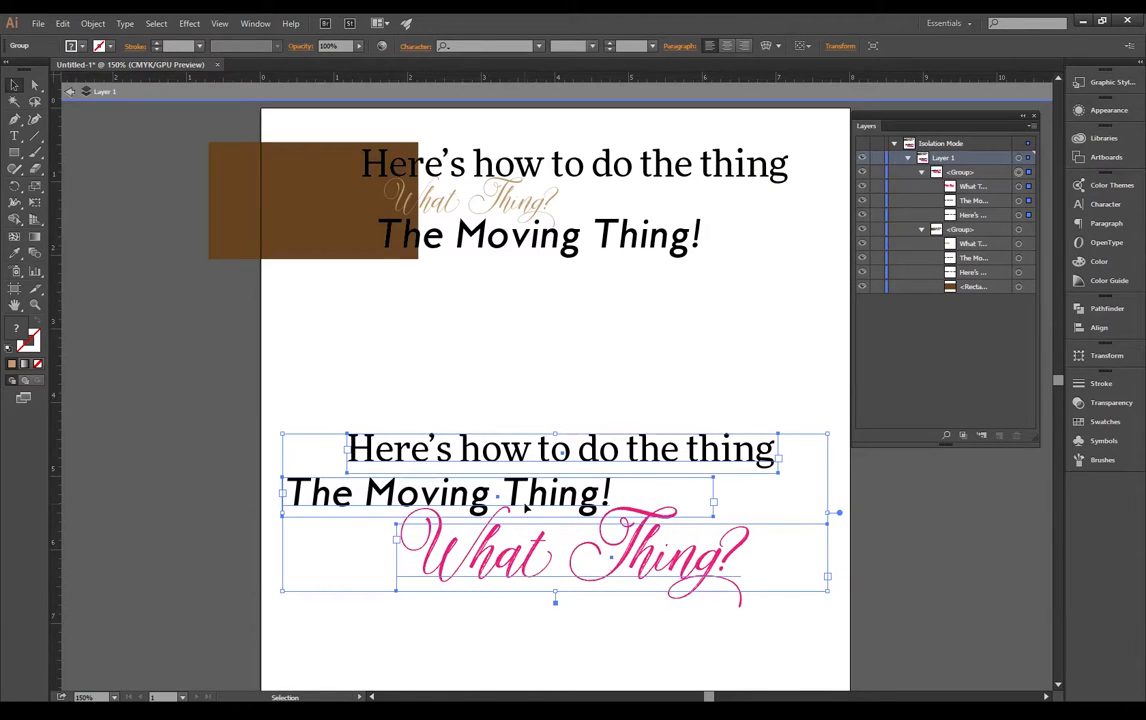
{"action": "left_click", "coordinate": [441, 319]}
{"action": "left_click", "coordinate": [256, 187]}
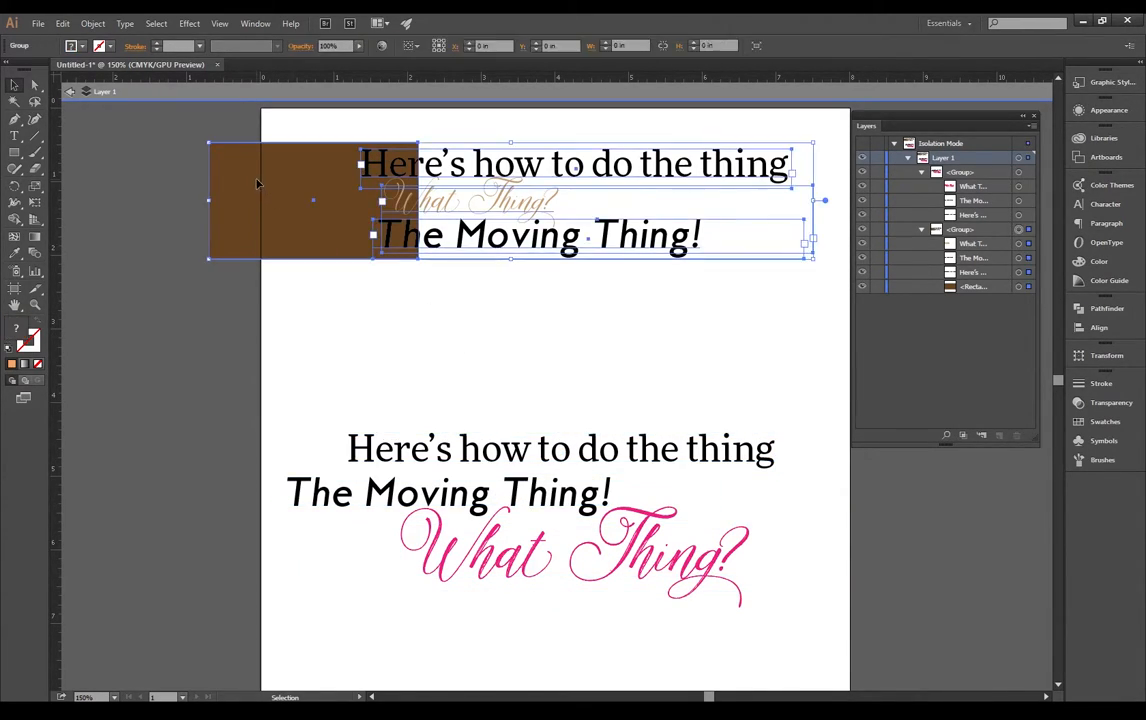
{"action": "left_click", "coordinate": [316, 294]}
{"action": "left_click", "coordinate": [319, 252]}
{"action": "left_click", "coordinate": [346, 335]}
Exit isolation mode completely and leave the upper group with the rectangle deselected
{"action": "left_click", "coordinate": [322, 250]}
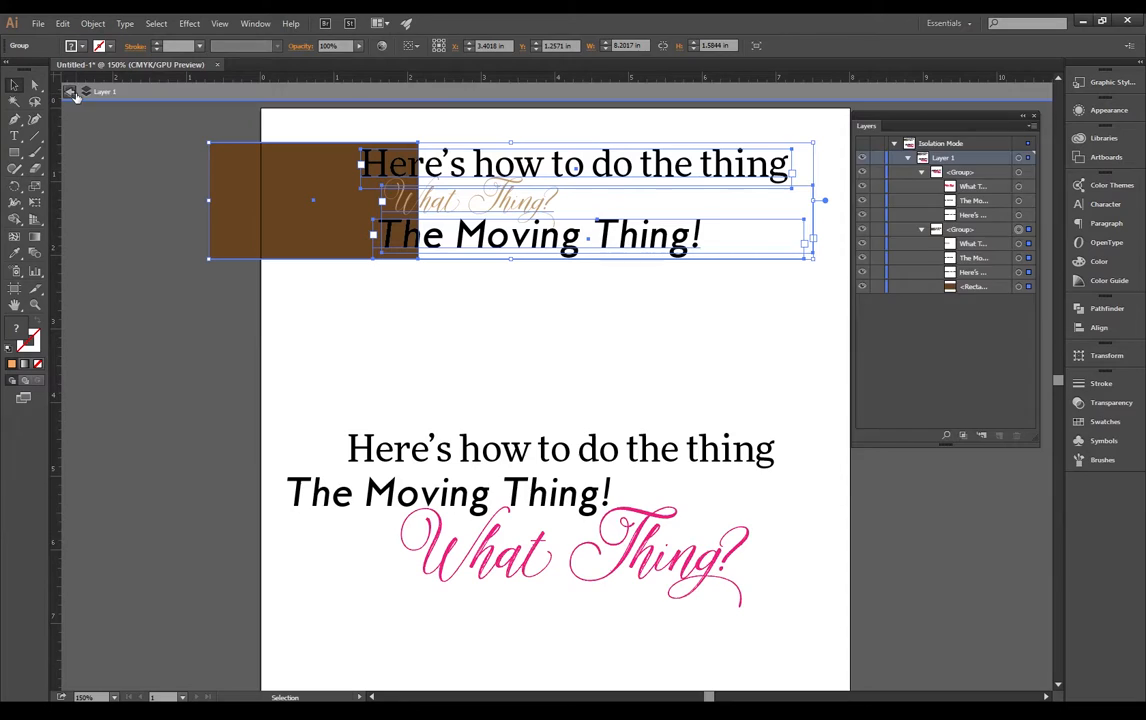
{"action": "double_click", "coordinate": [152, 220]}
{"action": "left_click", "coordinate": [152, 220]}
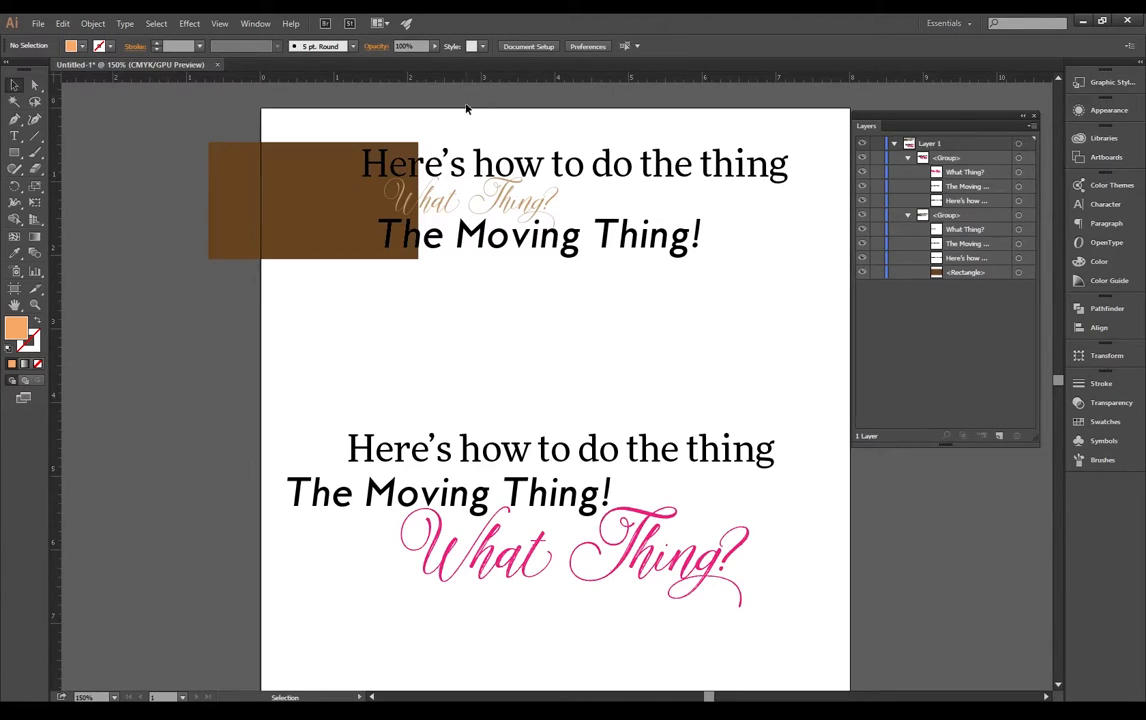
Move the whole upper group slightly down and toward the right on the artboard, and deselect it
{"action": "left_click", "coordinate": [494, 205]}
{"action": "left_click_drag", "start_coordinate": [495, 205], "coordinate": [532, 228]}
{"action": "left_click", "coordinate": [531, 316]}
Try to narrow the whole upper group from its left side, and undo the resize
{"action": "left_click", "coordinate": [256, 224]}
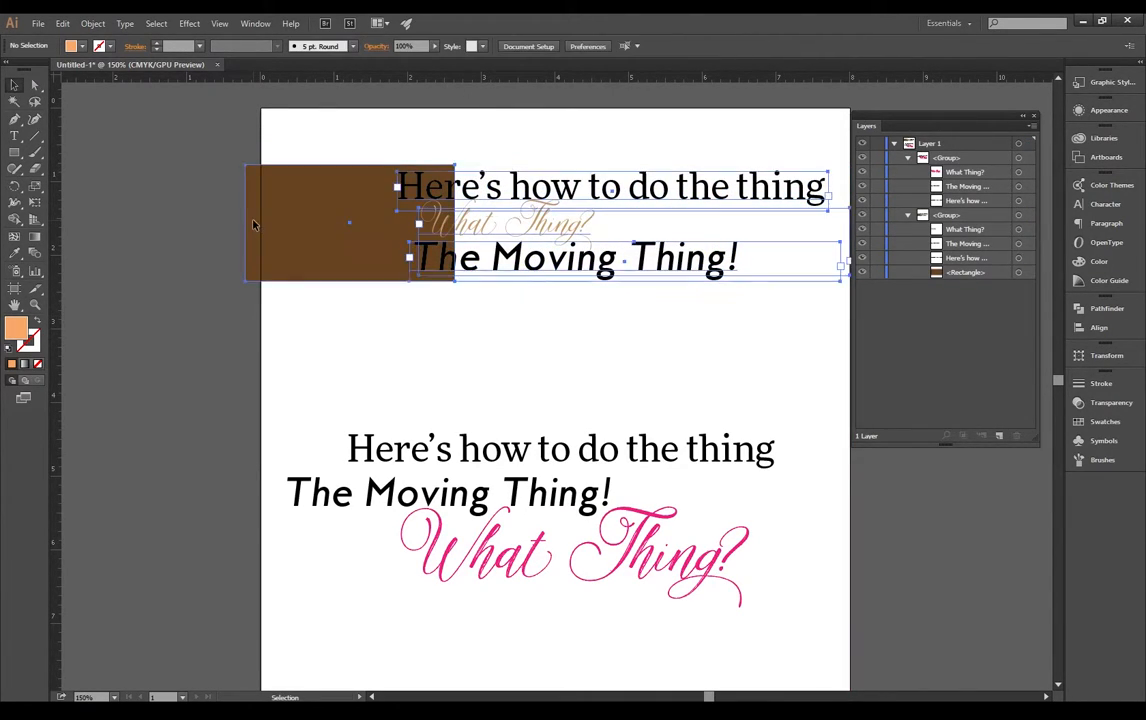
{"action": "left_click_drag", "start_coordinate": [244, 223], "coordinate": [380, 224]}
{"action": "left_click", "coordinate": [566, 334]}
{"action": "left_click", "coordinate": [435, 212]}
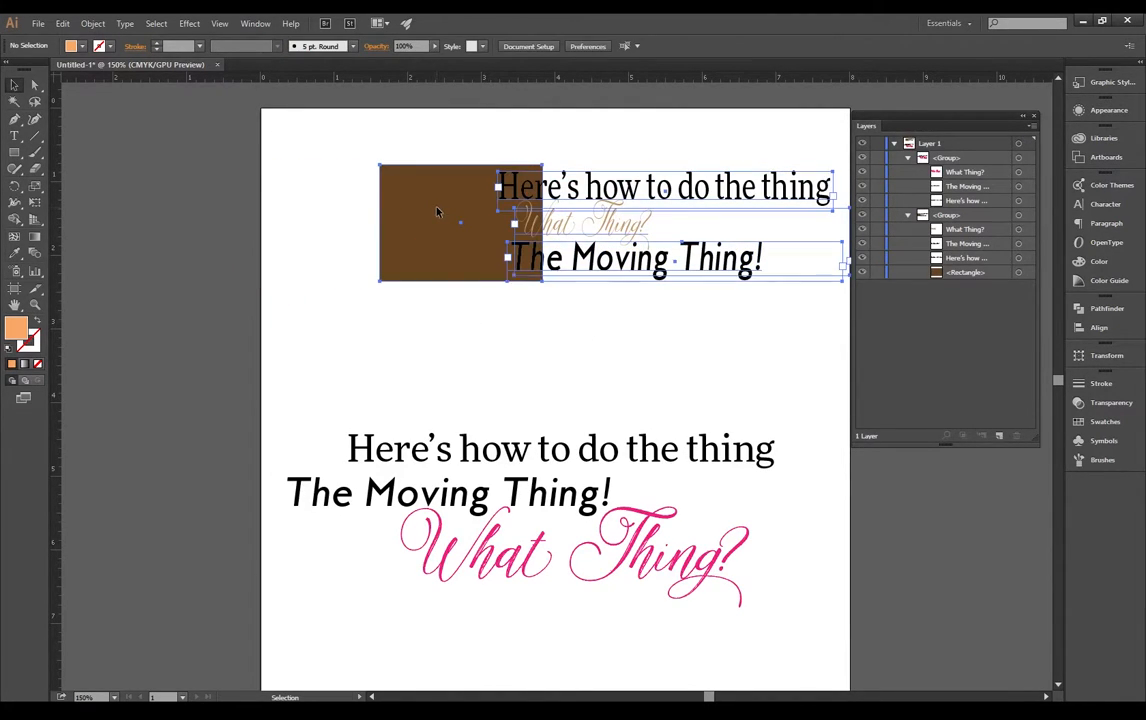
{"action": "key", "text": "ctrl+z"}
Reposition the upper group below the artboard's top edge and shift the Layers panel slightly aside, leaving nothing selected
{"action": "left_click_drag", "start_coordinate": [437, 210], "coordinate": [458, 232]}
{"action": "left_click_drag", "start_coordinate": [921, 120], "coordinate": [931, 108]}
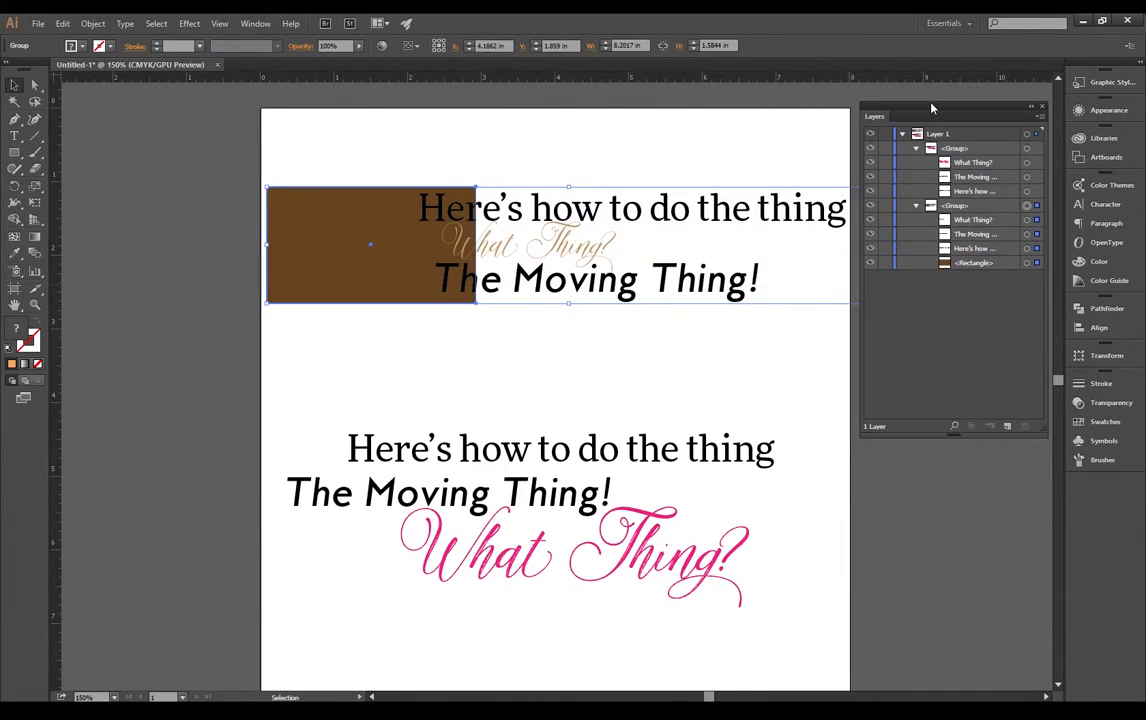
{"action": "left_click_drag", "start_coordinate": [685, 275], "coordinate": [667, 270]}
{"action": "left_click", "coordinate": [595, 374]}
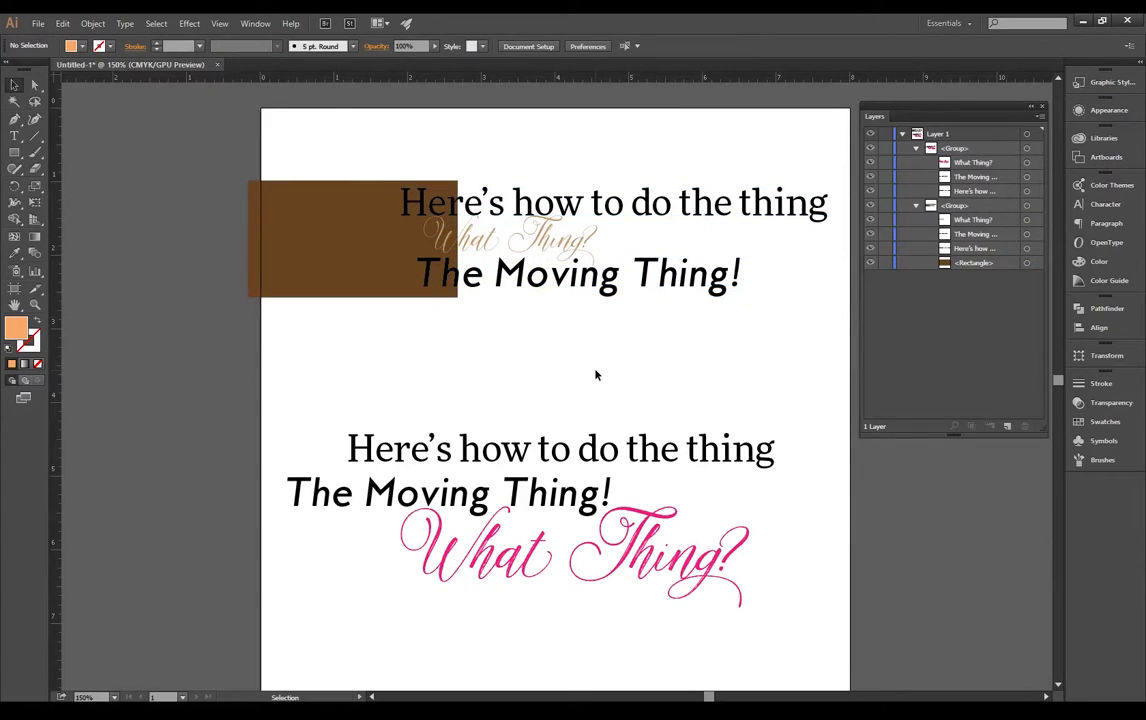
Enter isolation mode for the upper group, exit it completely, and select the group as a whole
{"action": "double_click", "coordinate": [540, 285]}
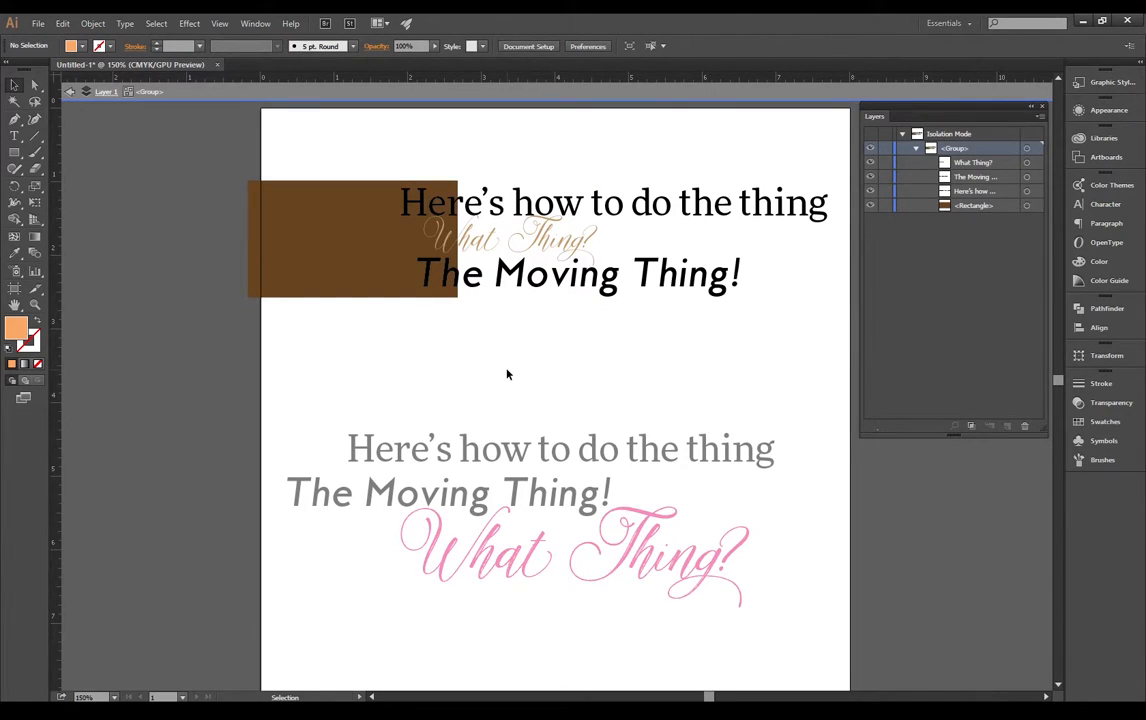
{"action": "left_click", "coordinate": [68, 91]}
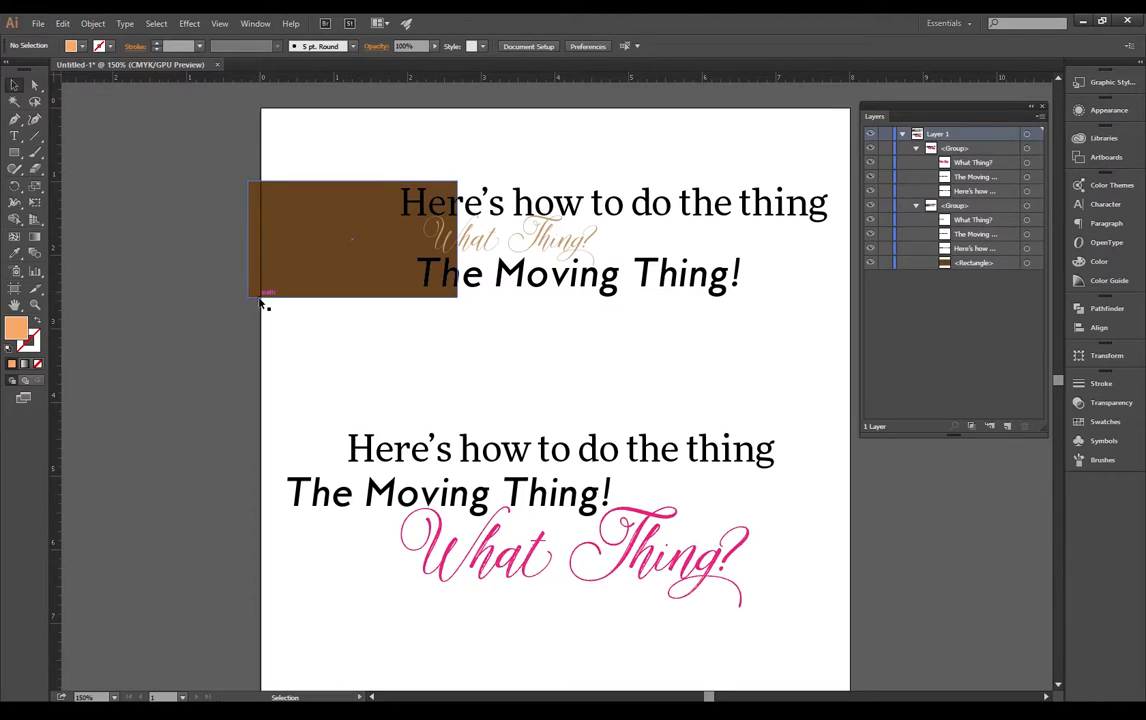
{"action": "left_click", "coordinate": [265, 266]}
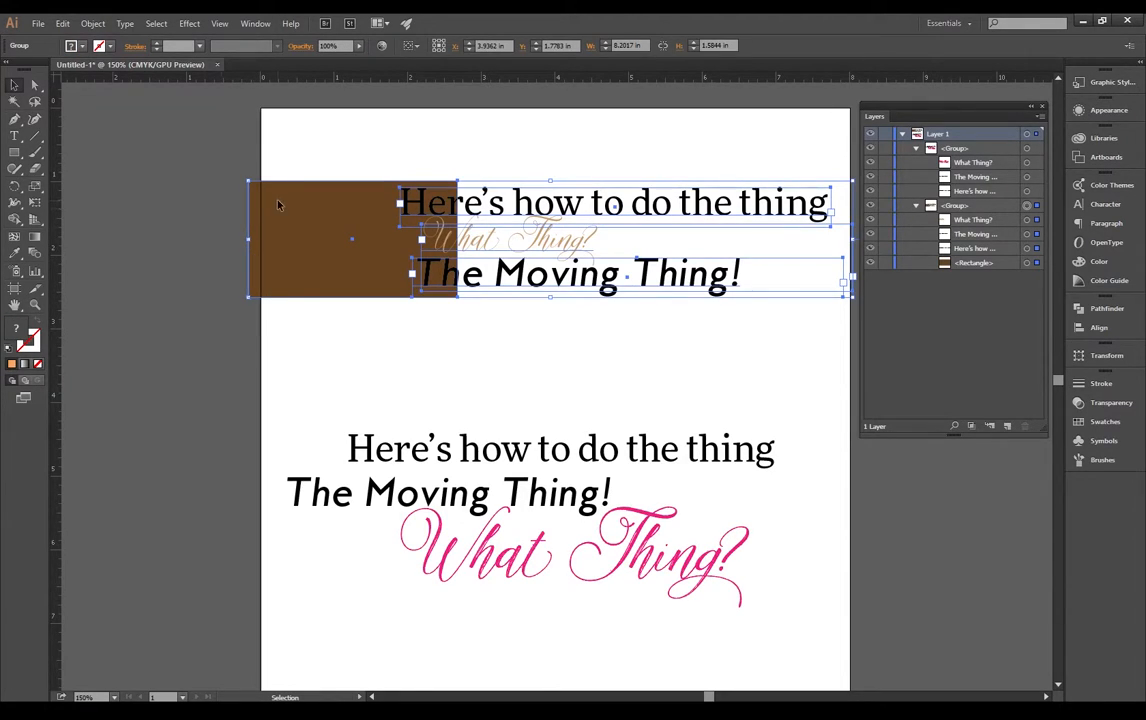
Isolate the upper group and narrow only the brown rectangle by moving its left edge inward
{"action": "double_click", "coordinate": [270, 205]}
{"action": "left_click", "coordinate": [256, 241]}
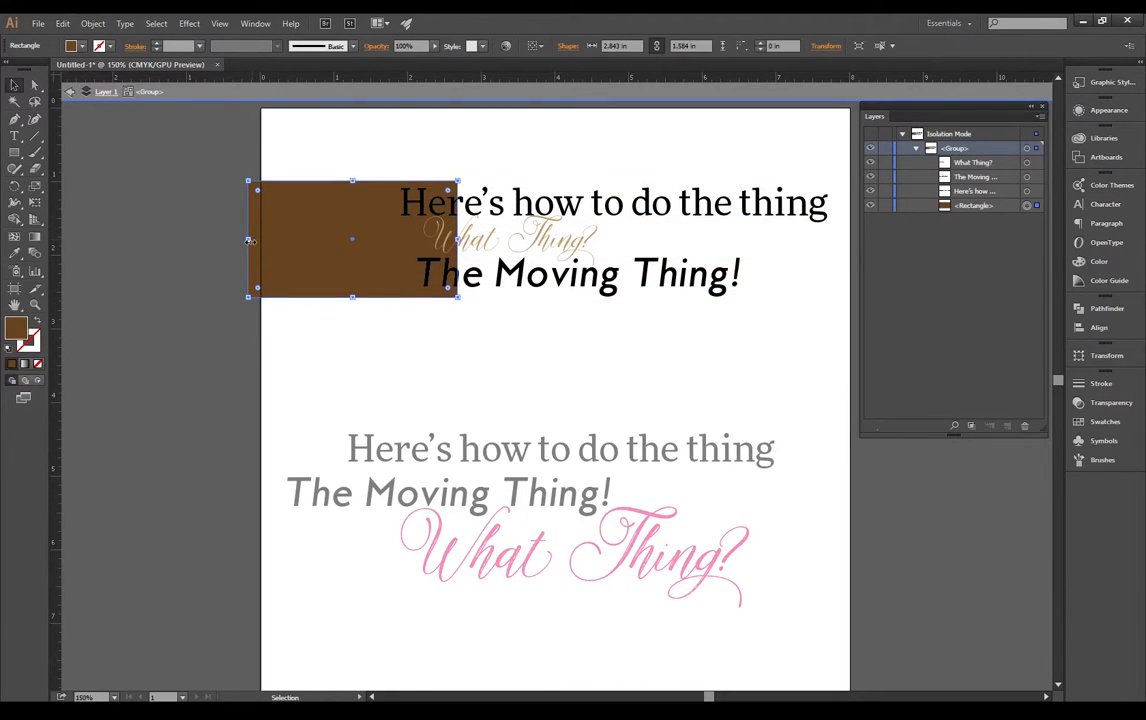
{"action": "left_click_drag", "start_coordinate": [249, 241], "coordinate": [325, 241]}
{"action": "left_click", "coordinate": [338, 152]}
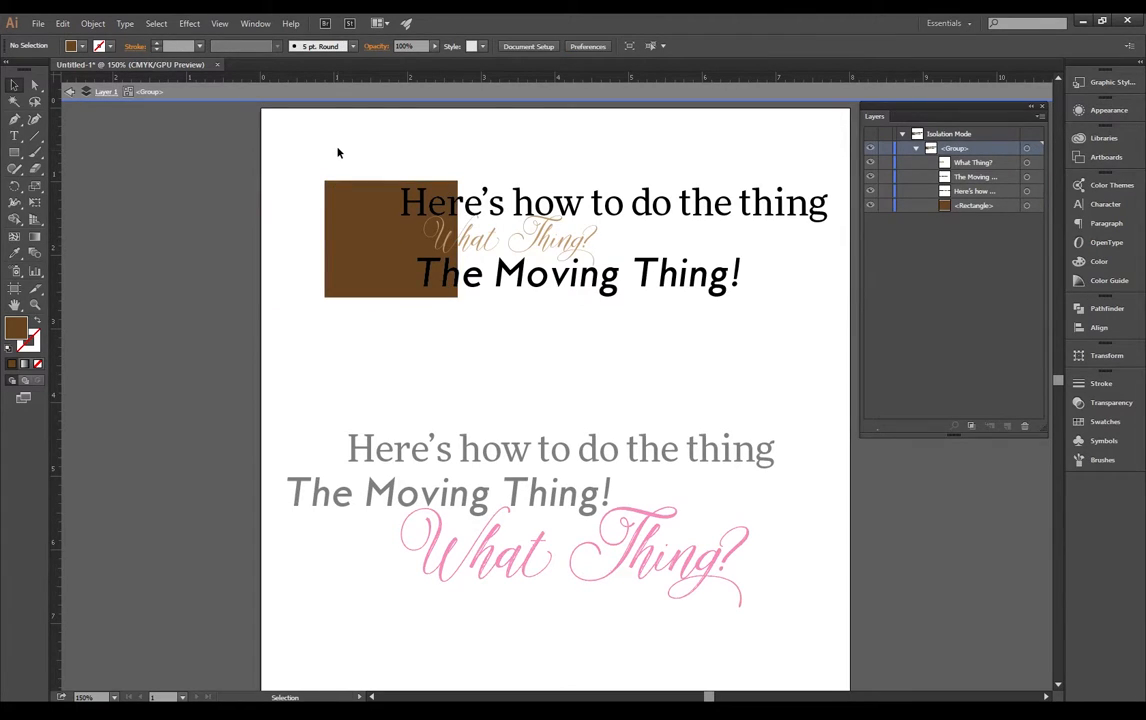
Move all isolated objects down and left, and place the "Here's how to do the thing" line just above the brown rectangle
{"action": "left_click_drag", "start_coordinate": [338, 148], "coordinate": [640, 372]}
{"action": "left_click_drag", "start_coordinate": [600, 281], "coordinate": [554, 371]}
{"action": "left_click", "coordinate": [404, 253]}
{"action": "left_click_drag", "start_coordinate": [359, 245], "coordinate": [418, 263]}
{"action": "left_click", "coordinate": [476, 236]}
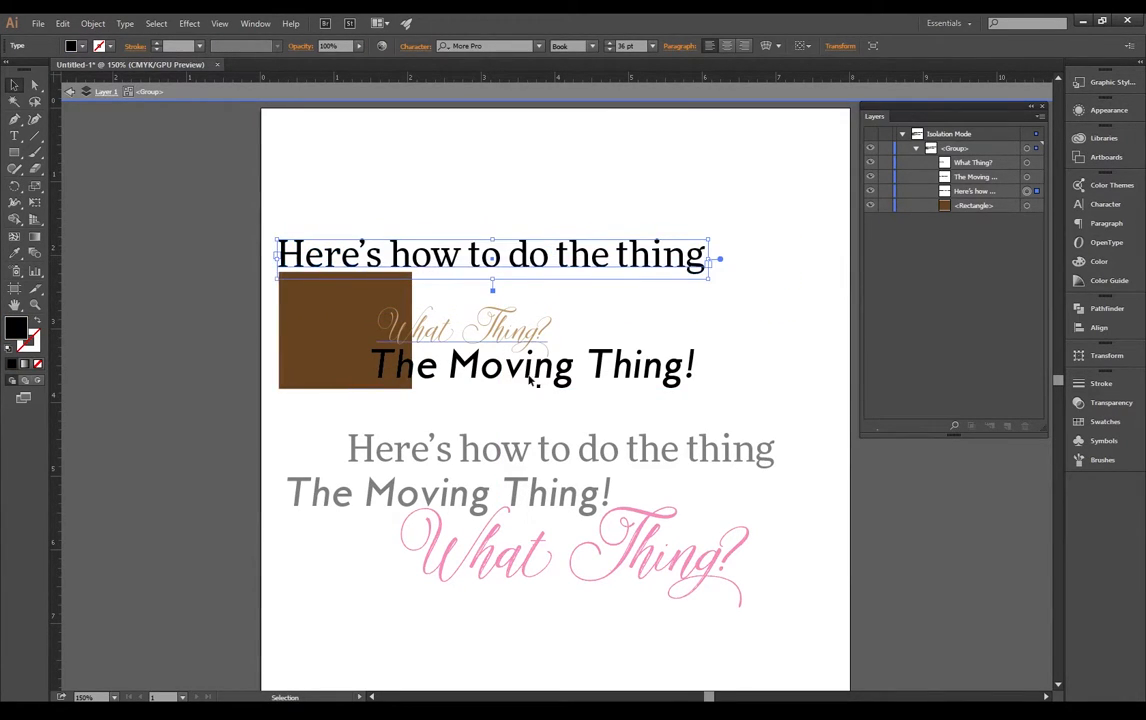
{"action": "left_click_drag", "start_coordinate": [512, 255], "coordinate": [516, 257]}
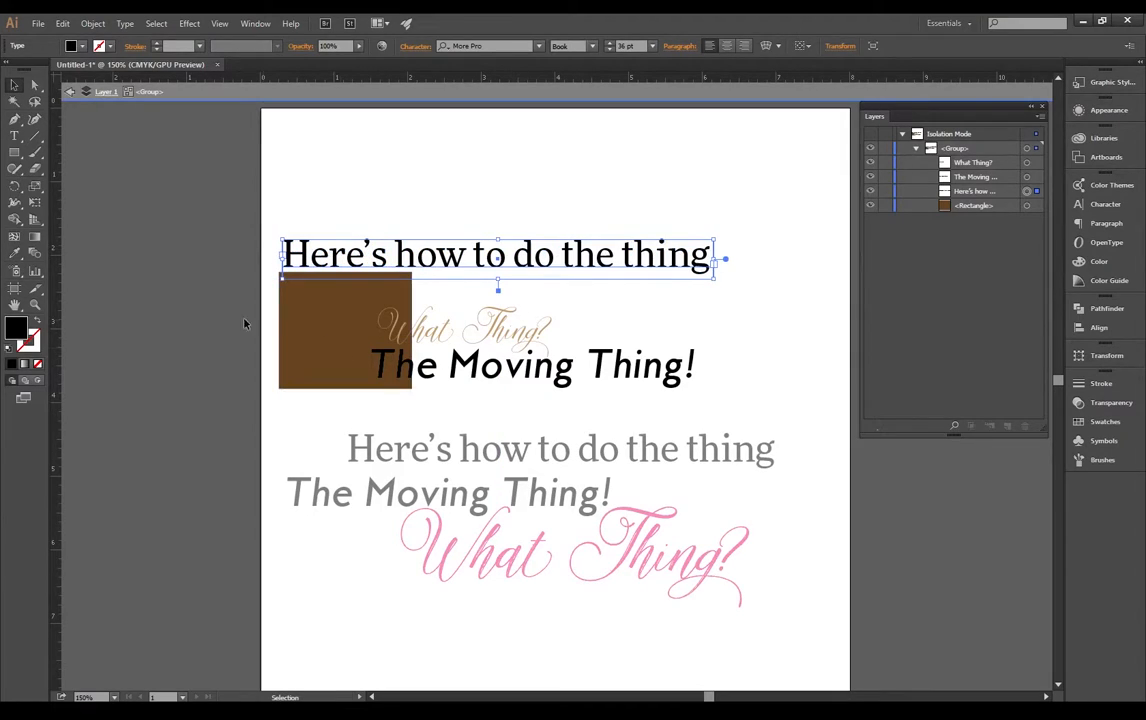
{"action": "left_click", "coordinate": [213, 320]}
Exit isolation mode completely and move the entire upper group upward as one unit, leaving it deselected
{"action": "left_click", "coordinate": [69, 91]}
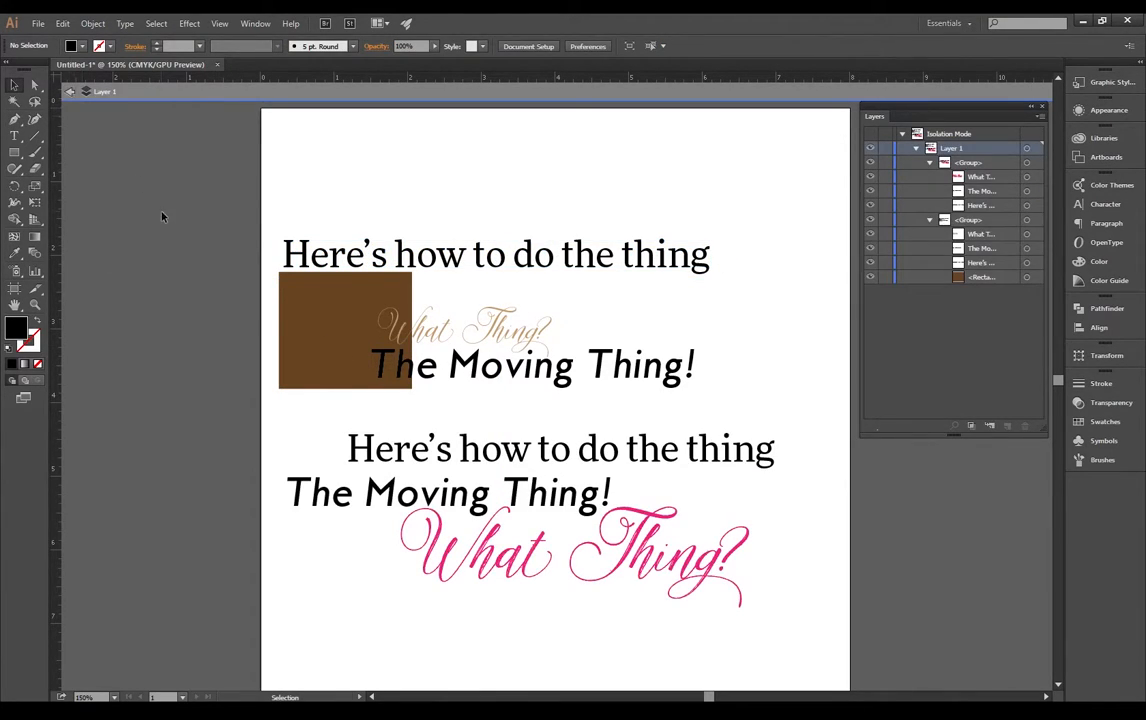
{"action": "left_click", "coordinate": [69, 91]}
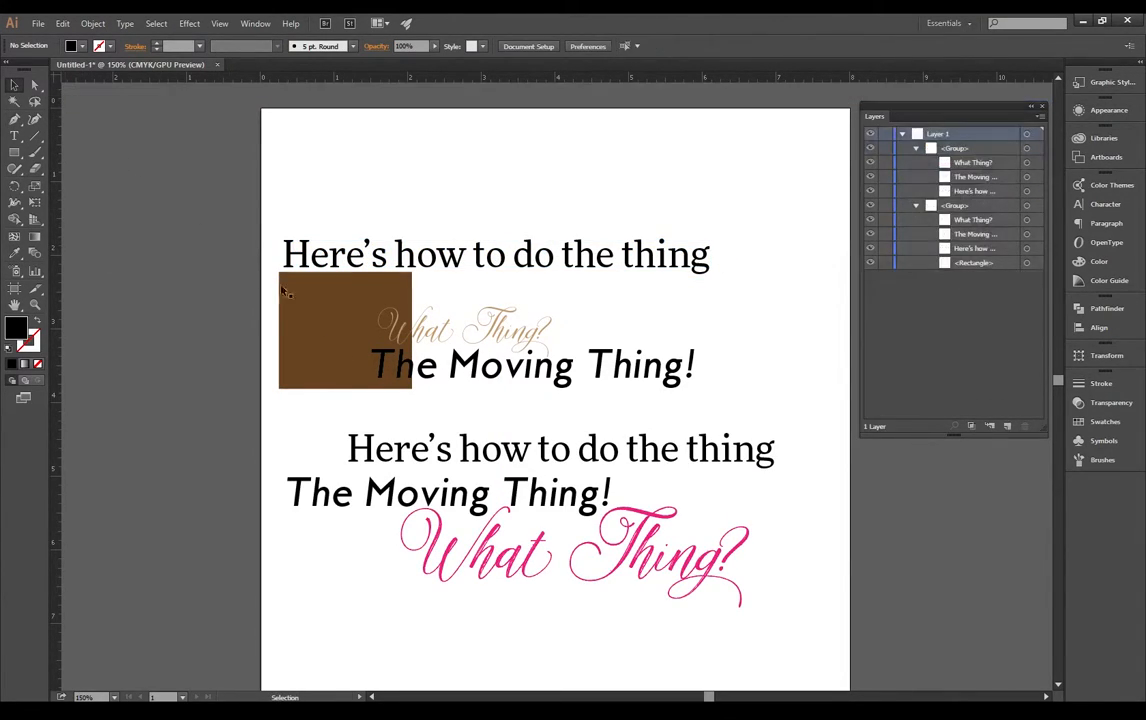
{"action": "left_click", "coordinate": [363, 297]}
{"action": "left_click_drag", "start_coordinate": [363, 297], "coordinate": [369, 229]}
{"action": "left_click", "coordinate": [281, 333]}
{"action": "left_click", "coordinate": [433, 318]}
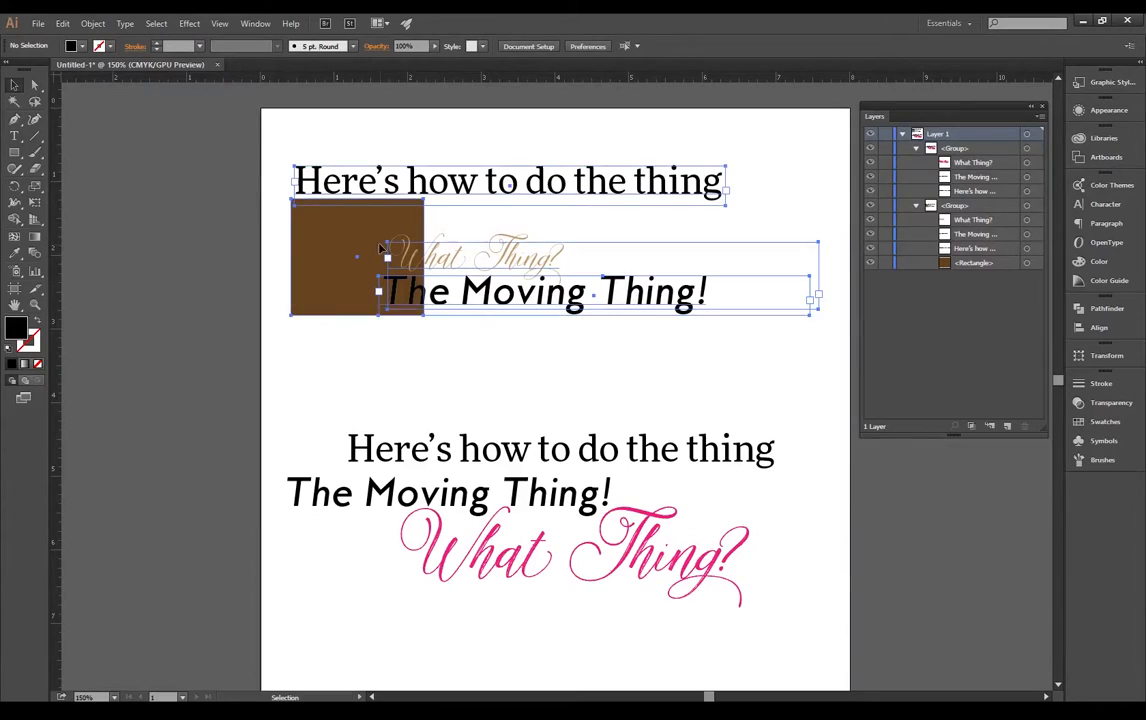
{"action": "left_click", "coordinate": [460, 356]}
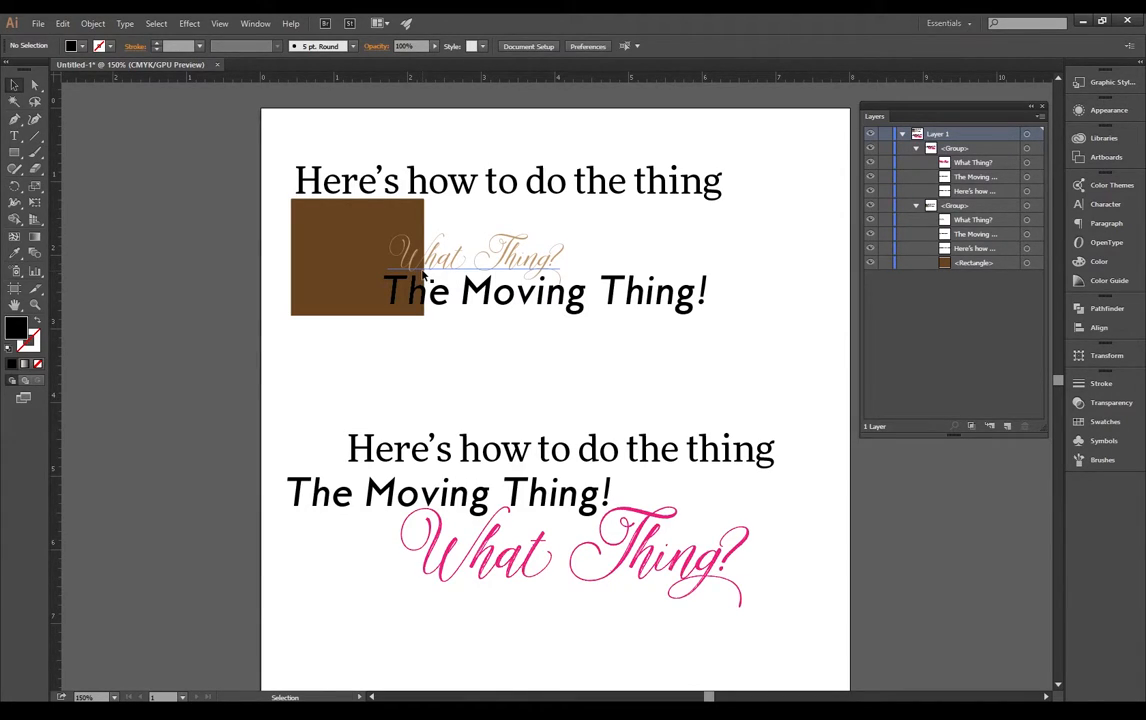
Move the whole upper group close to the artboard's top edge, bring it back down above the lower group, and deselect it
{"action": "left_click_drag", "start_coordinate": [418, 270], "coordinate": [364, 220]}
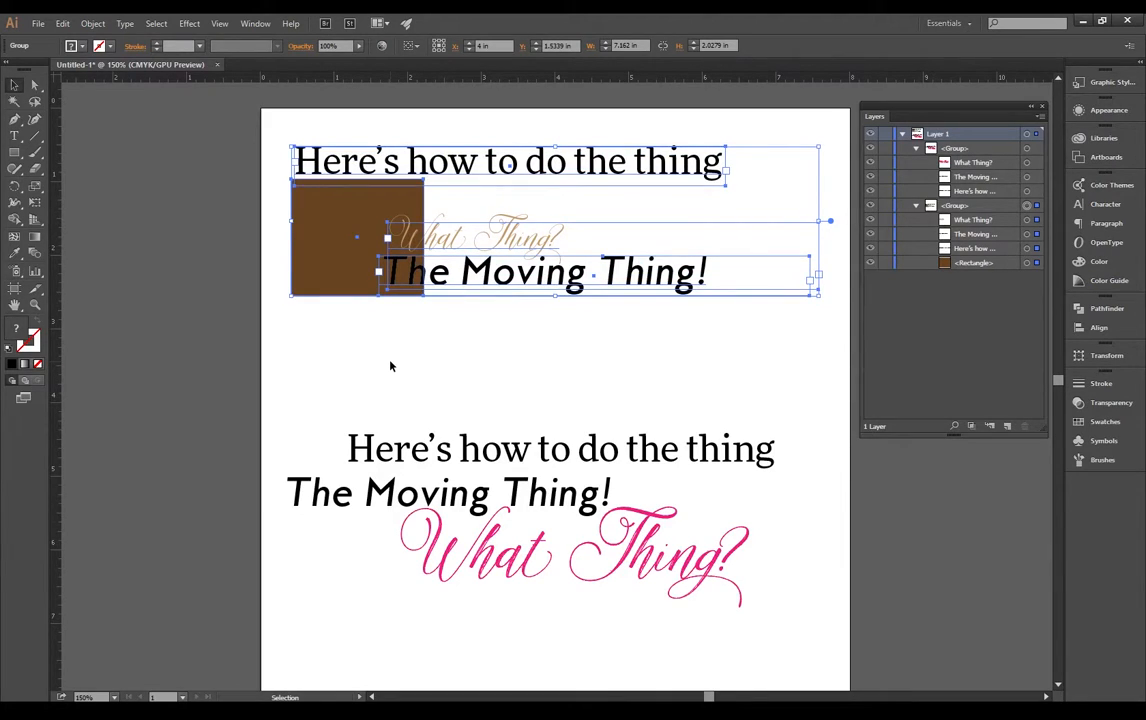
{"action": "left_click", "coordinate": [383, 361]}
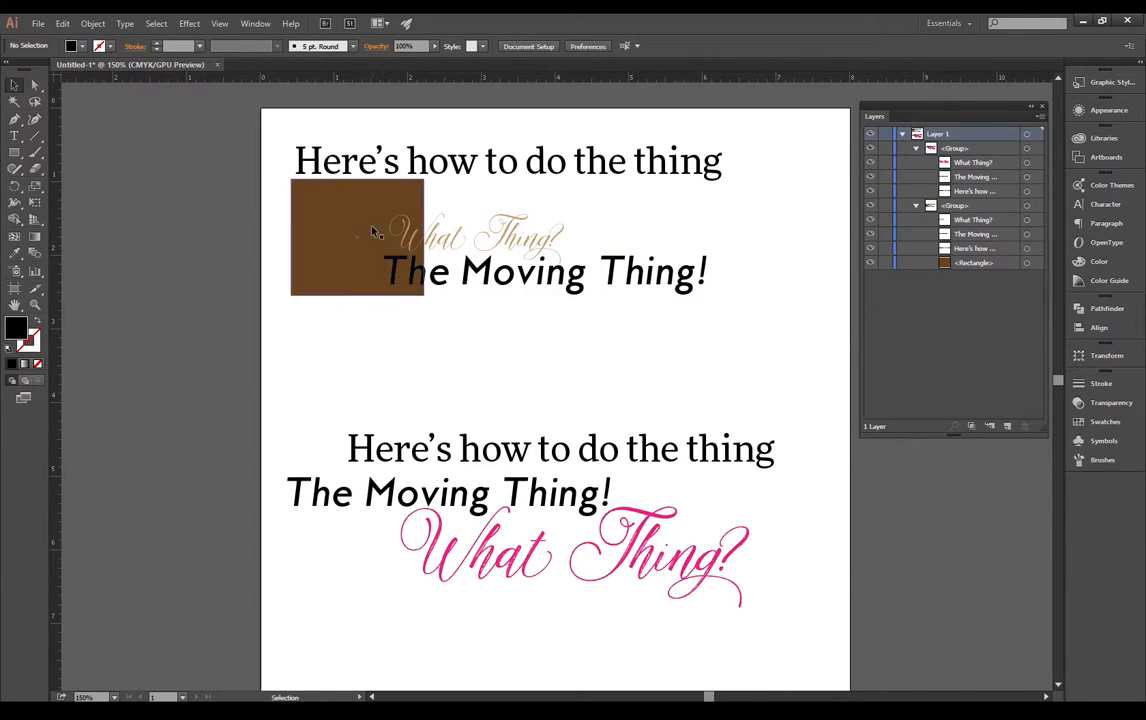
{"action": "left_click_drag", "start_coordinate": [370, 231], "coordinate": [378, 303]}
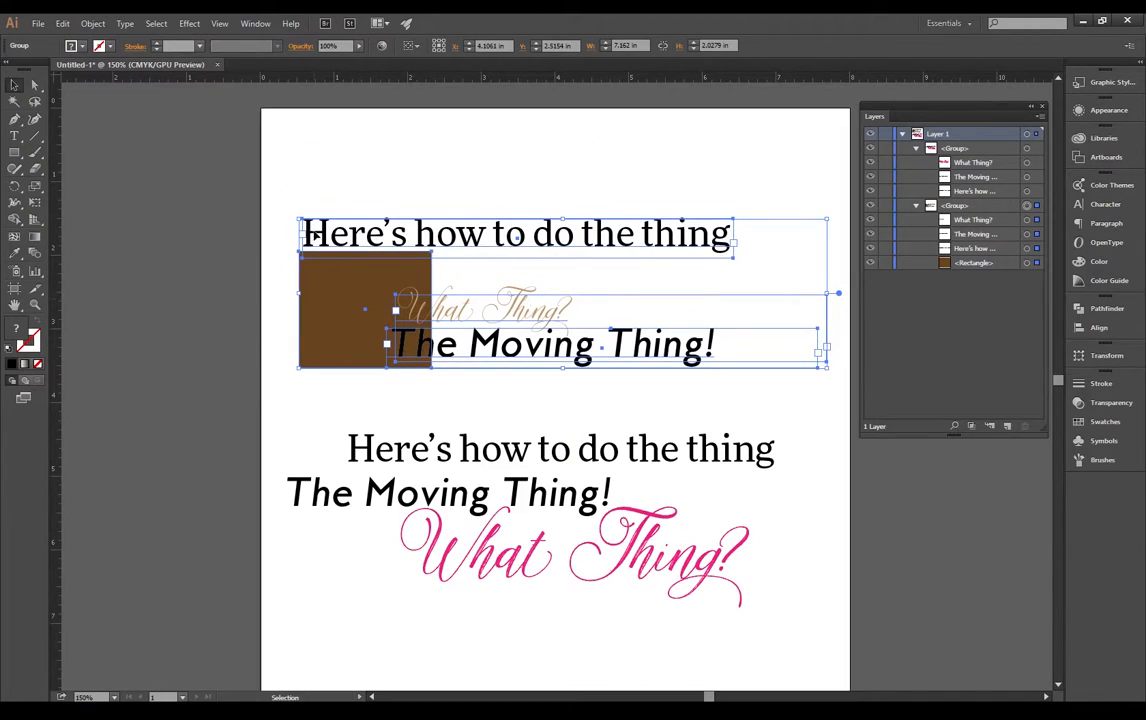
{"action": "left_click", "coordinate": [316, 180]}
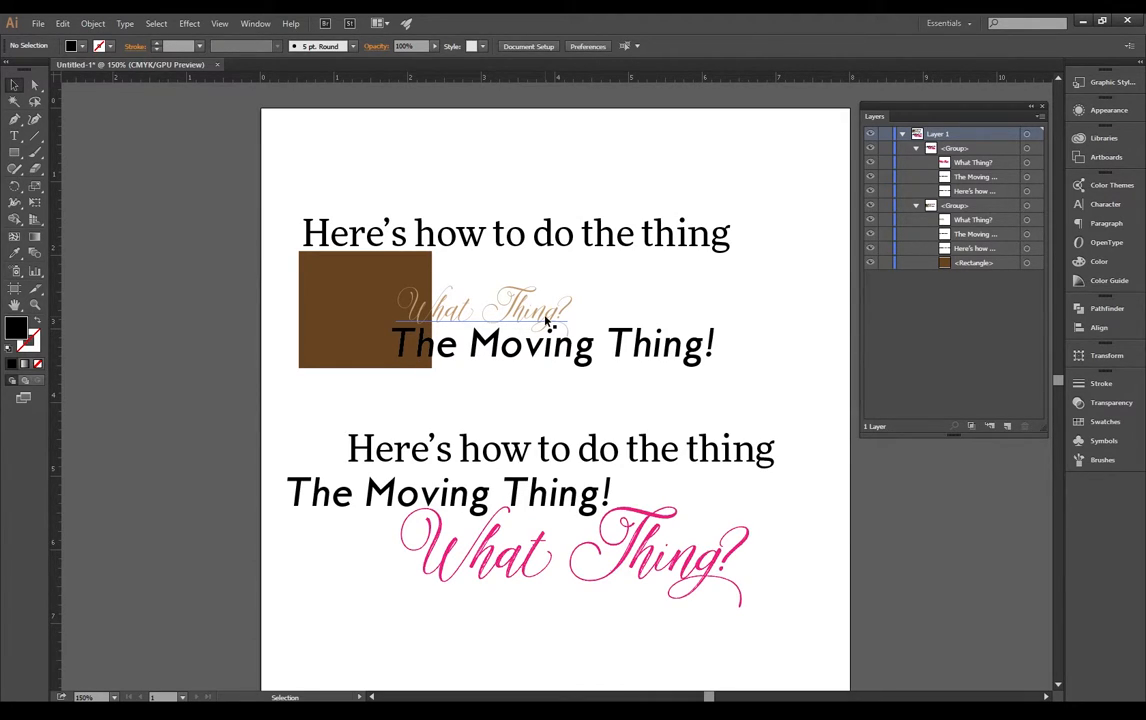
{"action": "left_click", "coordinate": [35, 304]}
{"action": "left_click_drag", "start_coordinate": [286, 148], "coordinate": [456, 390]}
{"action": "scroll", "coordinate": [456, 390], "scroll_direction": "down", "scroll_amount": 4}
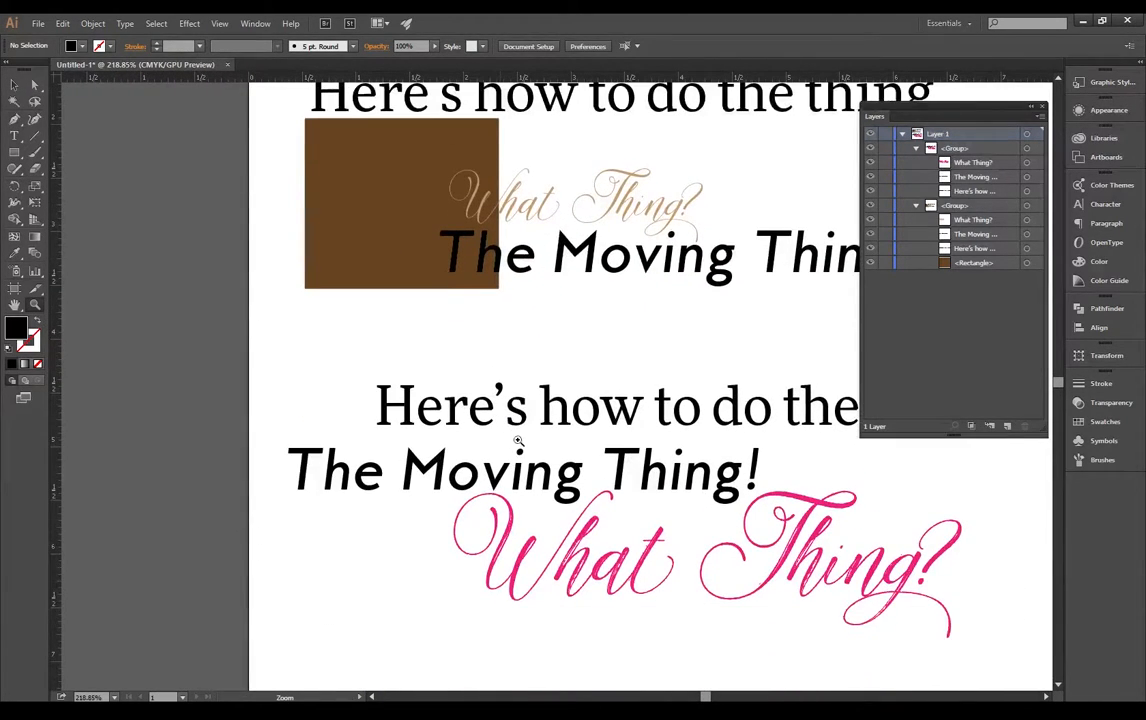
{"action": "left_click", "coordinate": [533, 400], "text": "alt"}
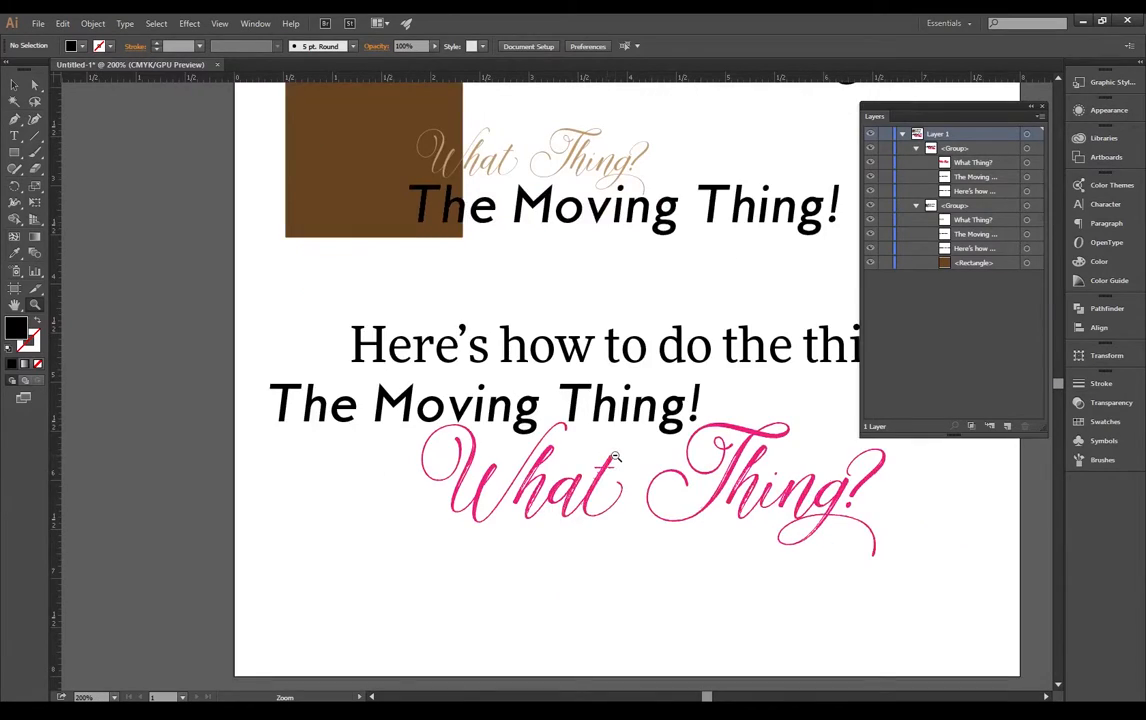
{"action": "left_click", "coordinate": [541, 404], "text": "alt"}
Collapse both group listings and move the lower text group onto a new layer above Layer 1
{"action": "left_click", "coordinate": [915, 205]}
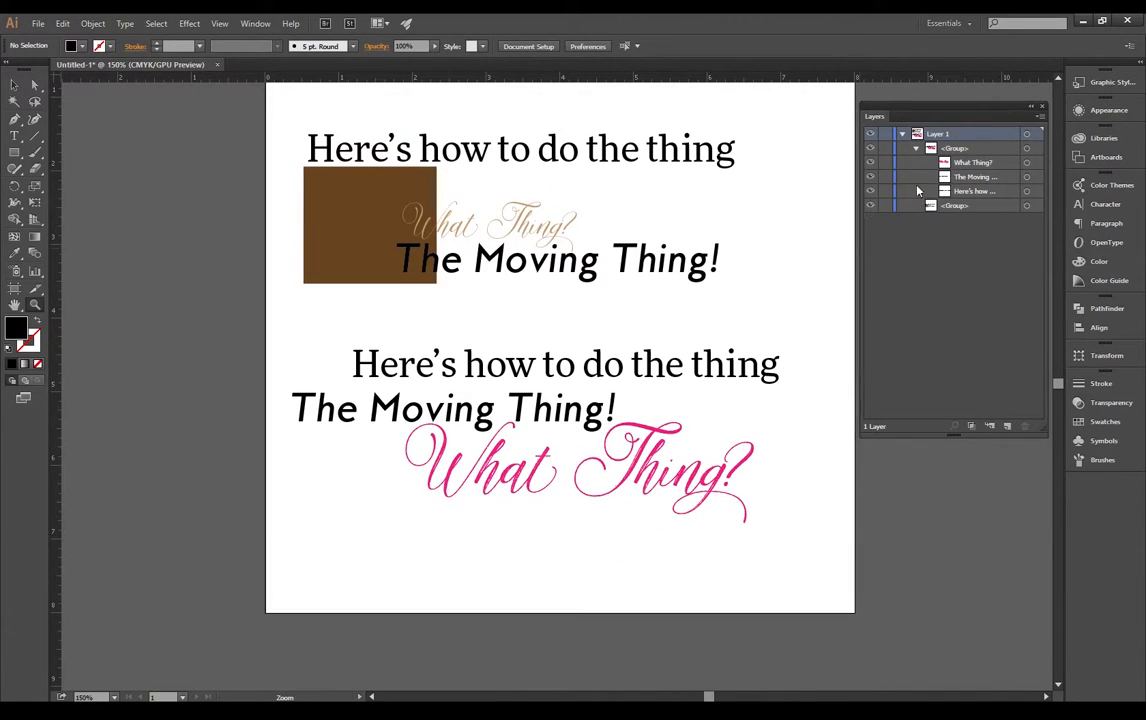
{"action": "left_click", "coordinate": [915, 148]}
{"action": "left_click", "coordinate": [1007, 426]}
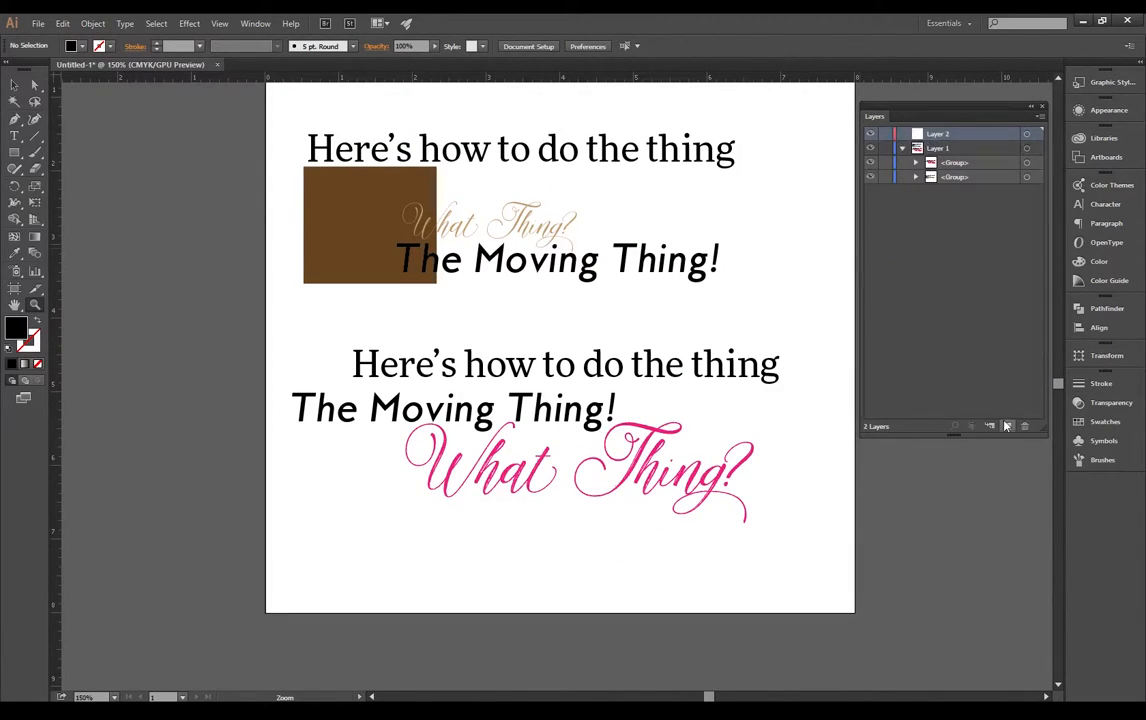
{"action": "left_click", "coordinate": [956, 164]}
{"action": "left_click_drag", "start_coordinate": [957, 165], "coordinate": [938, 134]}
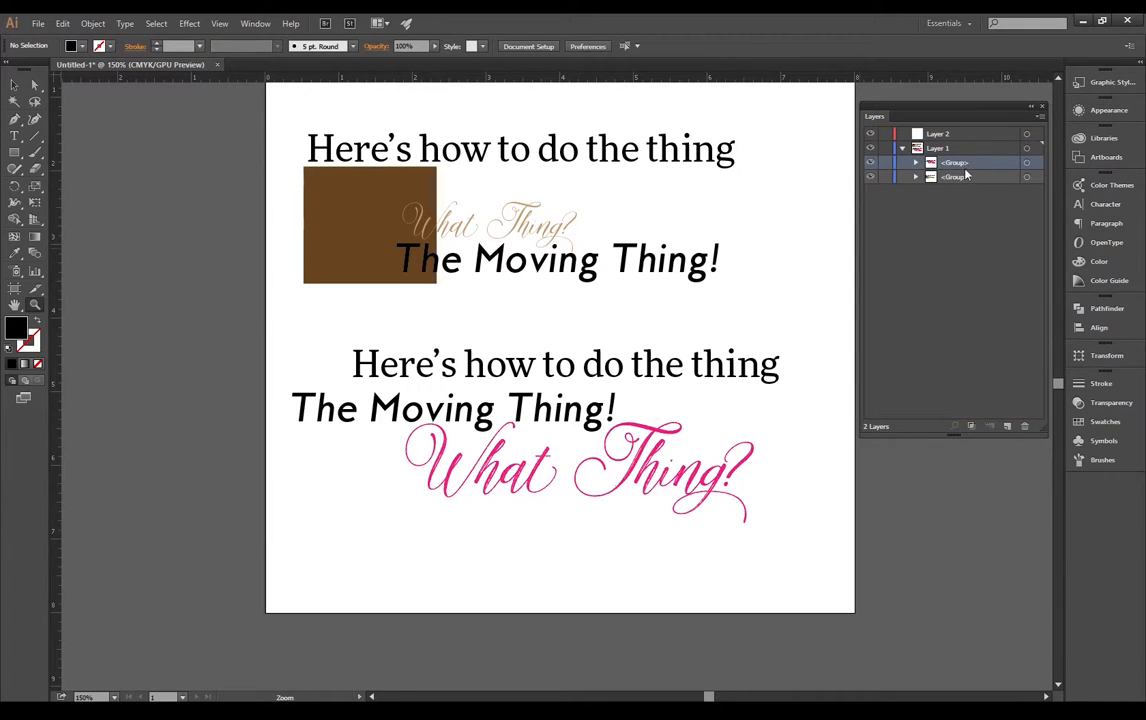
Isolate the lower text group on its new layer with the Selection tool, and exit isolation mode completely
{"action": "scroll", "coordinate": [616, 449], "scroll_direction": "up", "scroll_amount": 3}
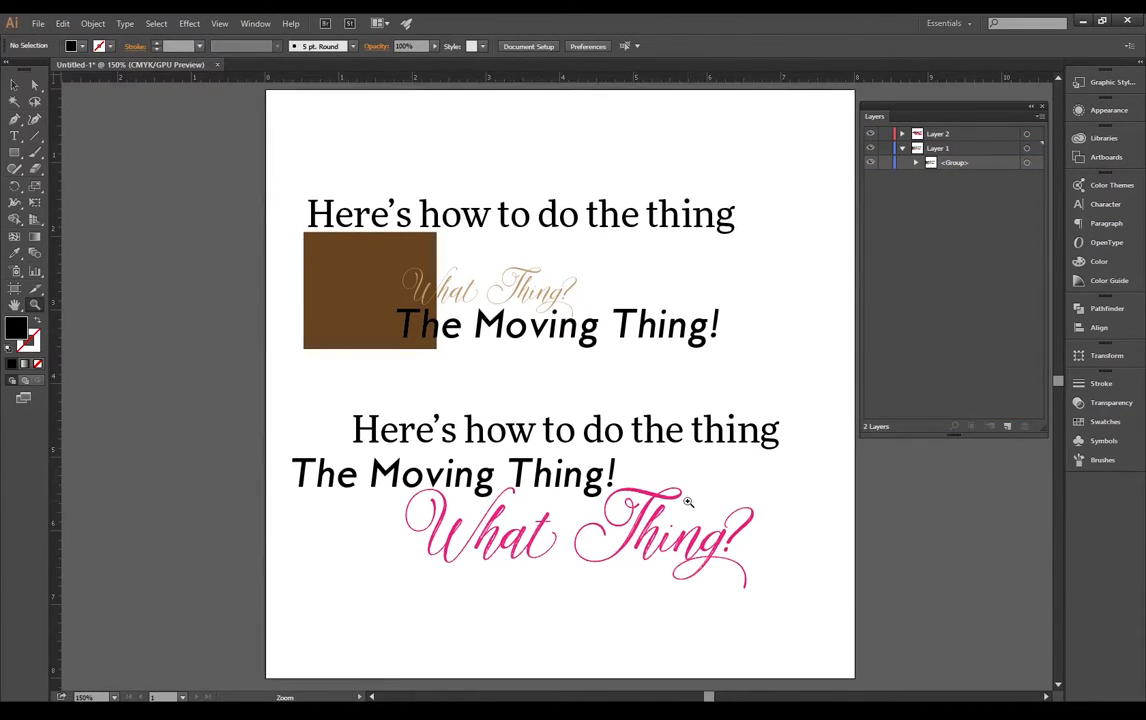
{"action": "left_click", "coordinate": [14, 85]}
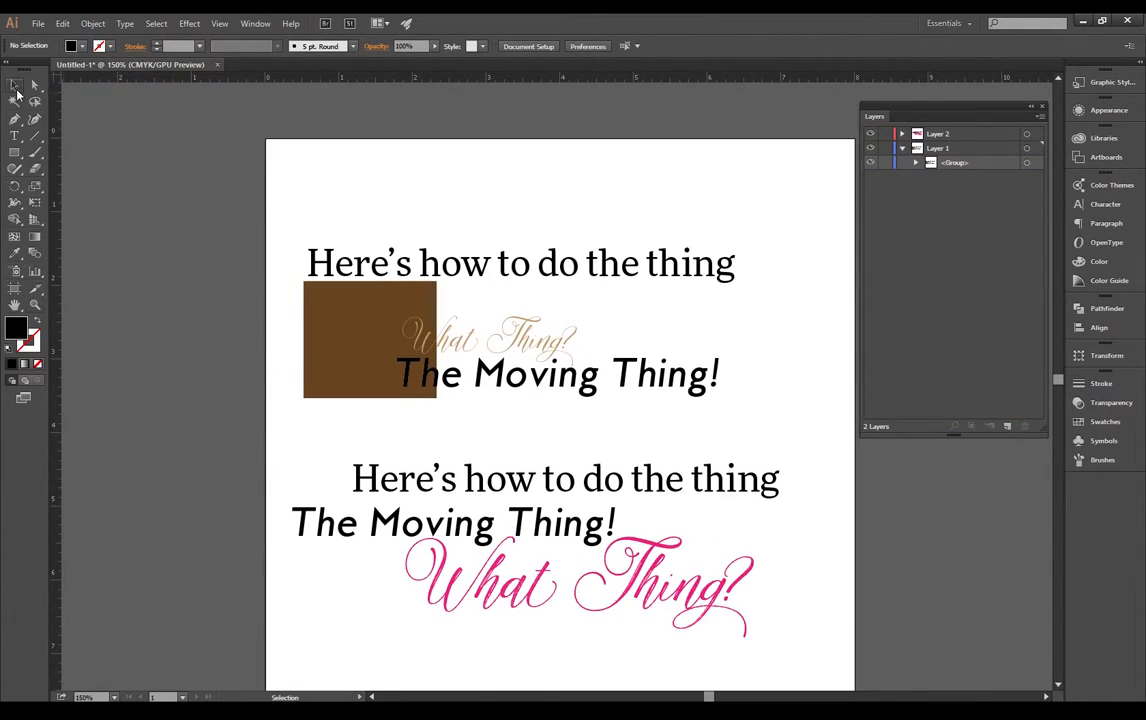
{"action": "double_click", "coordinate": [652, 556]}
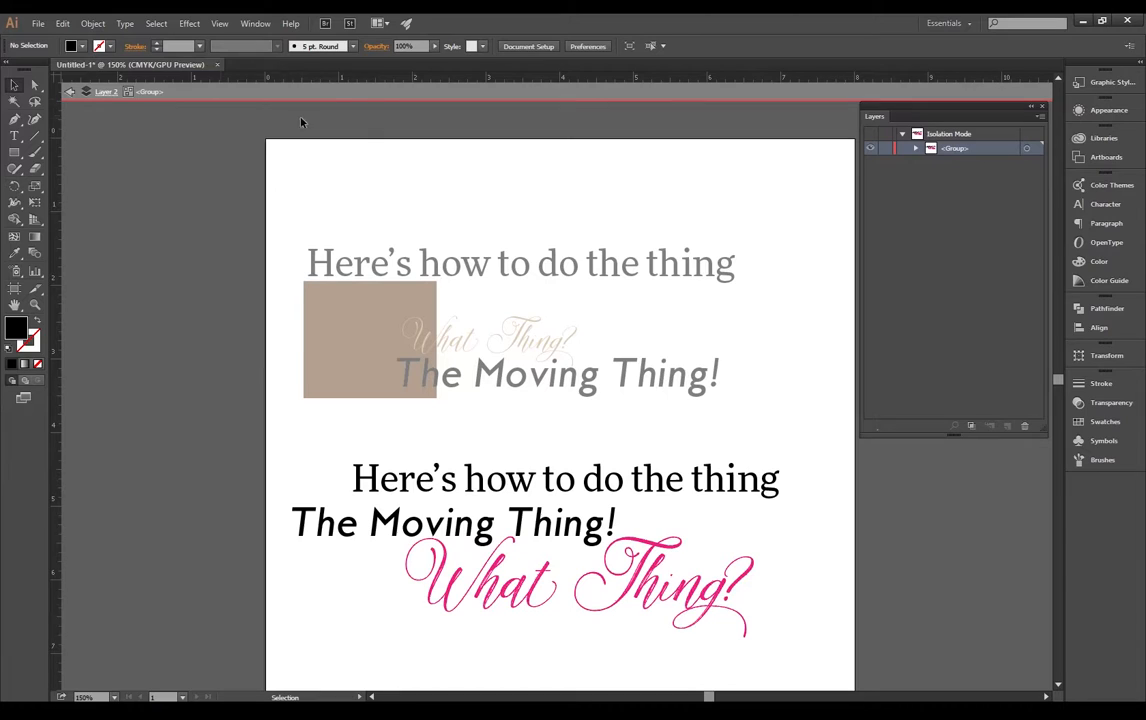
{"action": "left_click", "coordinate": [69, 92]}
{"action": "left_click", "coordinate": [69, 92]}
Isolate the upper group and the lower group in turn, exiting isolation mode completely after each
{"action": "left_click", "coordinate": [496, 276]}
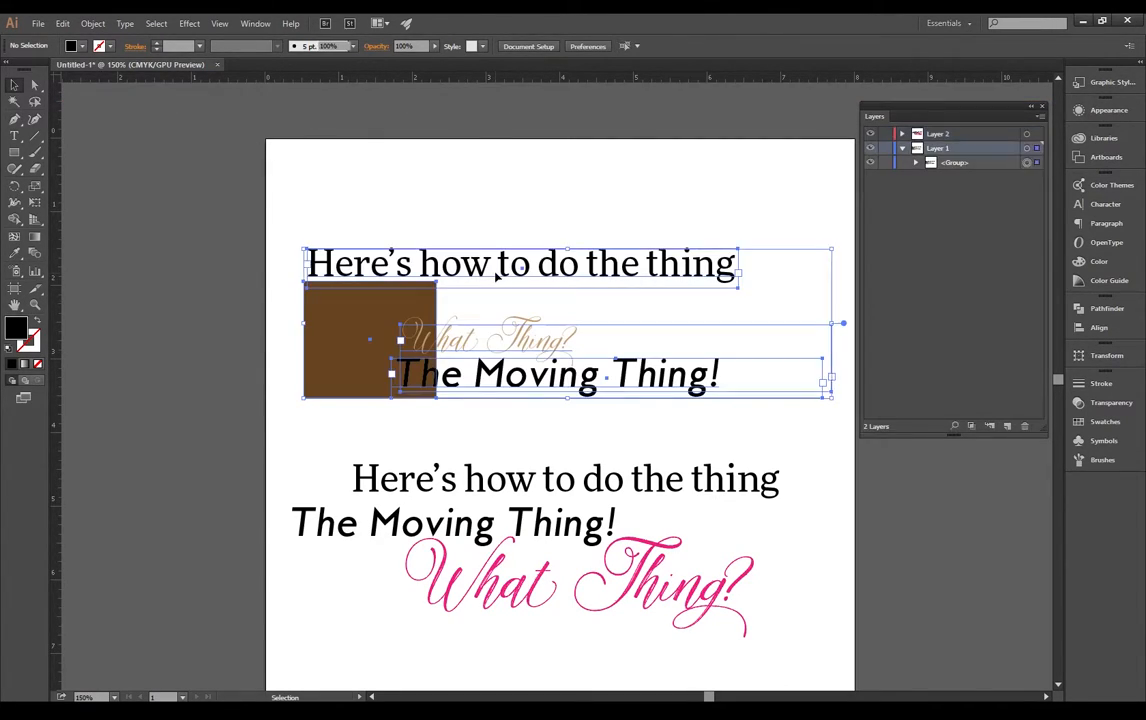
{"action": "double_click", "coordinate": [496, 276]}
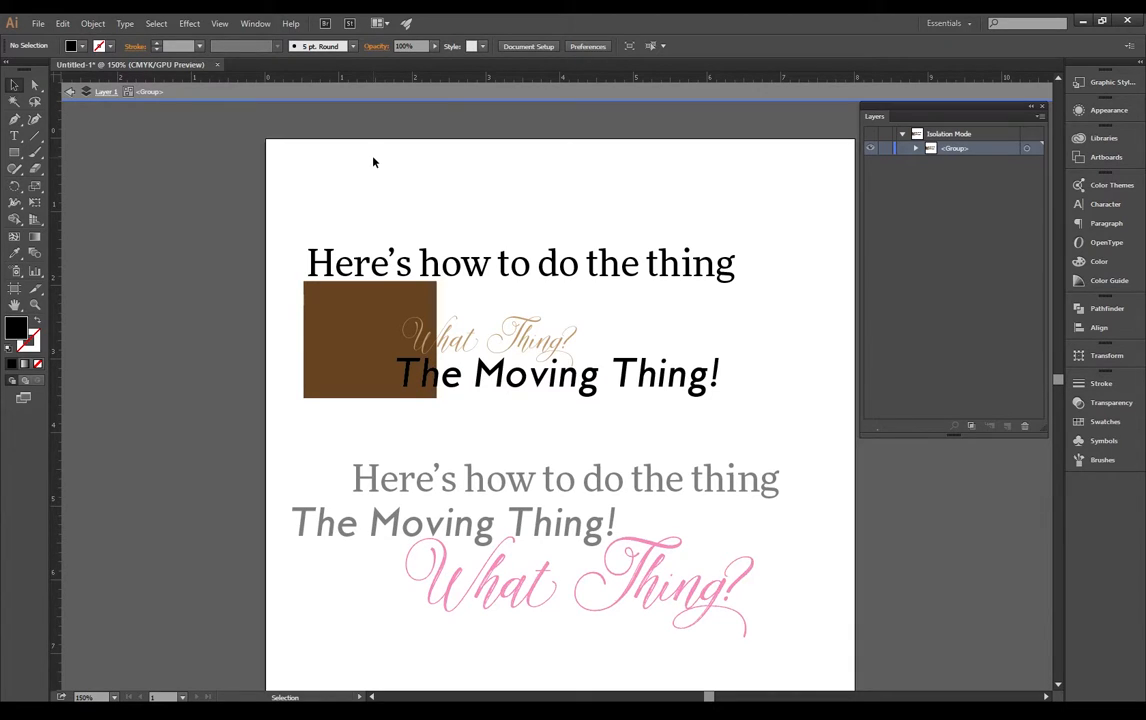
{"action": "left_click", "coordinate": [68, 91]}
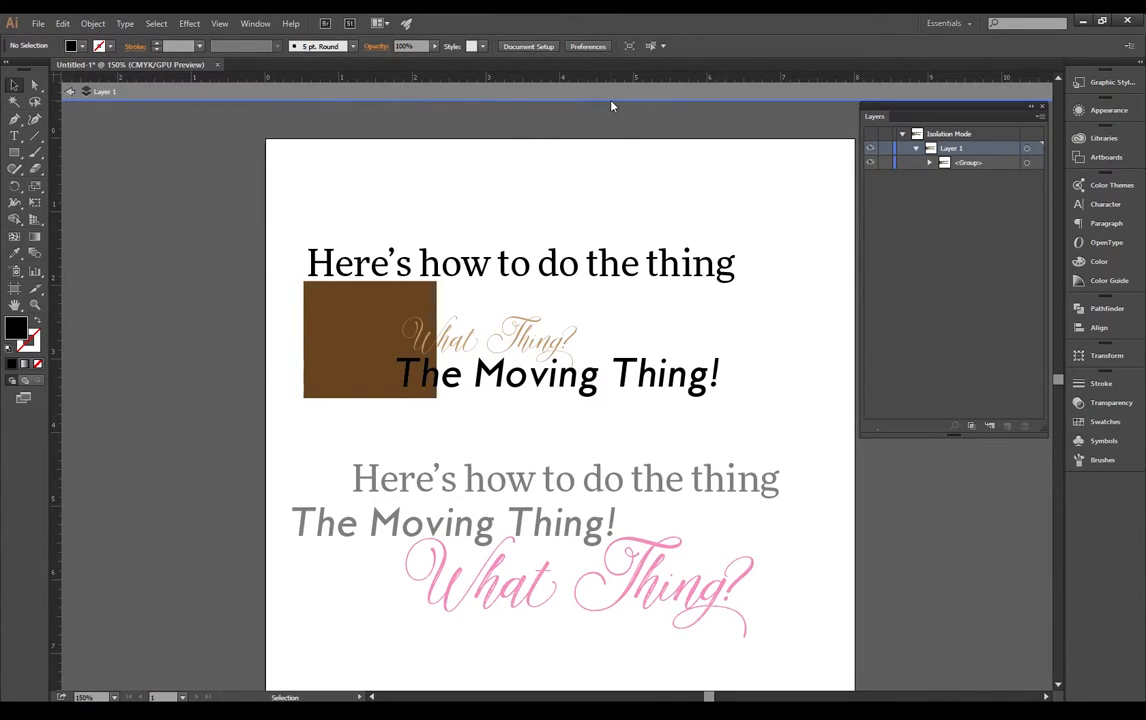
{"action": "left_click", "coordinate": [68, 91]}
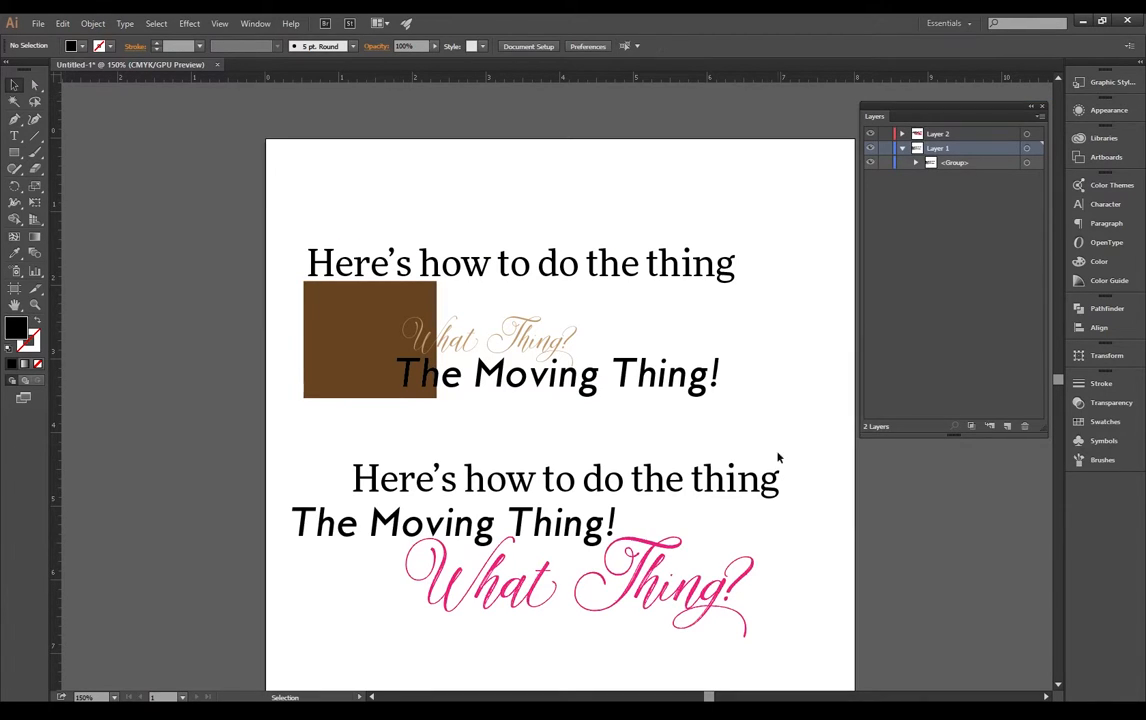
{"action": "double_click", "coordinate": [776, 462]}
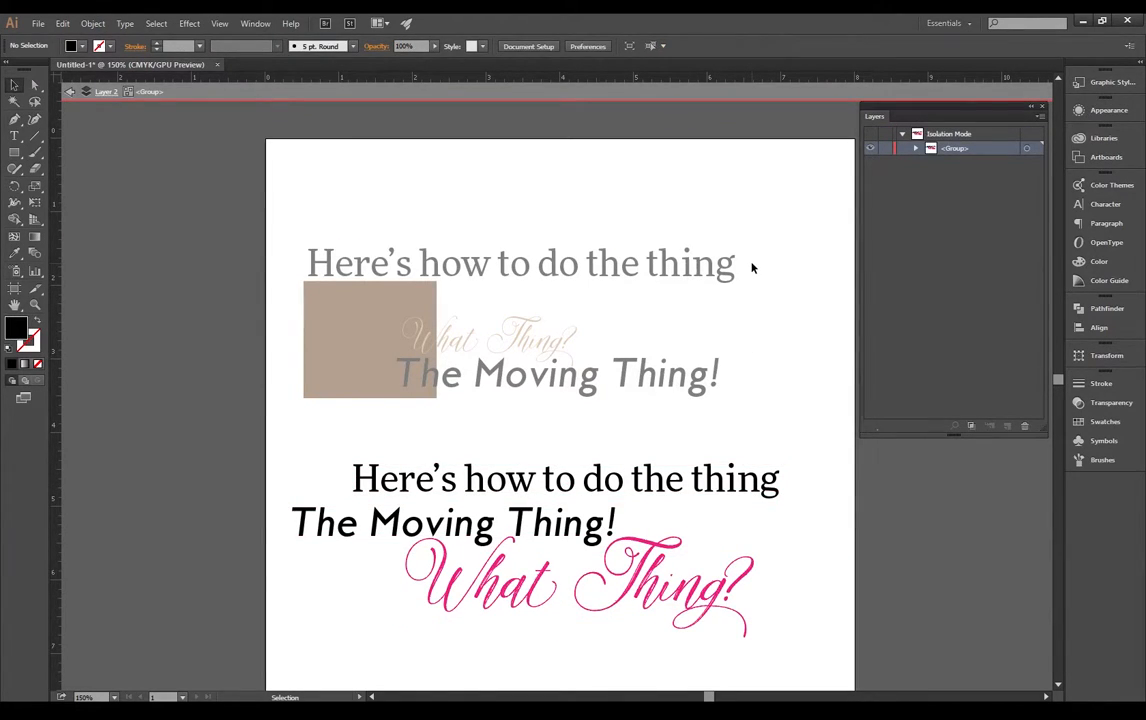
{"action": "left_click", "coordinate": [68, 91]}
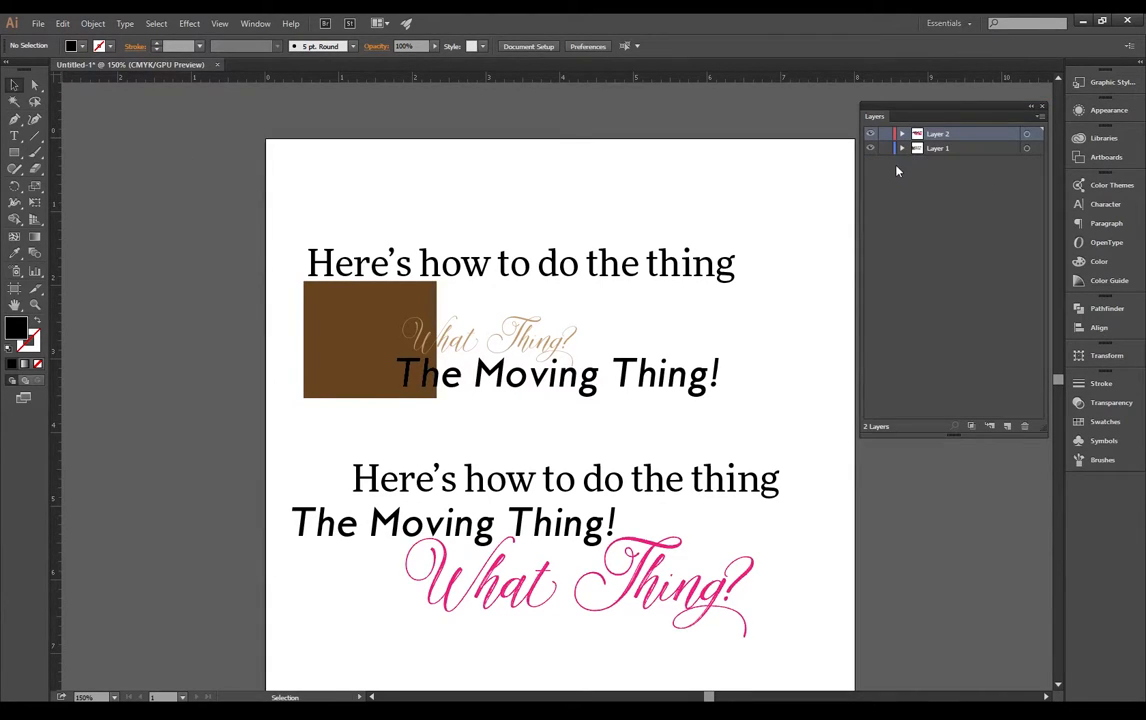
Isolate the upper group and move the tan "What Thing?" line up and right, clear of the brown rectangle
{"action": "double_click", "coordinate": [605, 258]}
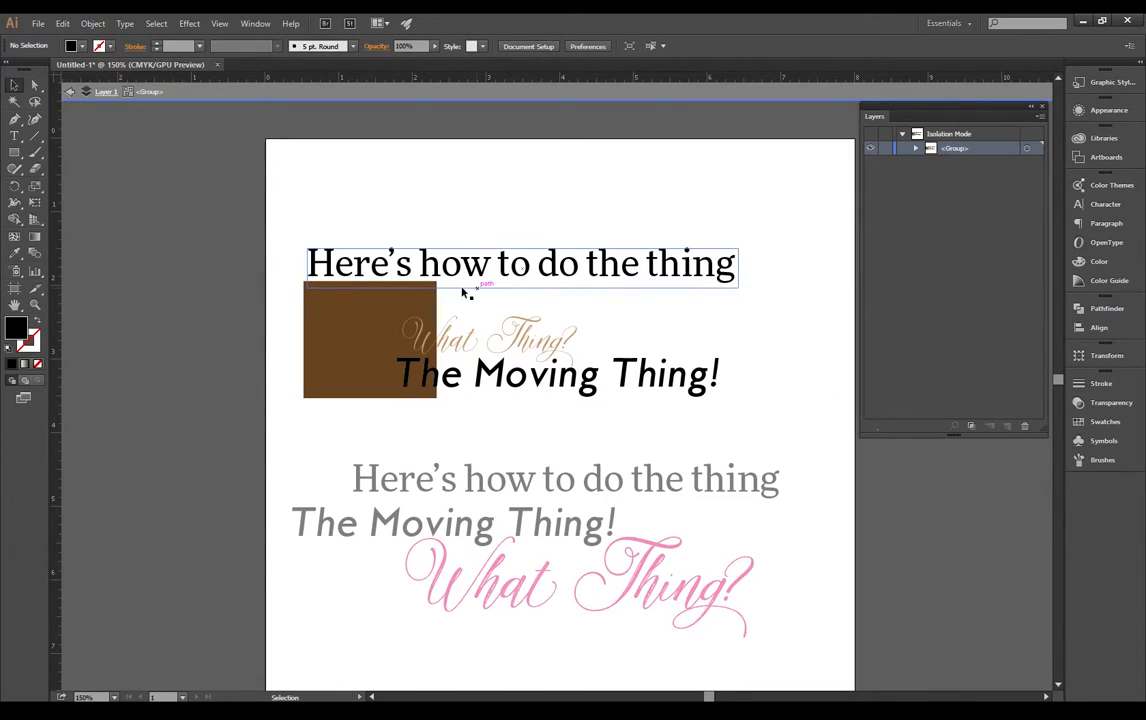
{"action": "left_click_drag", "start_coordinate": [482, 333], "coordinate": [519, 302]}
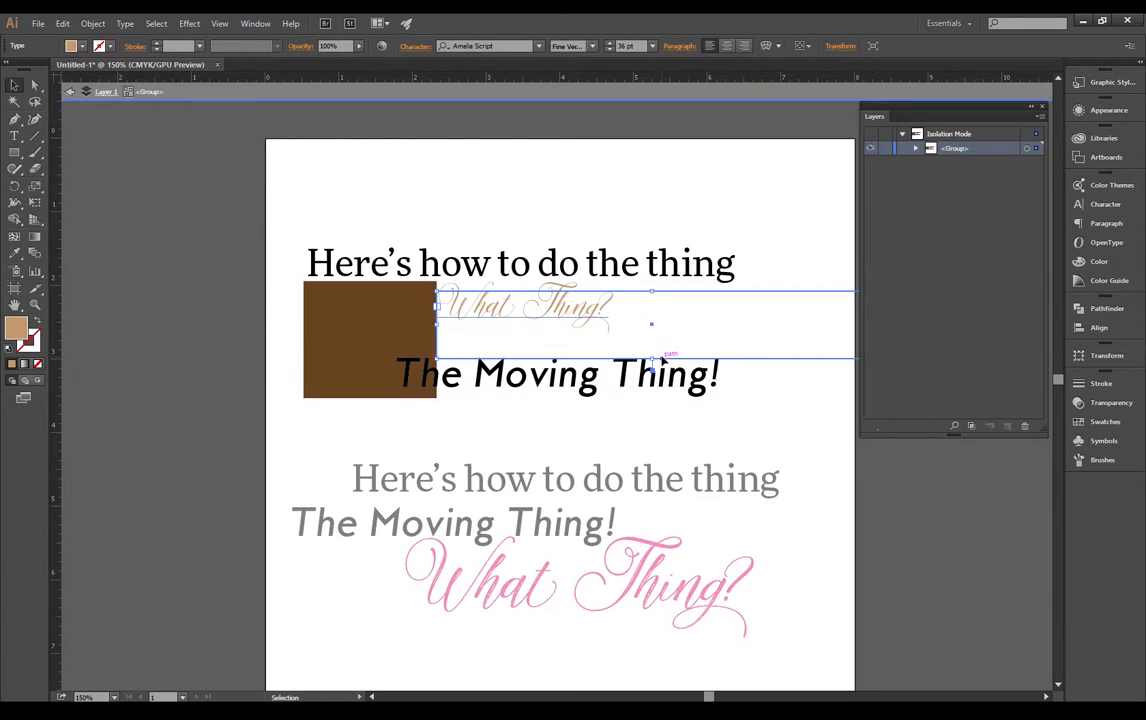
Shorten the tan "What Thing?" text frame and move "The Moving Thing!" directly beneath it, to the right of the brown rectangle
{"action": "left_click_drag", "start_coordinate": [652, 356], "coordinate": [652, 330]}
{"action": "left_click_drag", "start_coordinate": [618, 383], "coordinate": [670, 352]}
{"action": "left_click", "coordinate": [488, 470]}
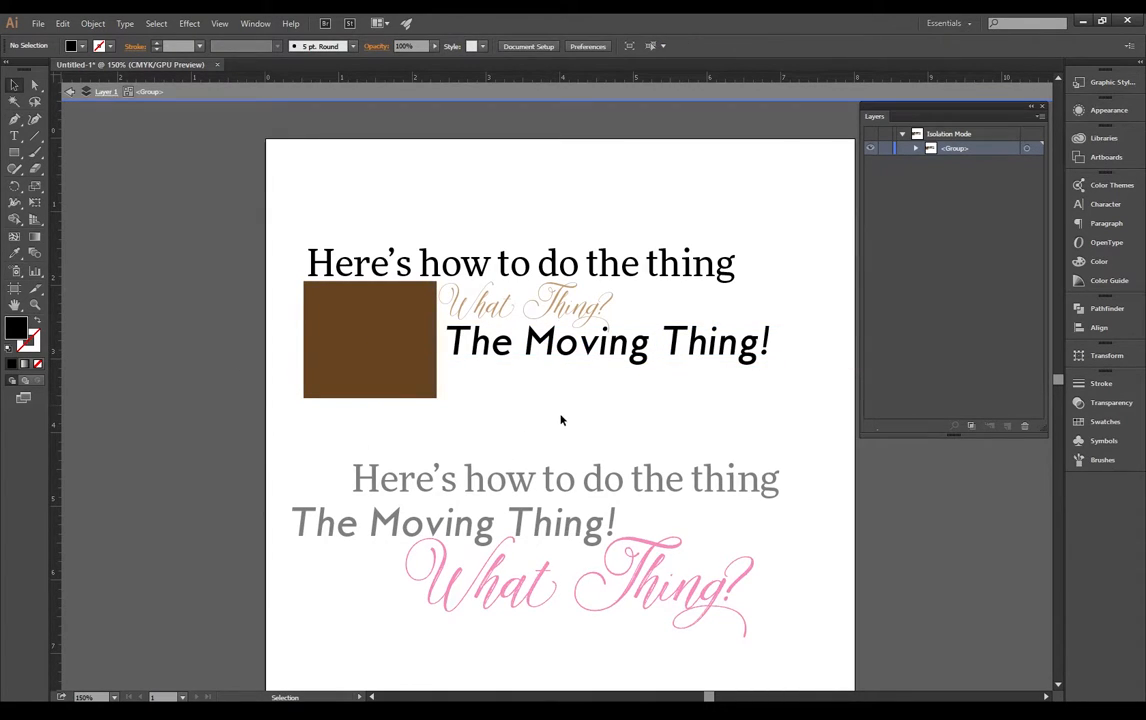
Select all objects in the isolated group and move them together slightly left and down, near the artboard's left edge
{"action": "left_click_drag", "start_coordinate": [566, 413], "coordinate": [316, 258]}
{"action": "left_click_drag", "start_coordinate": [506, 264], "coordinate": [477, 268]}
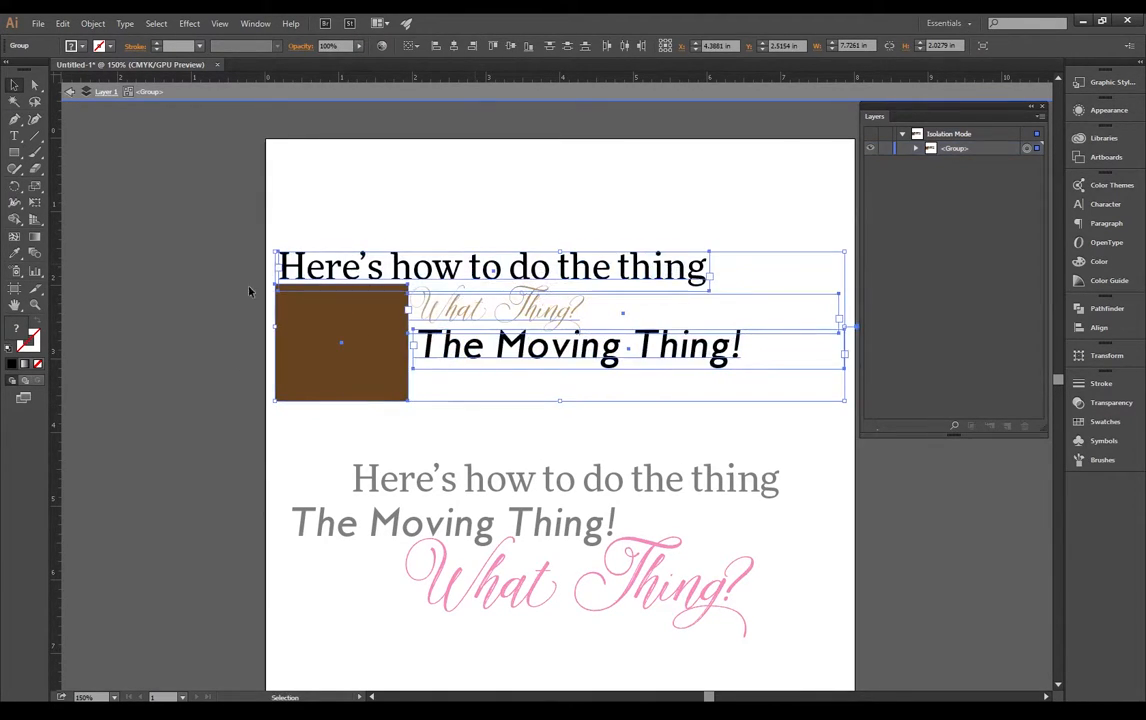
{"action": "left_click", "coordinate": [249, 291]}
Move "The Moving Thing!" slightly down and the isolated group's "Here's how to do the thing" line slightly up, leaving everything deselected
{"action": "left_click", "coordinate": [604, 362]}
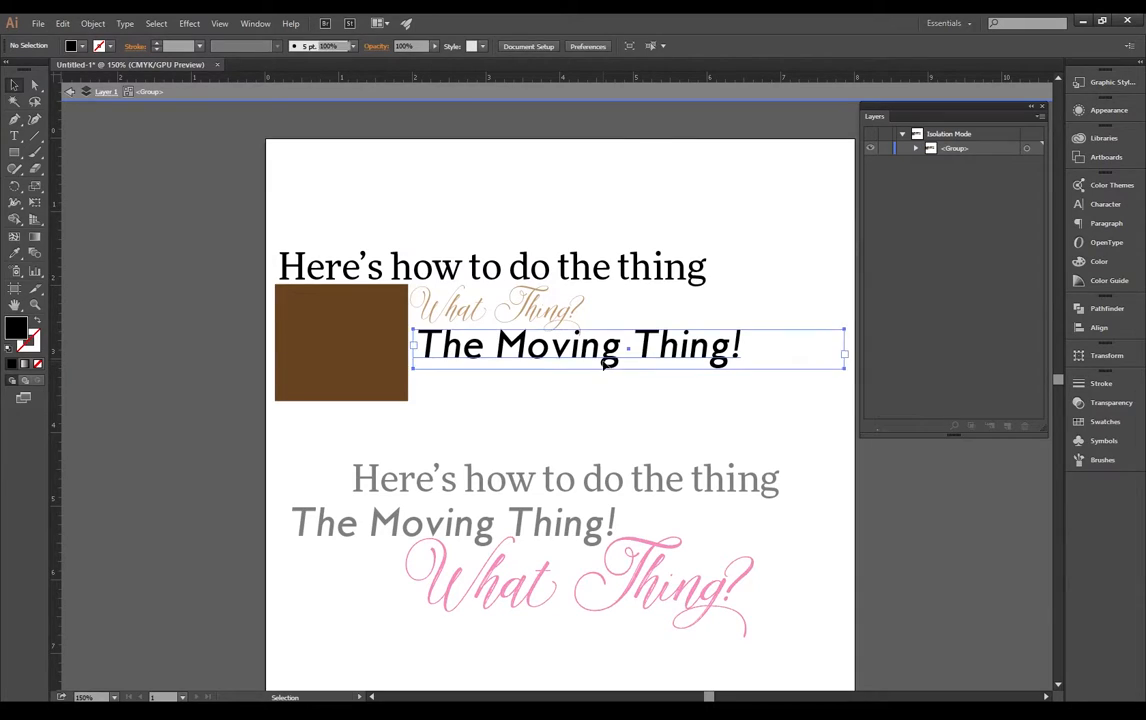
{"action": "left_click_drag", "start_coordinate": [604, 362], "coordinate": [607, 367]}
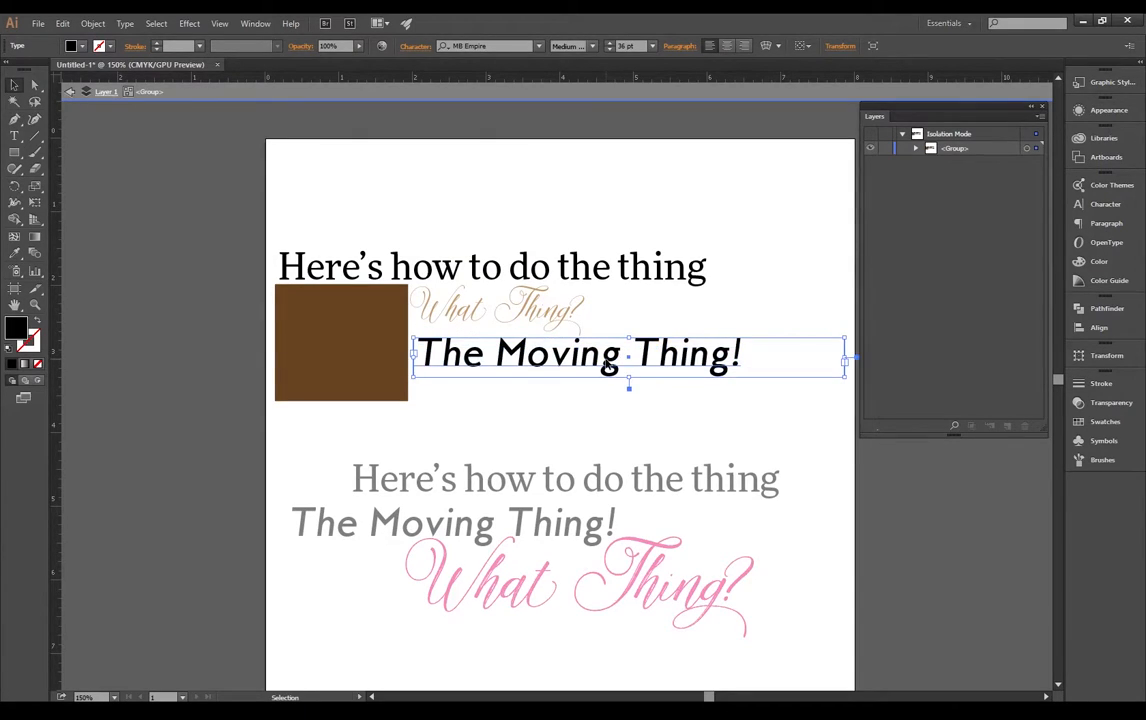
{"action": "left_click", "coordinate": [603, 281]}
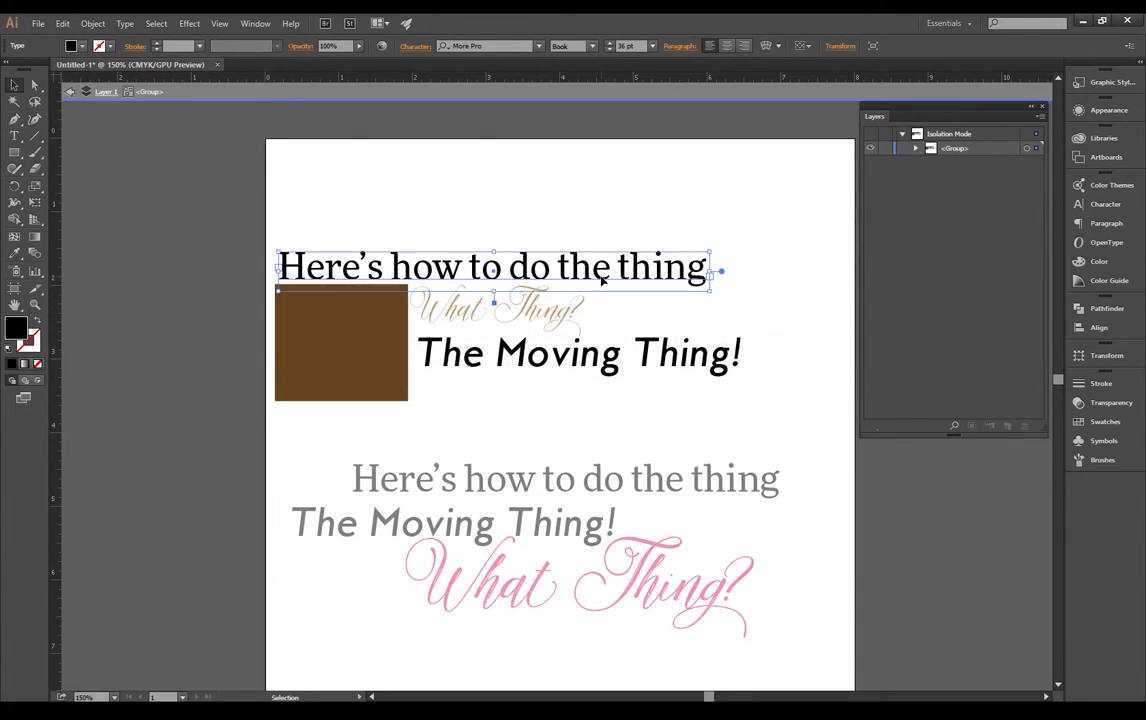
{"action": "left_click_drag", "start_coordinate": [603, 281], "coordinate": [603, 273]}
{"action": "left_click", "coordinate": [173, 300]}
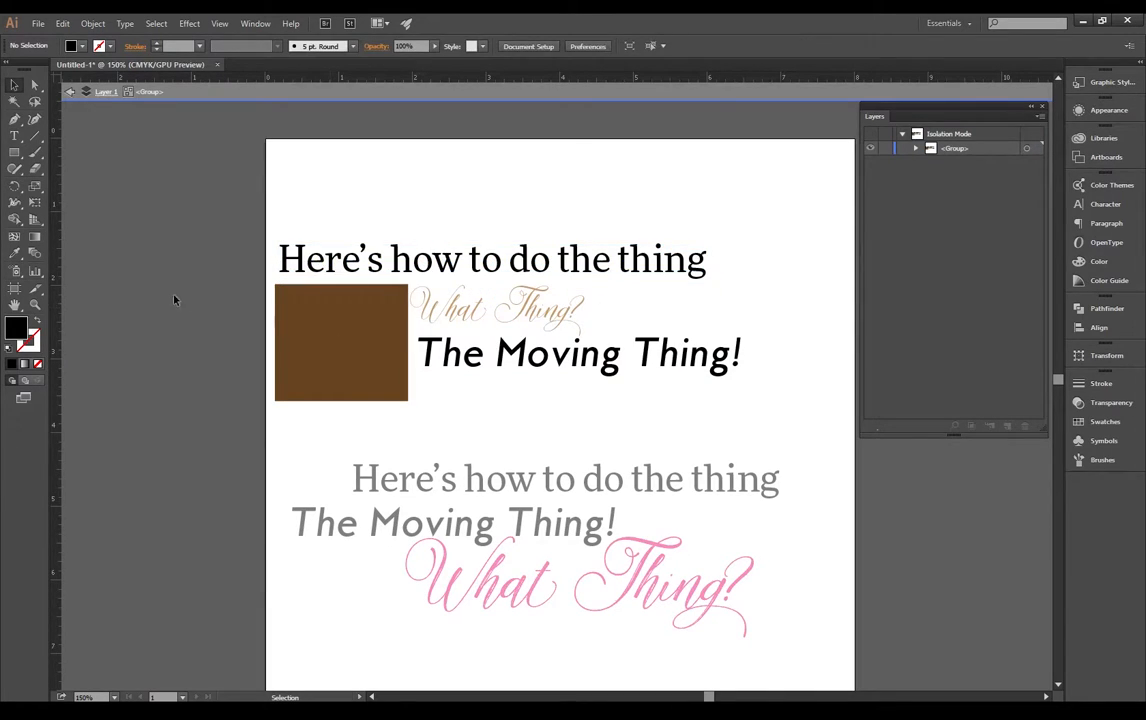
{"action": "left_click_drag", "start_coordinate": [242, 200], "coordinate": [628, 372]}
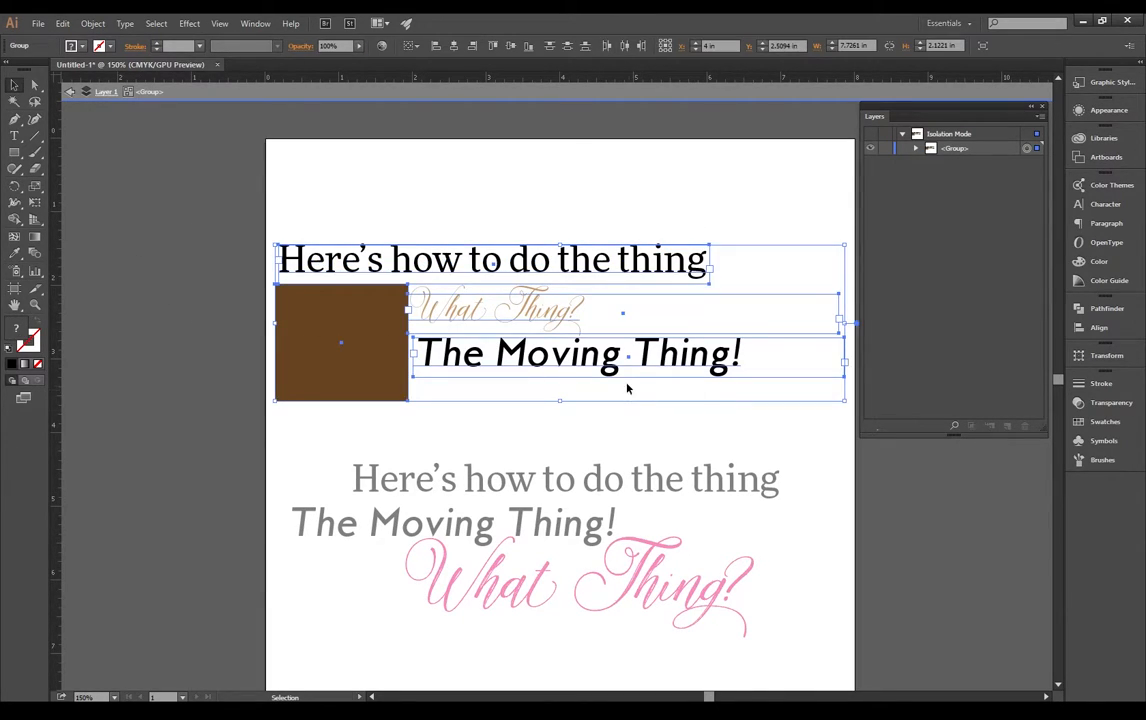
{"action": "left_click", "coordinate": [126, 219]}
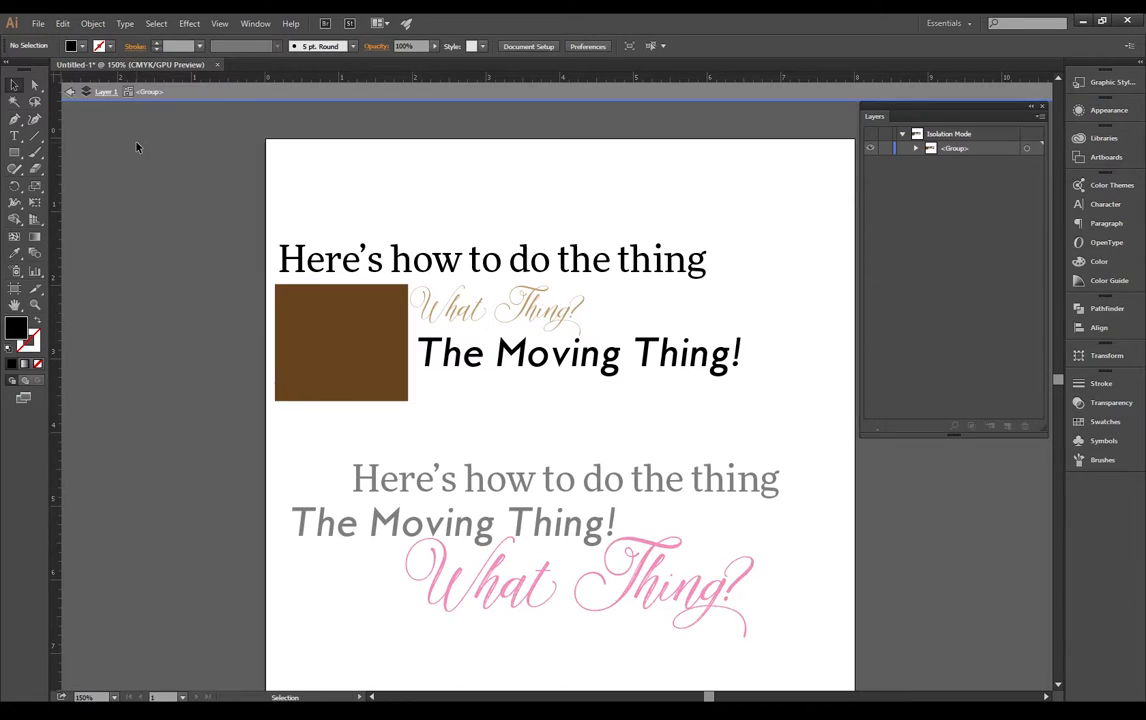